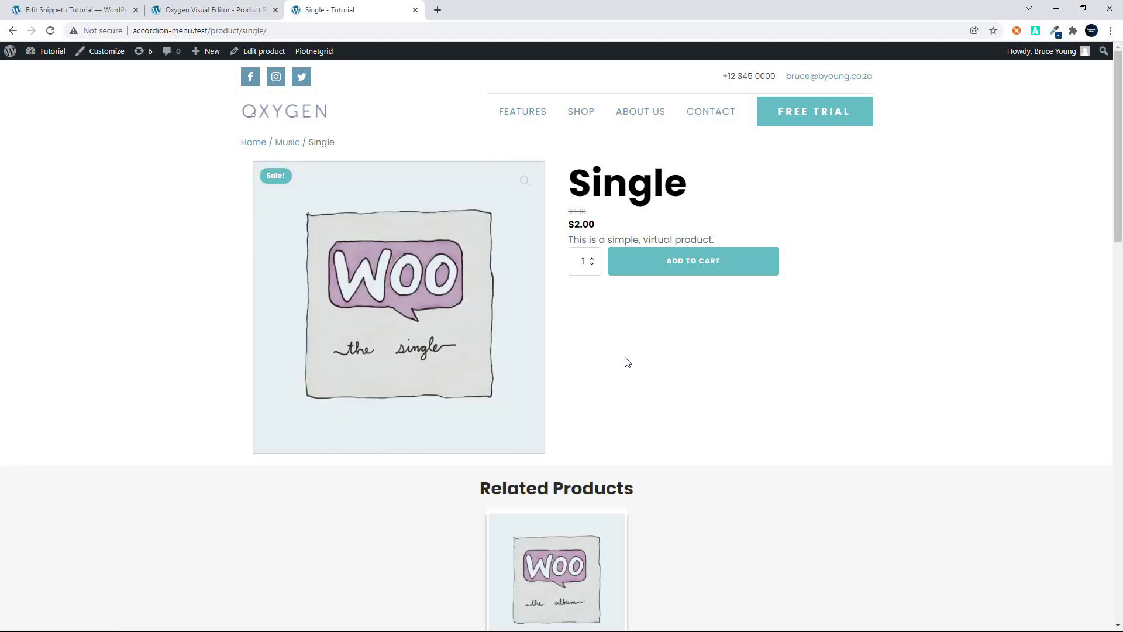
Step: Review the Related Products, Cheap as Chips and Gift Voucher sections on the Single product page
scroll(775, 362, down, 4)
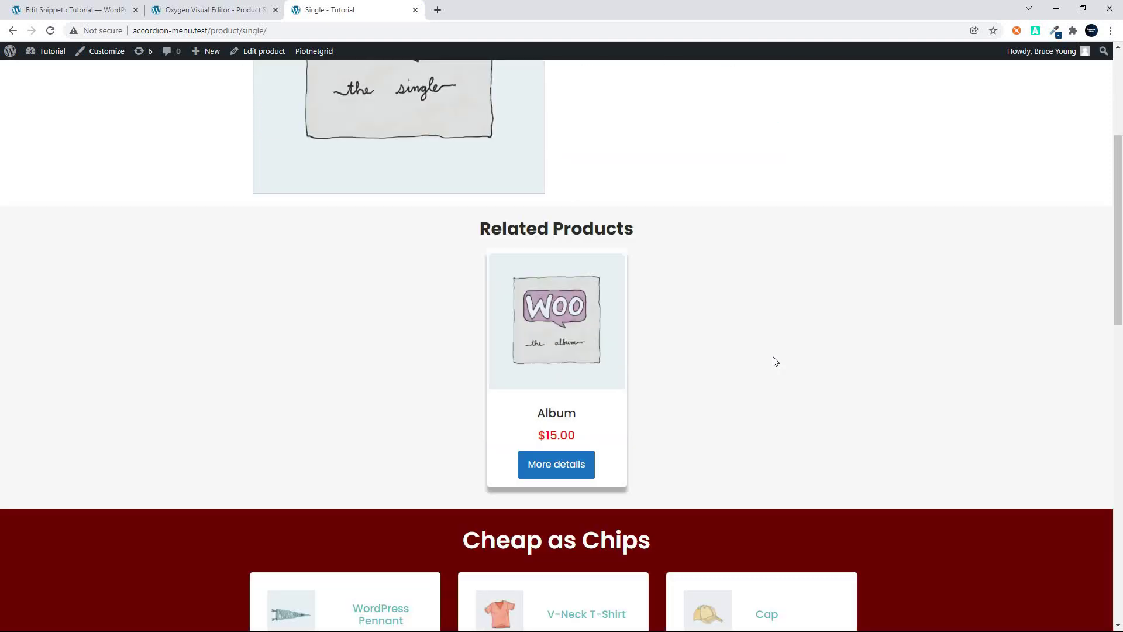
scroll(713, 338, down, 3)
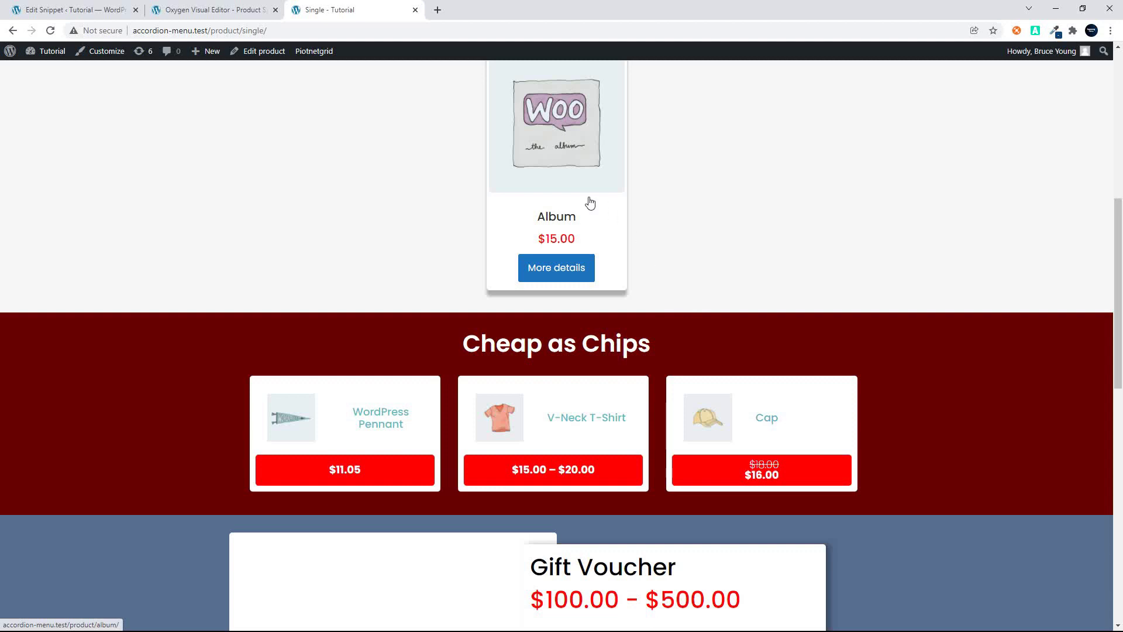
scroll(589, 202, down, 4)
scroll(590, 203, down, 3)
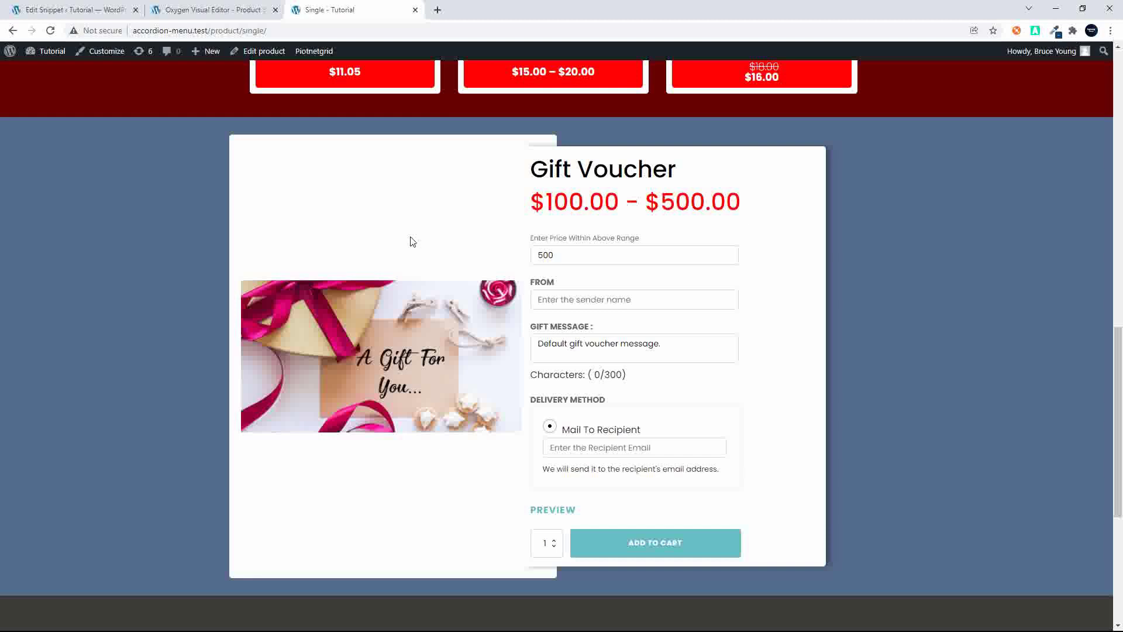
scroll(412, 241, down, 2)
scroll(413, 241, up, 8)
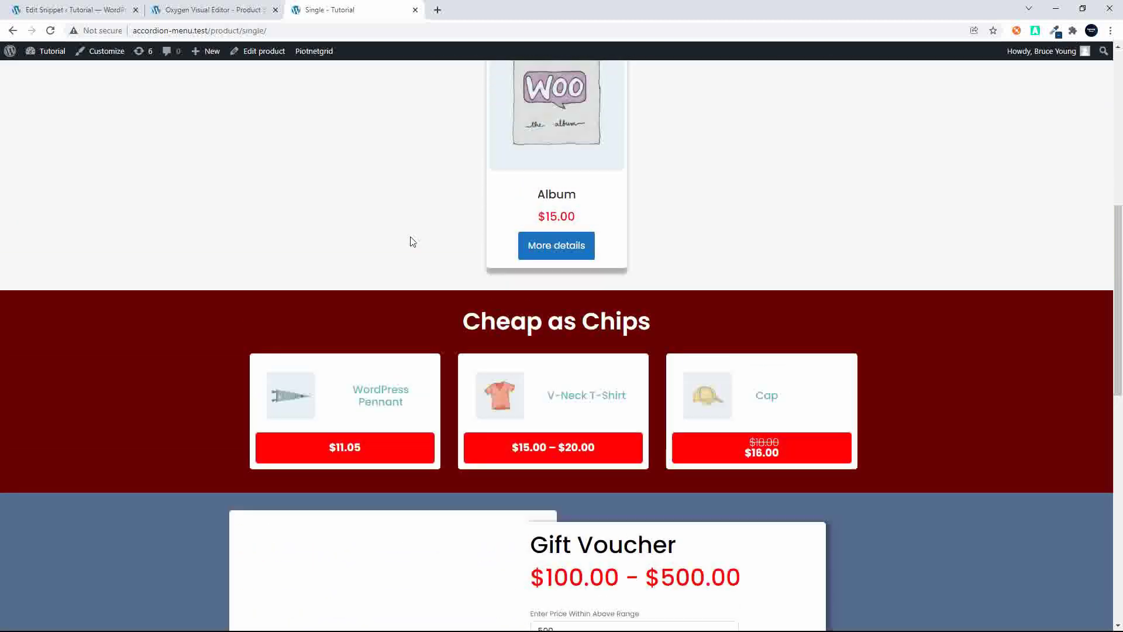
scroll(412, 241, up, 8)
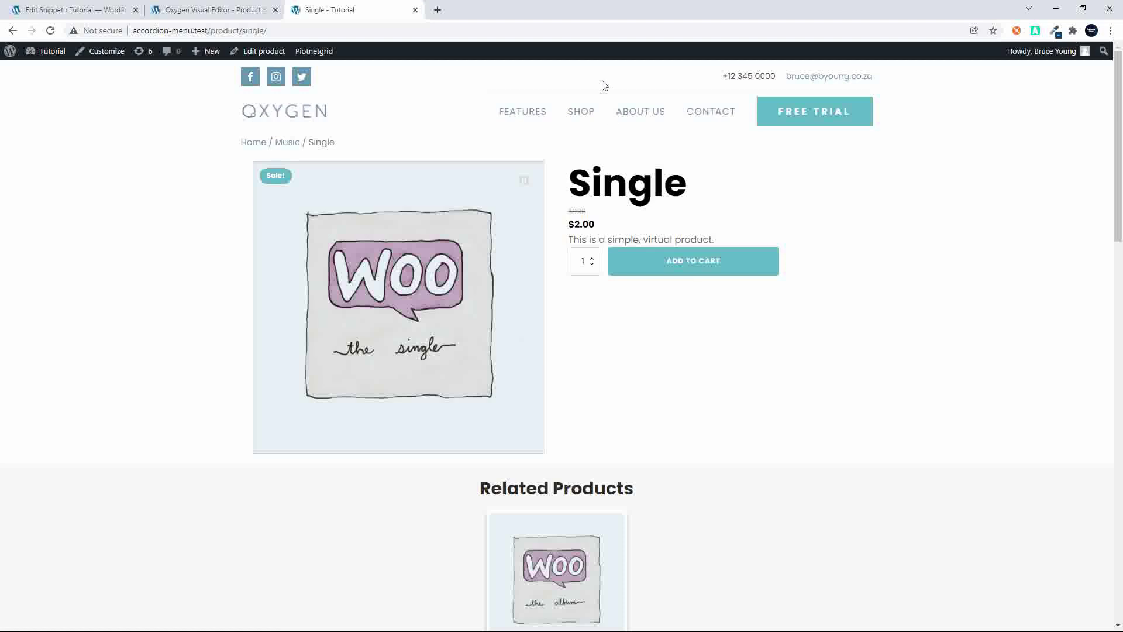
Step: Open the Beanie with Logo product from the shop and examine its Related Products and Cheap as Chips sections
click(582, 118)
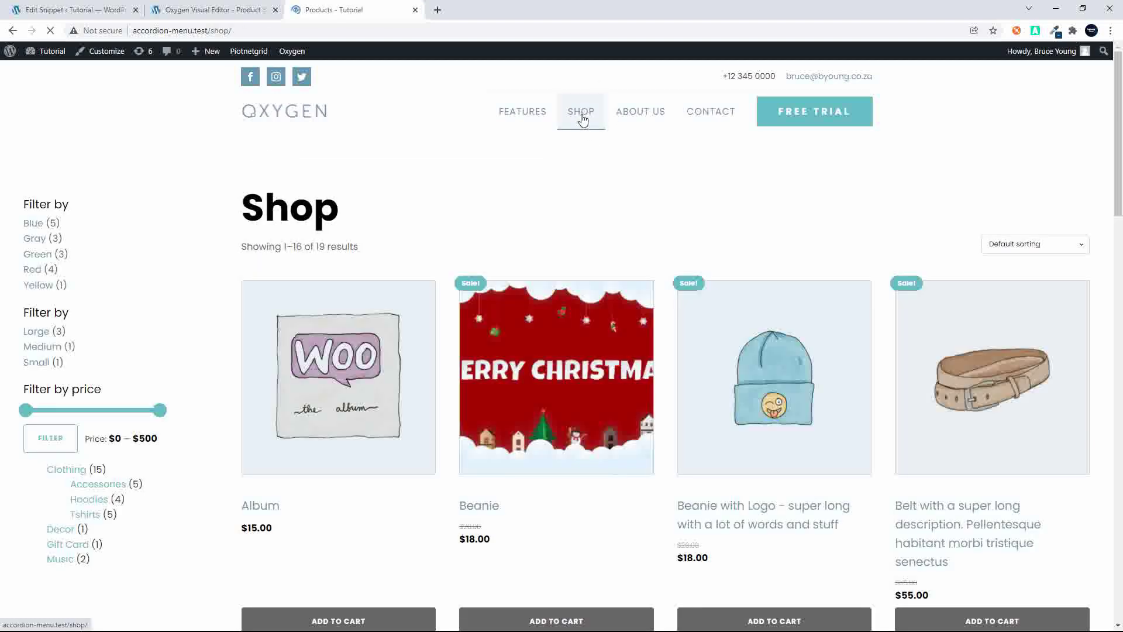
click(755, 377)
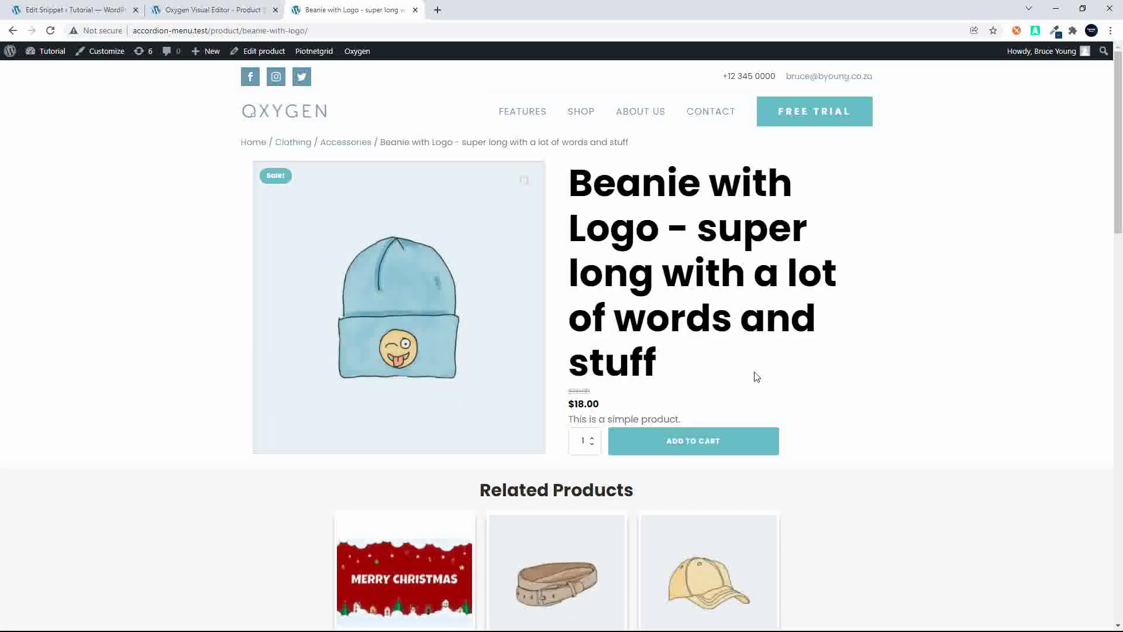
scroll(756, 376, down, 3)
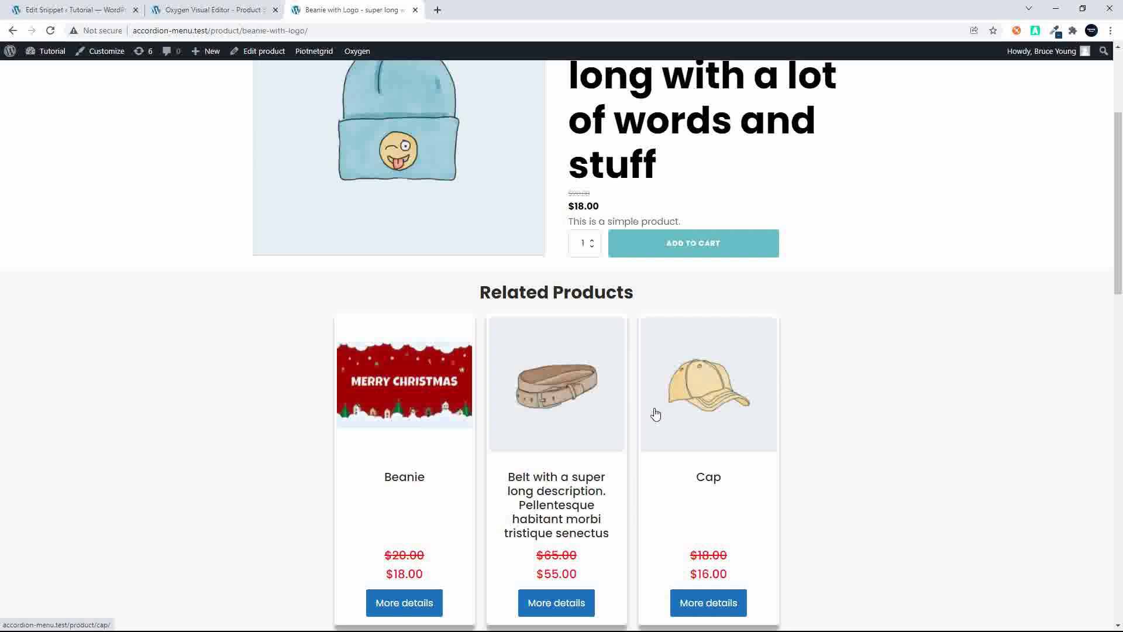
scroll(655, 414, down, 6)
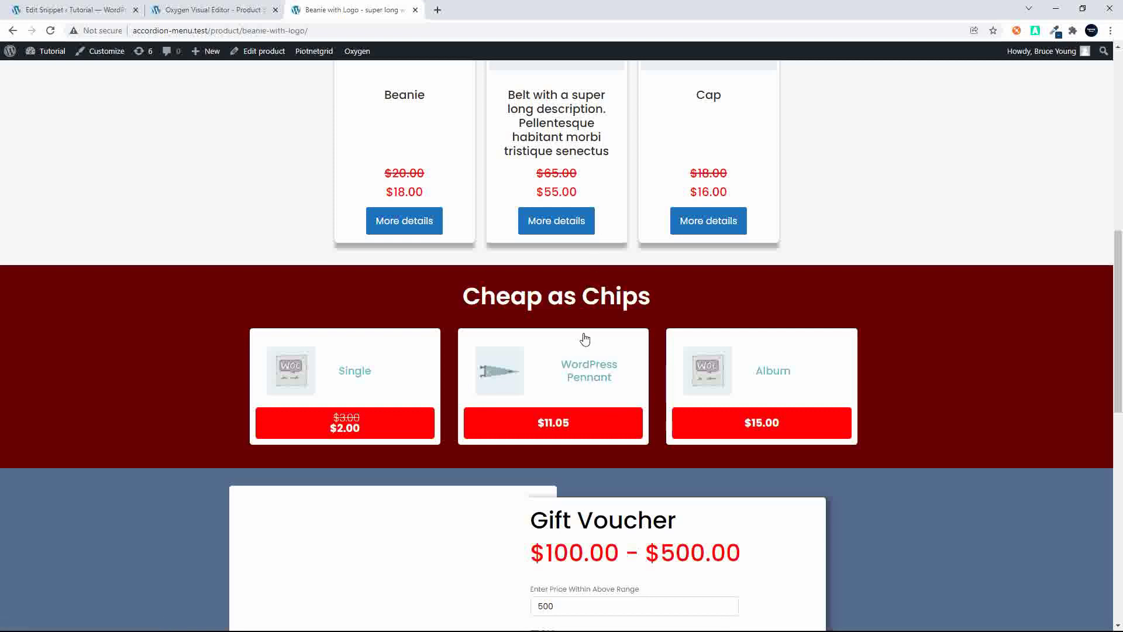
Step: Open the WordPress Pennant product from Cheap as Chips and check which promotional sections its page shows
click(557, 371)
scroll(582, 371, down, 4)
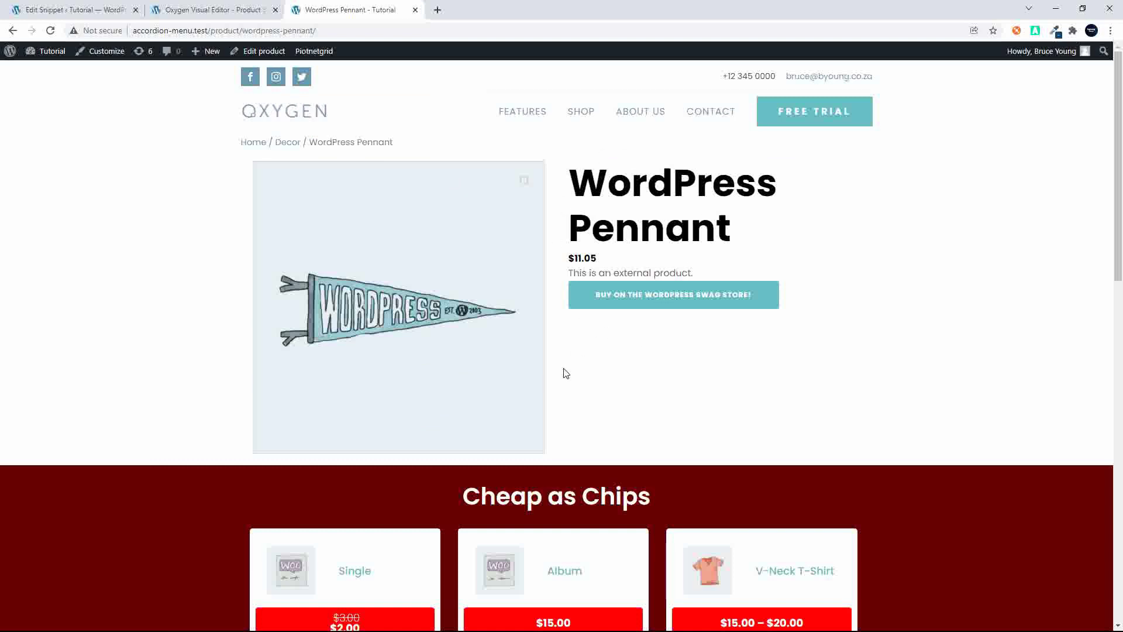
scroll(605, 430, down, 2)
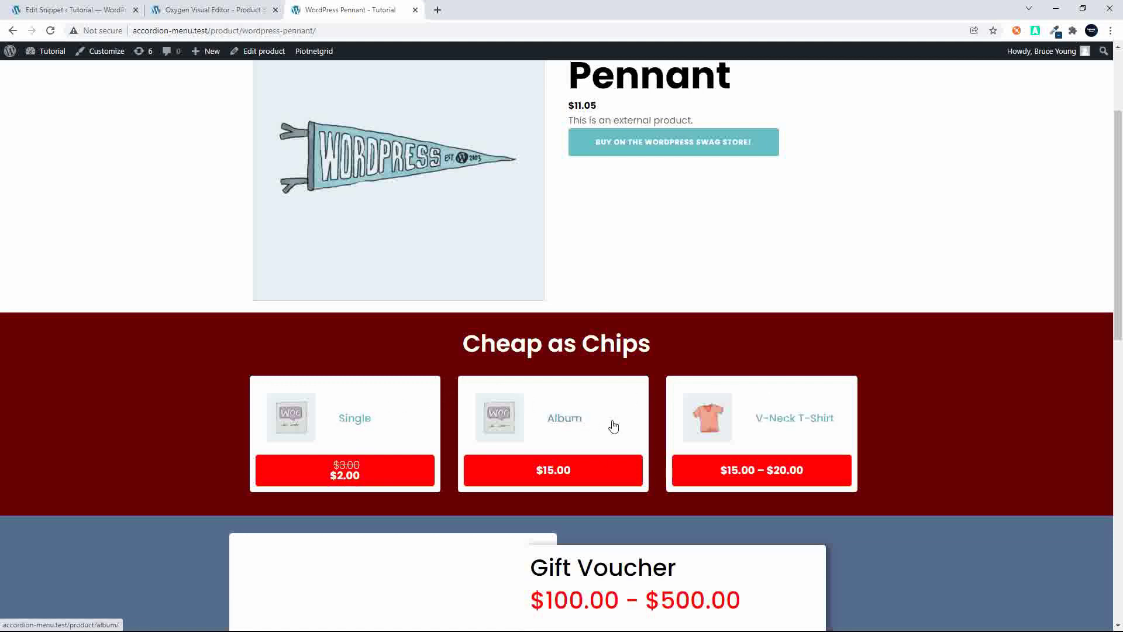
scroll(613, 426, down, 4)
scroll(615, 425, down, 2)
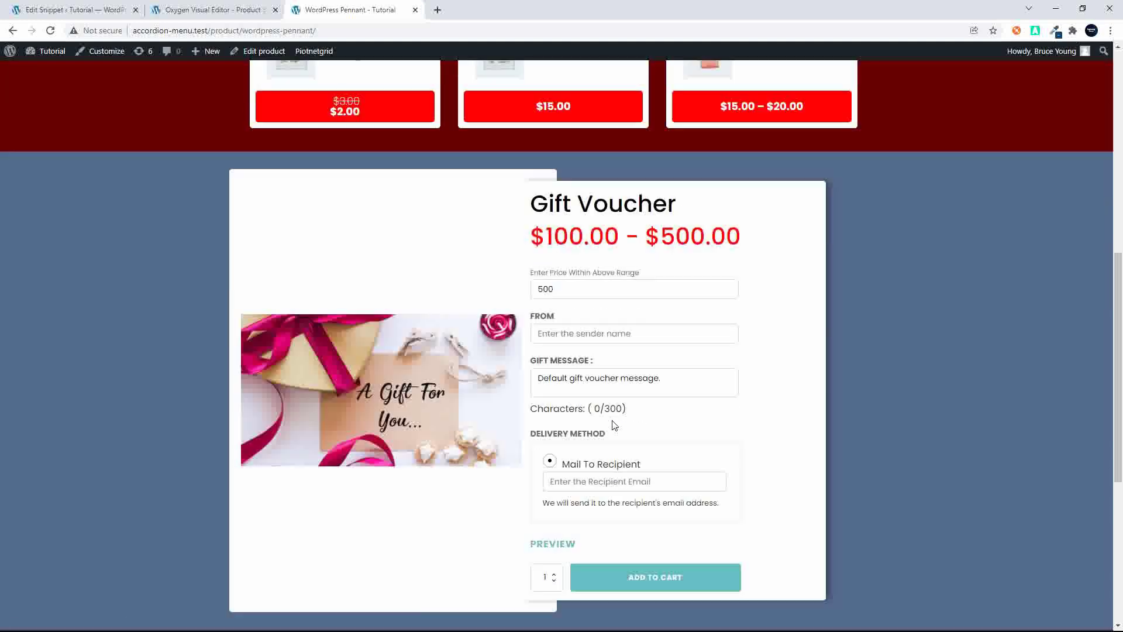
scroll(614, 425, down, 1)
scroll(478, 329, up, 4)
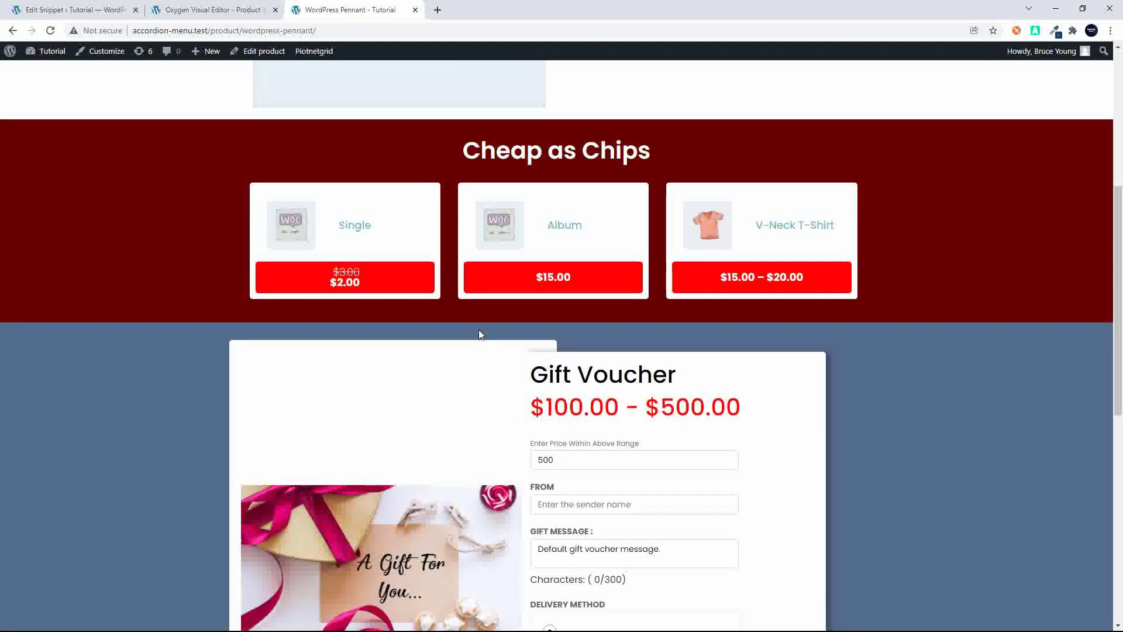
scroll(478, 330, up, 6)
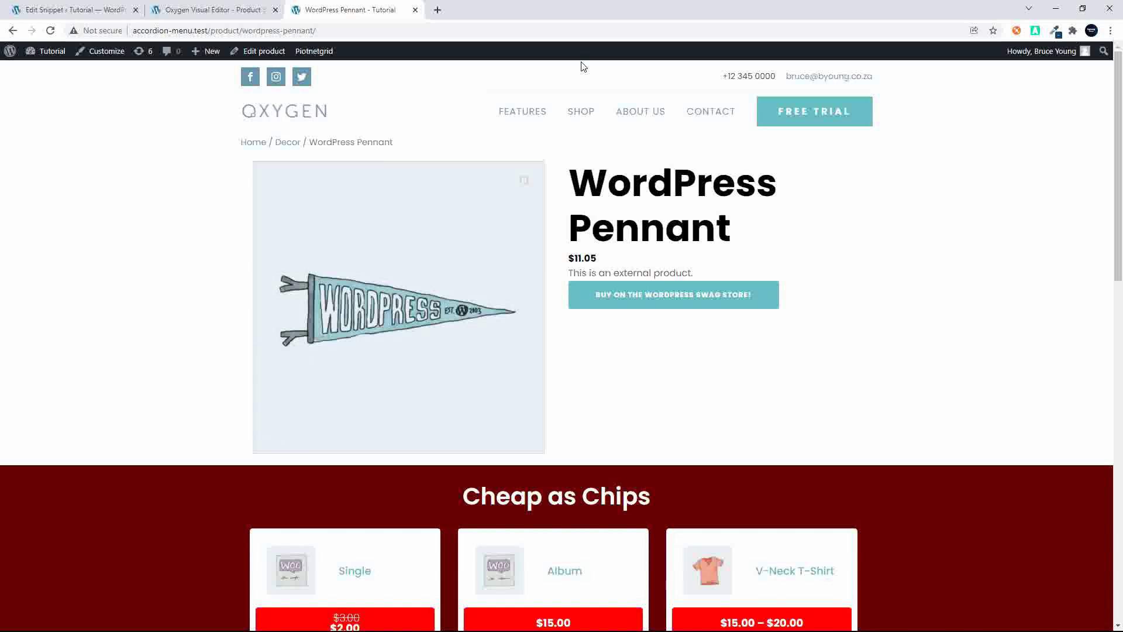
Step: Open the Gift Voucher product from the shop and check which promotional sections its page shows
click(584, 110)
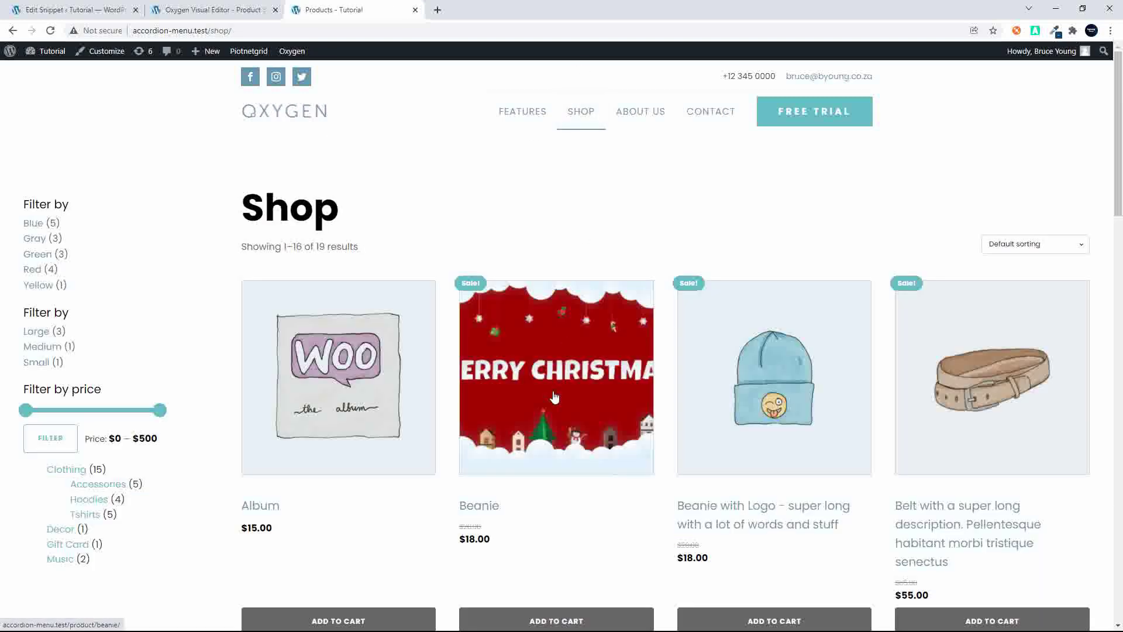
scroll(554, 397, down, 5)
click(554, 397)
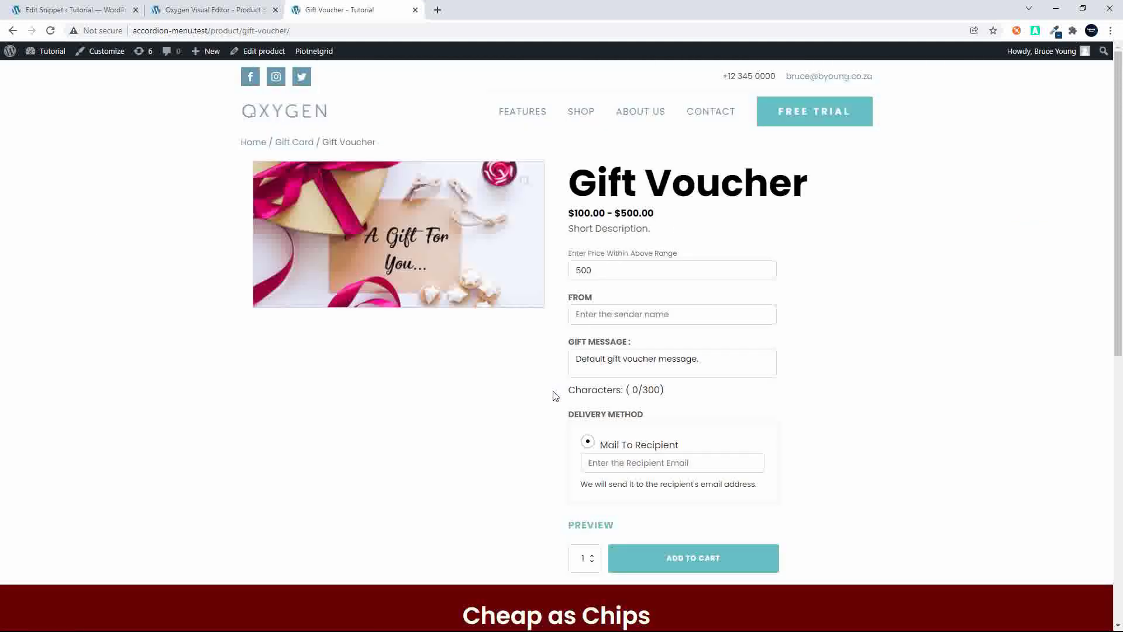
scroll(438, 422, down, 8)
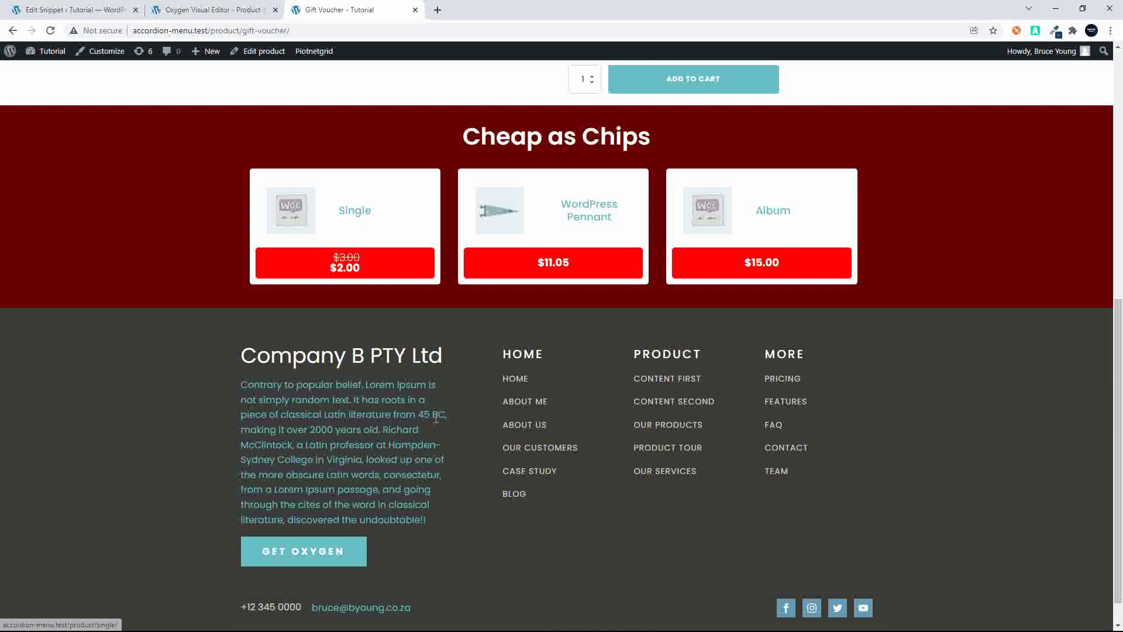
scroll(452, 311, up, 5)
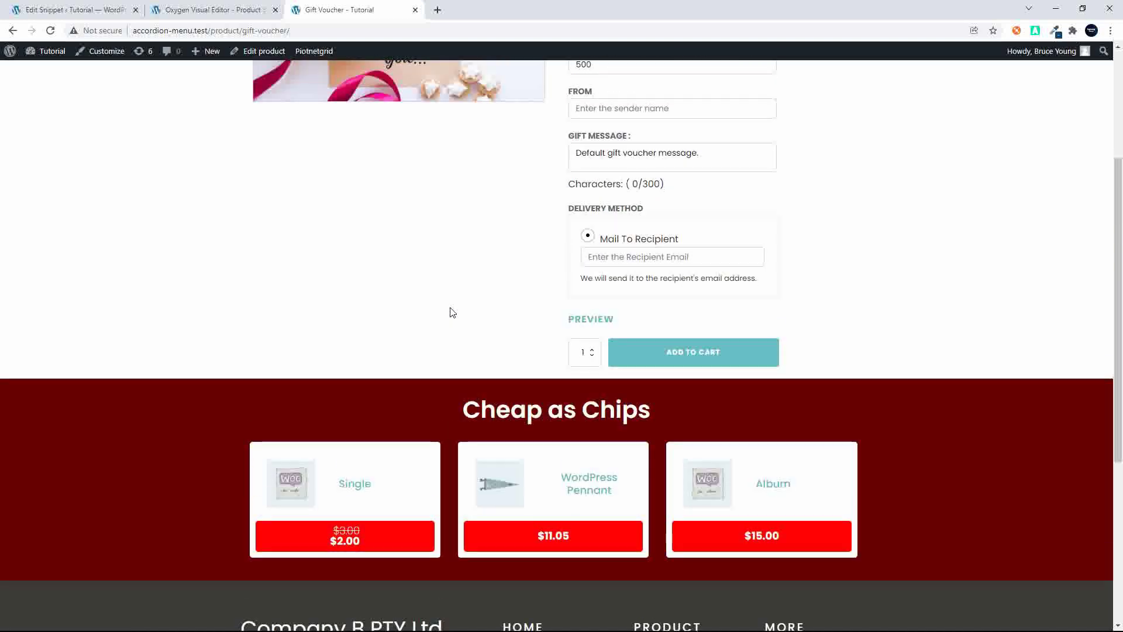
scroll(452, 311, up, 4)
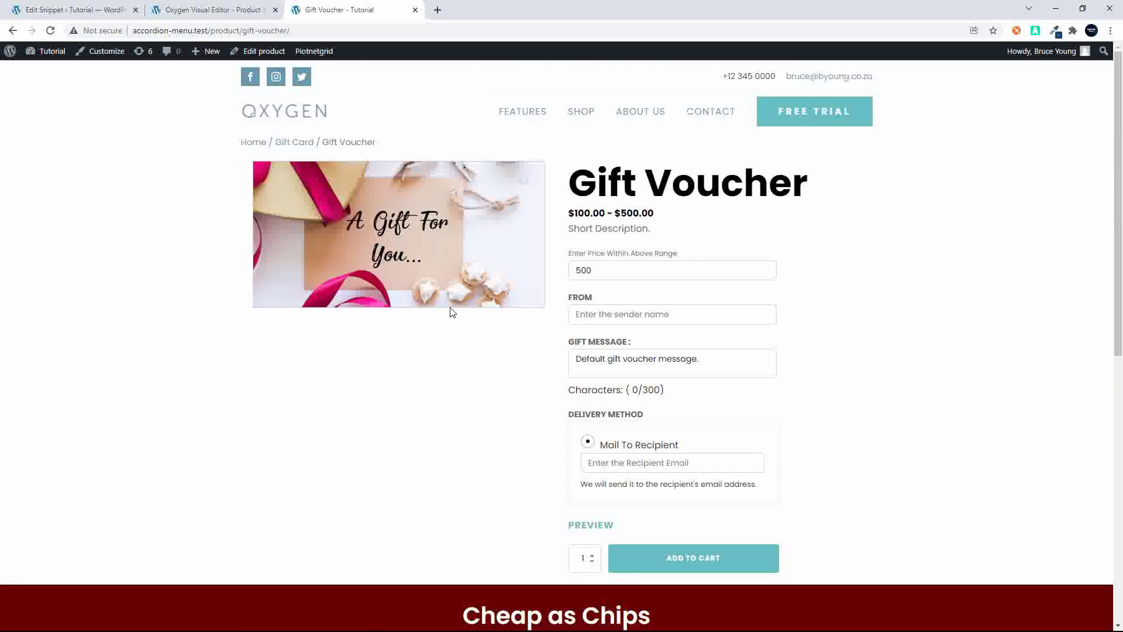
scroll(452, 312, down, 6)
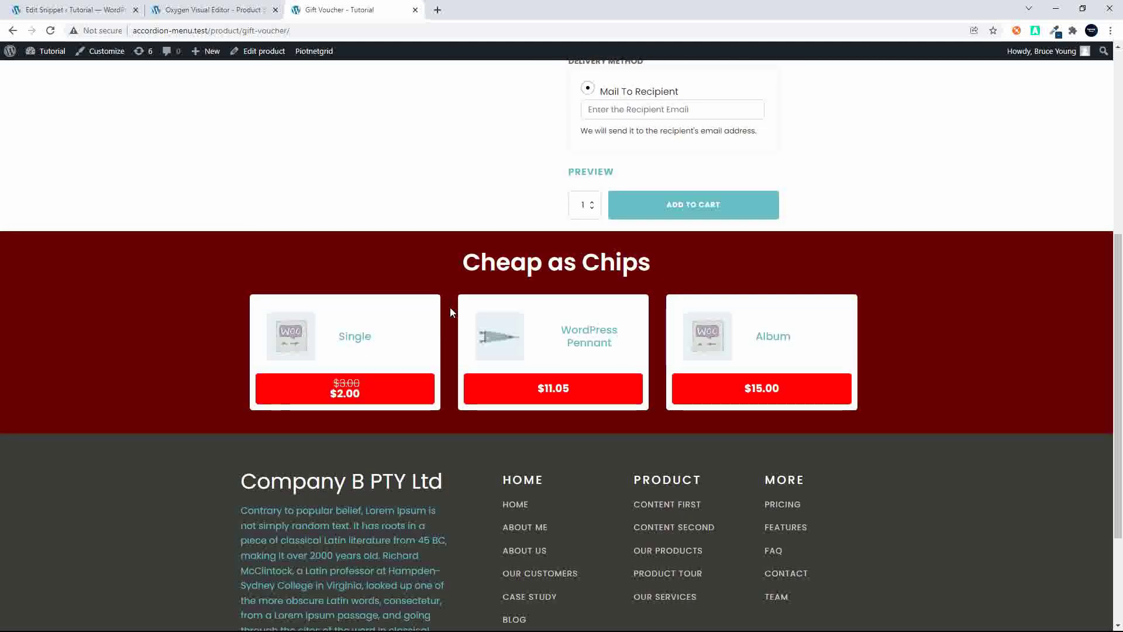
Step: Open the Album product from Cheap as Chips and review its related, cheap and gift voucher sections
click(721, 349)
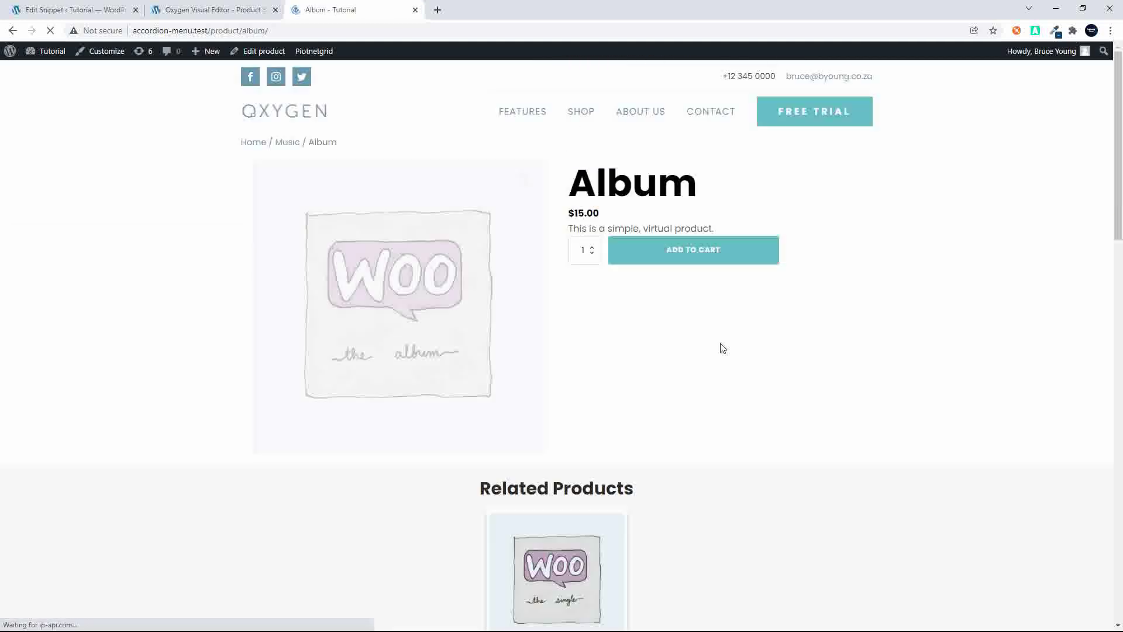
scroll(690, 332, down, 5)
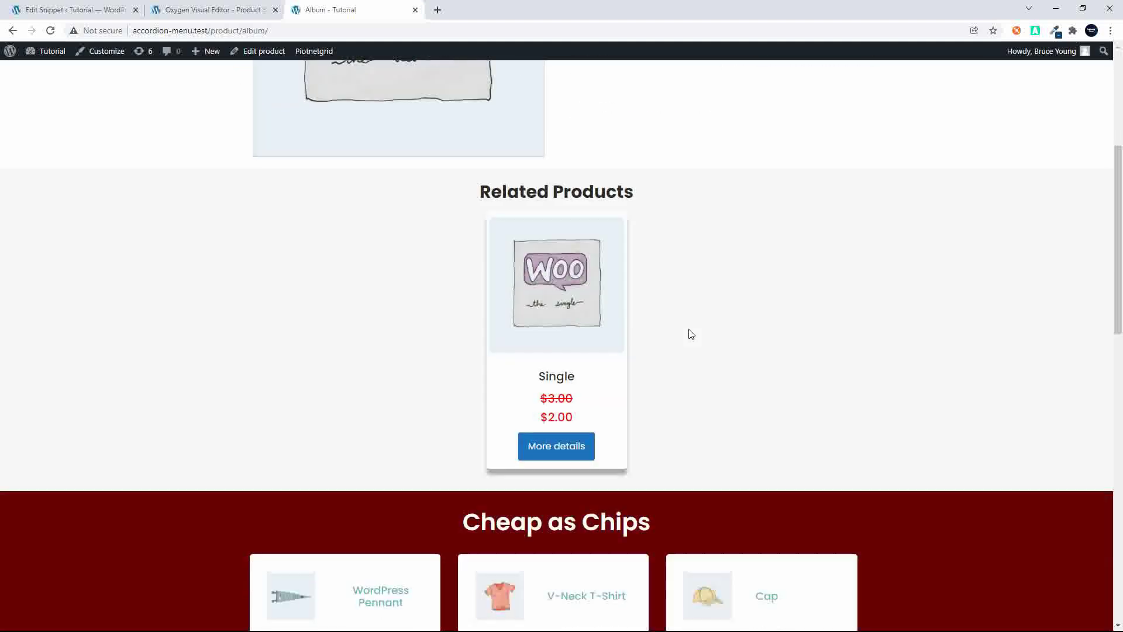
scroll(688, 333, up, 4)
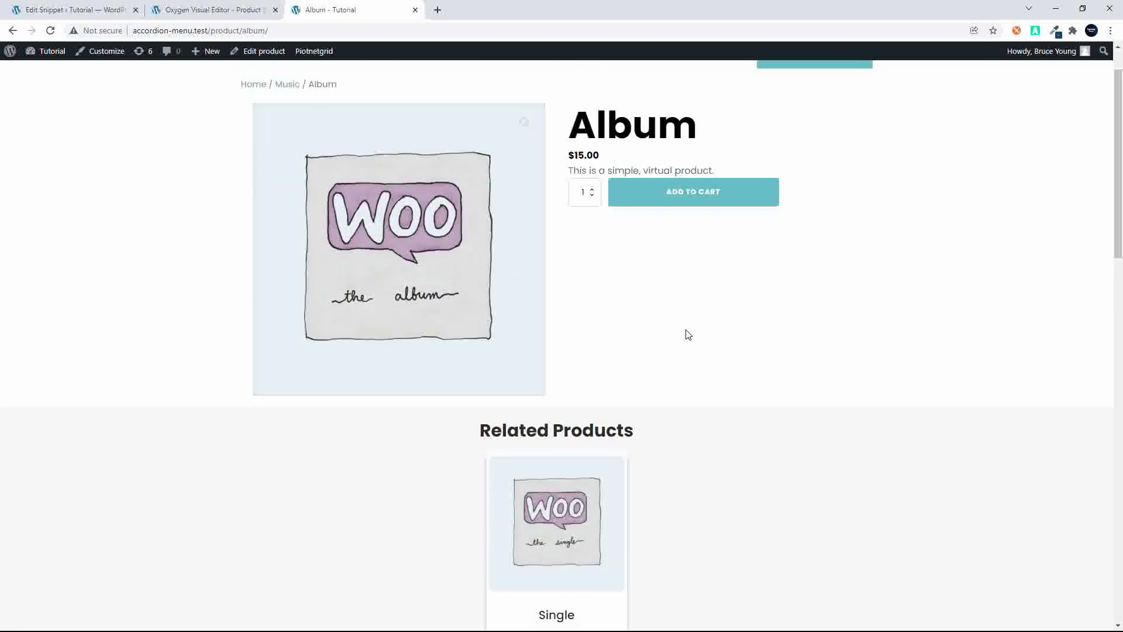
scroll(687, 334, down, 5)
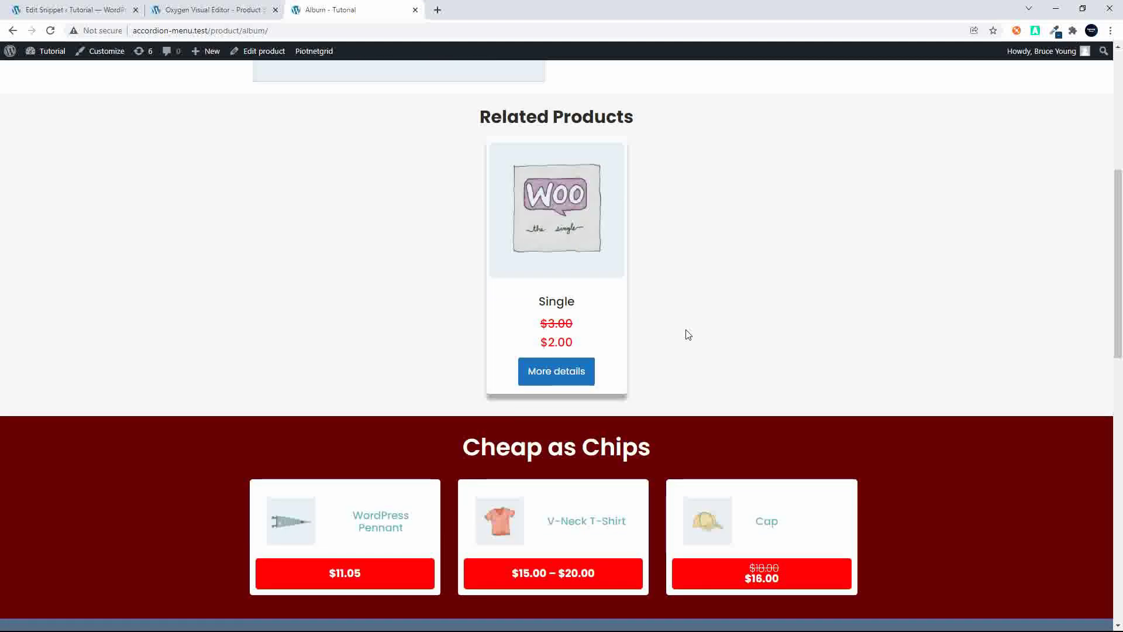
scroll(596, 248, down, 5)
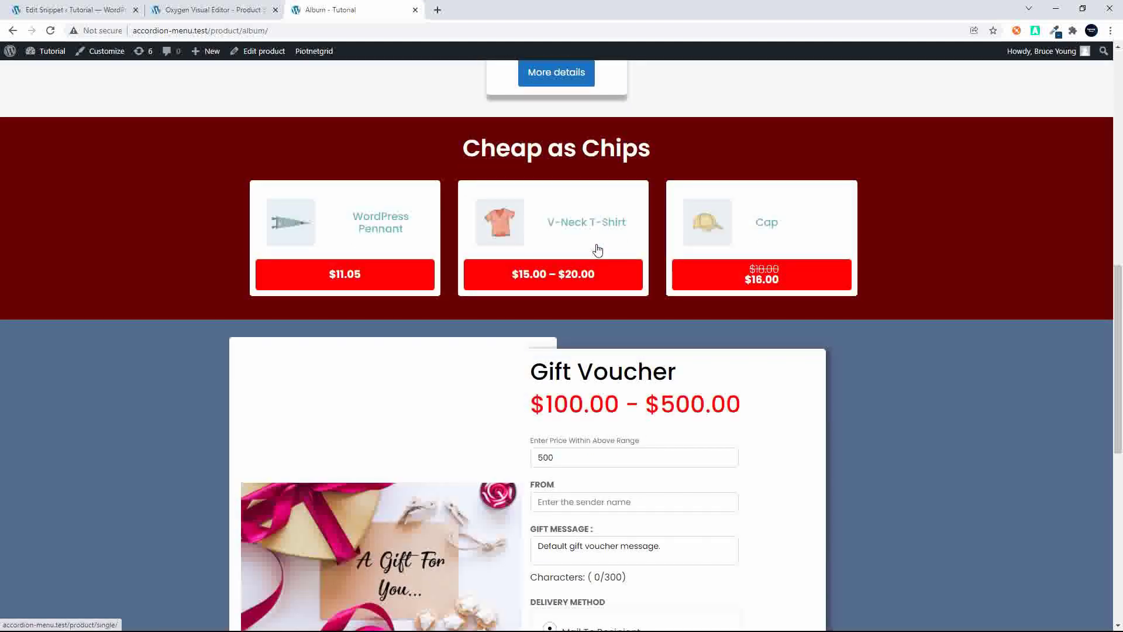
scroll(510, 411, down, 4)
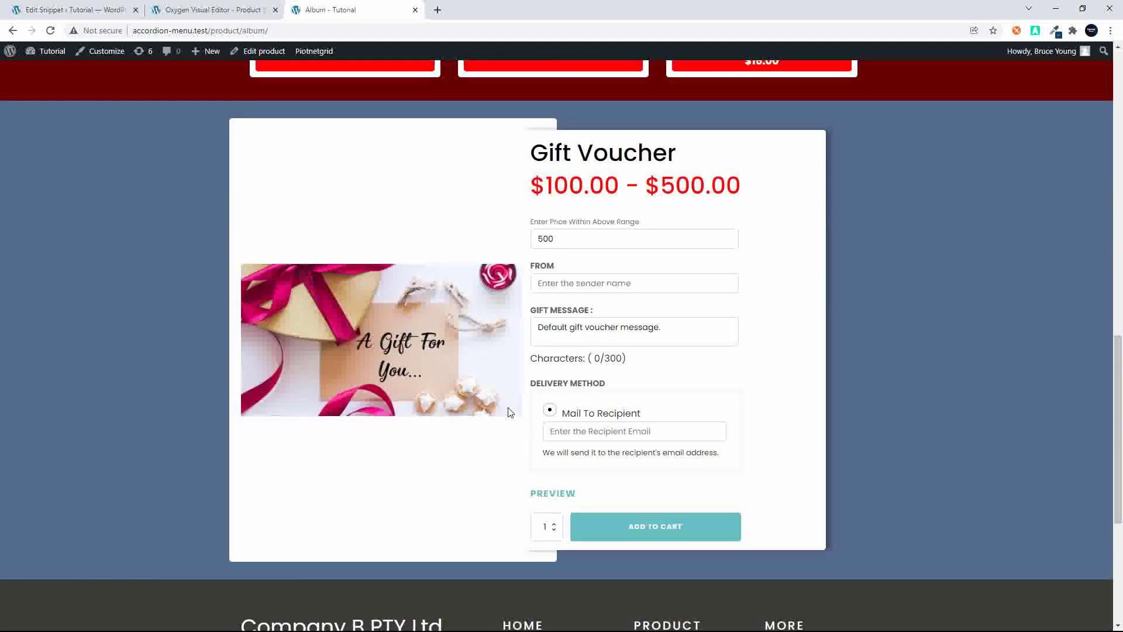
scroll(510, 412, up, 15)
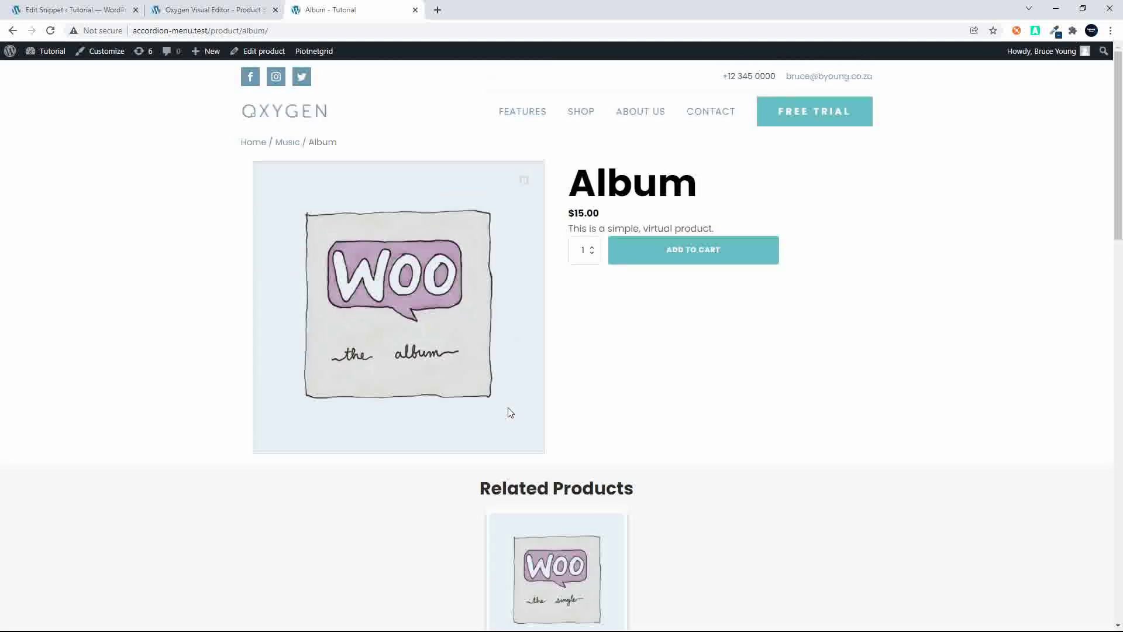
mouse_move(510, 413)
mouse_move(542, 267)
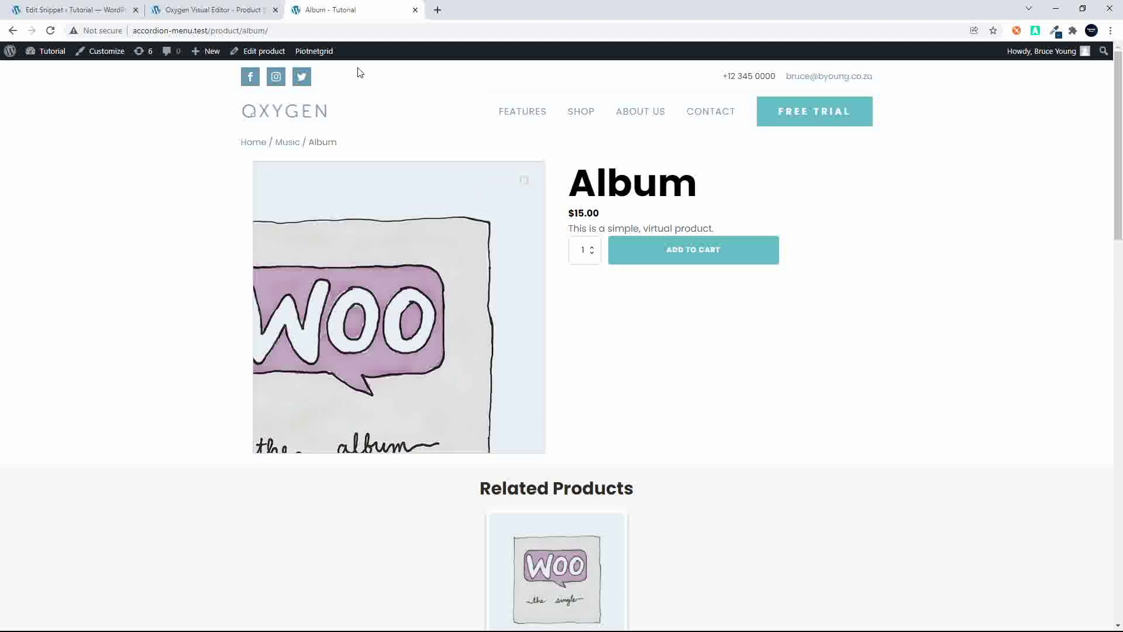
mouse_move(261, 291)
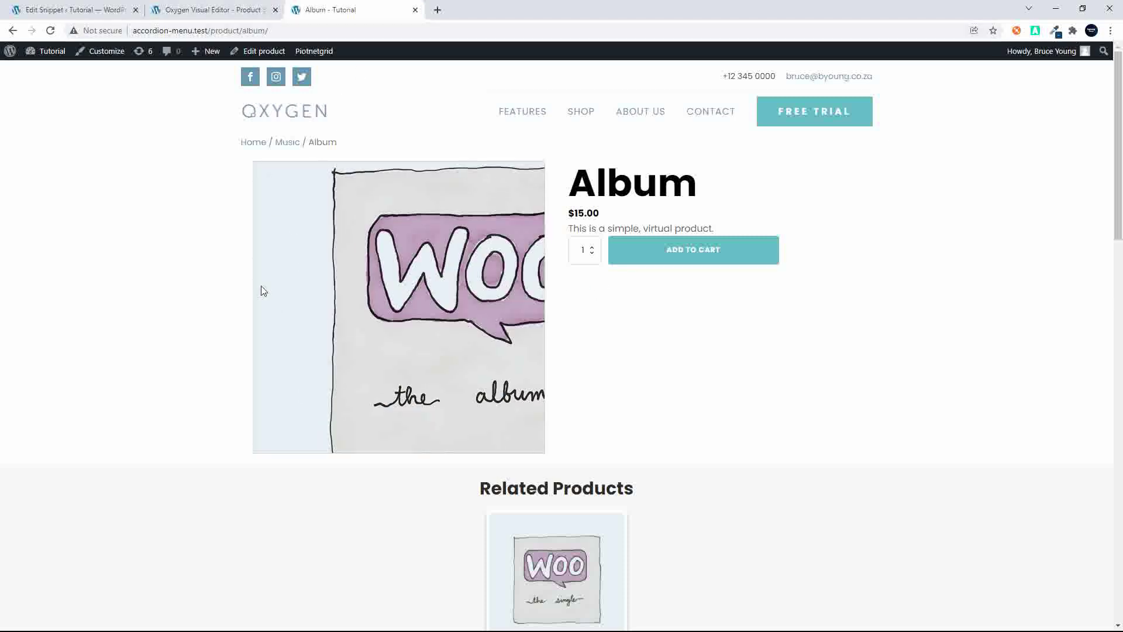
Step: Switch to the Oxygen Visual Editor and inspect the display condition set on the Related Products section
click(227, 11)
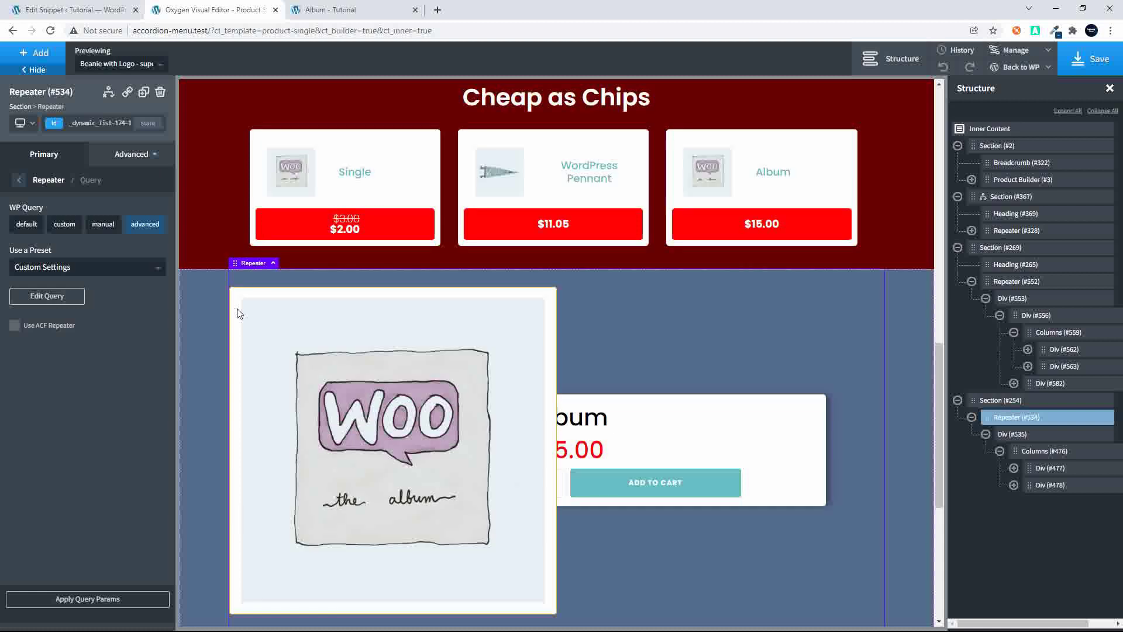
scroll(238, 314, up, 10)
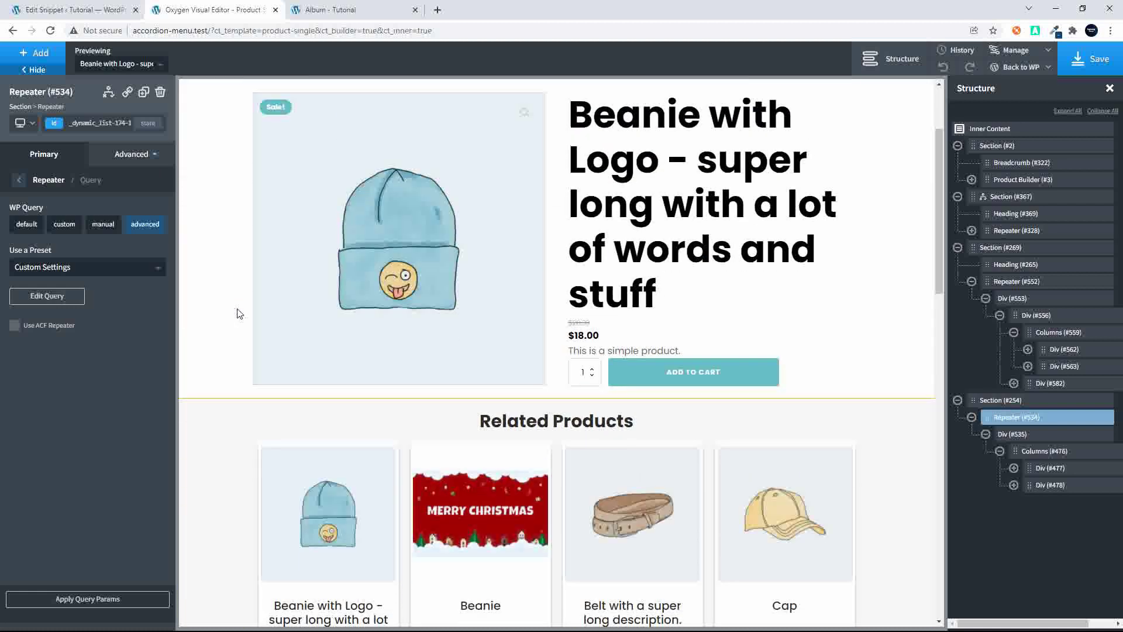
click(222, 412)
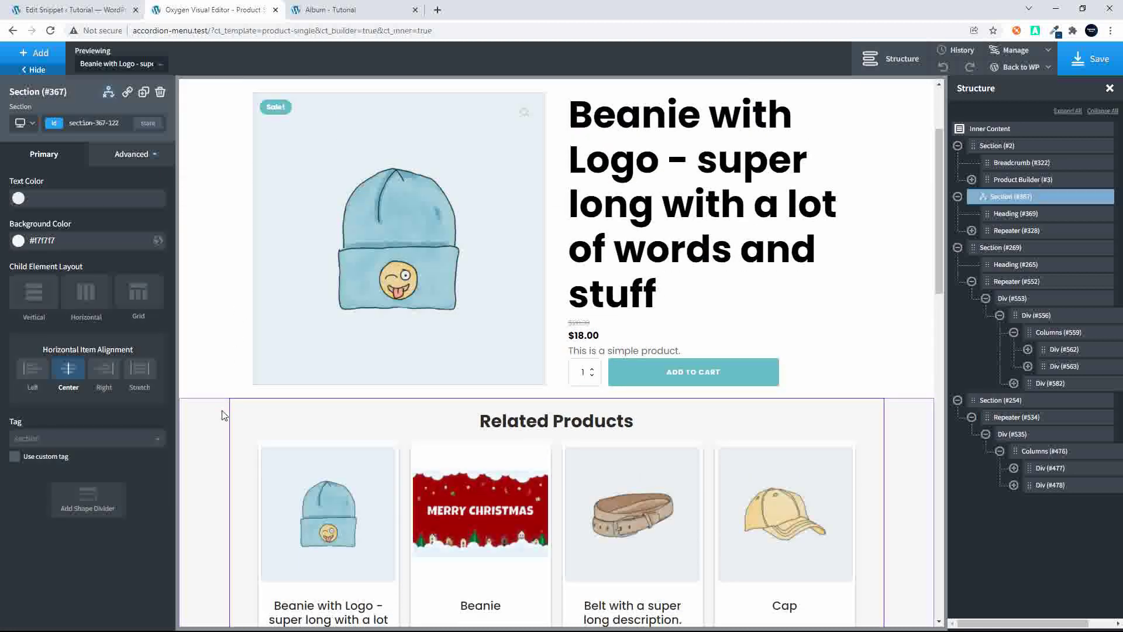
click(108, 93)
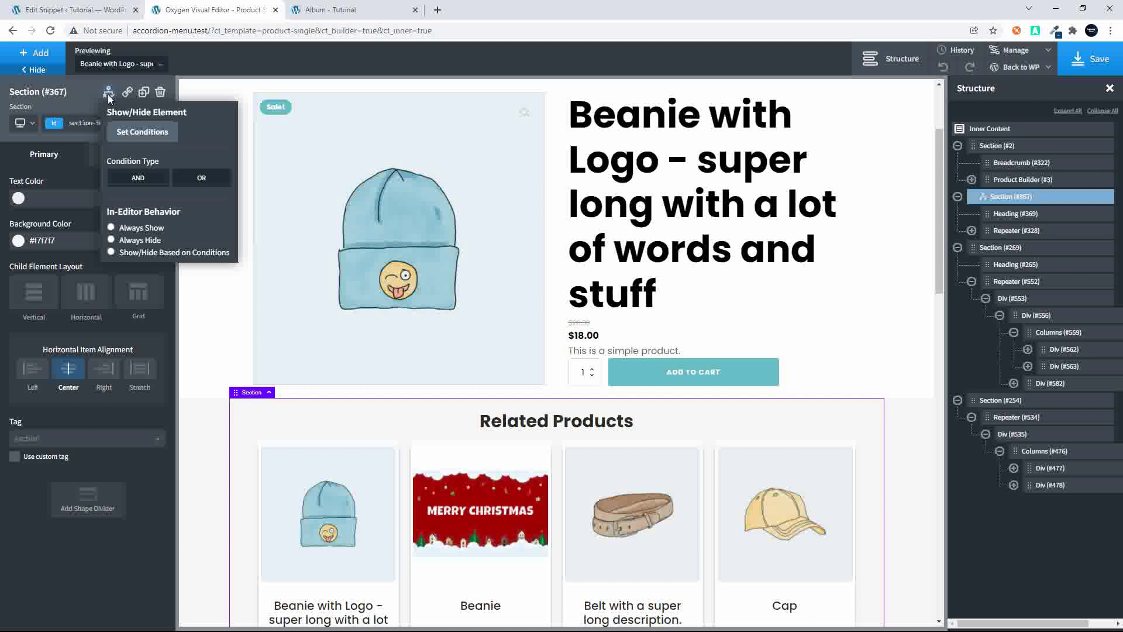
click(128, 132)
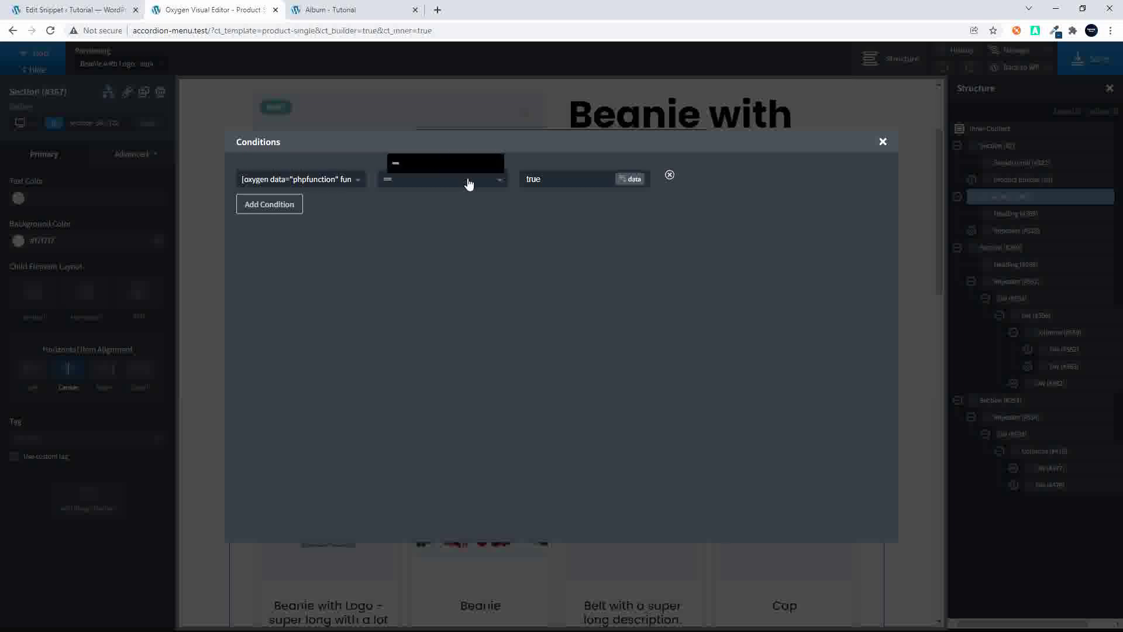
click(883, 141)
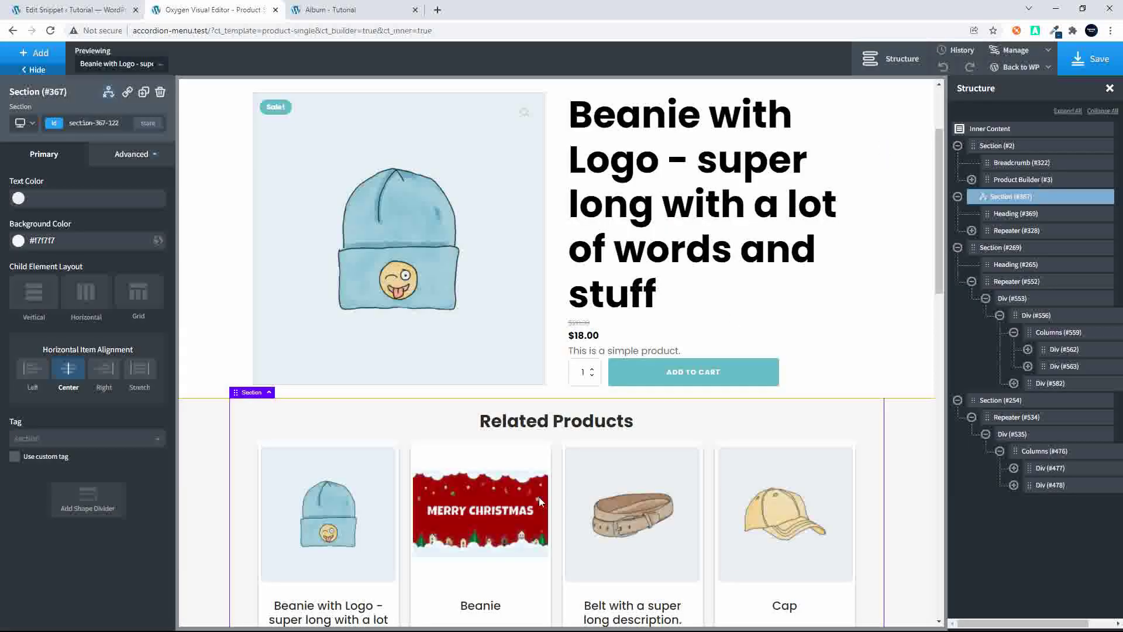
Step: Read the by_get_product_count function in the Get Posts in Category snippet and return to the template's Related Products section
click(80, 12)
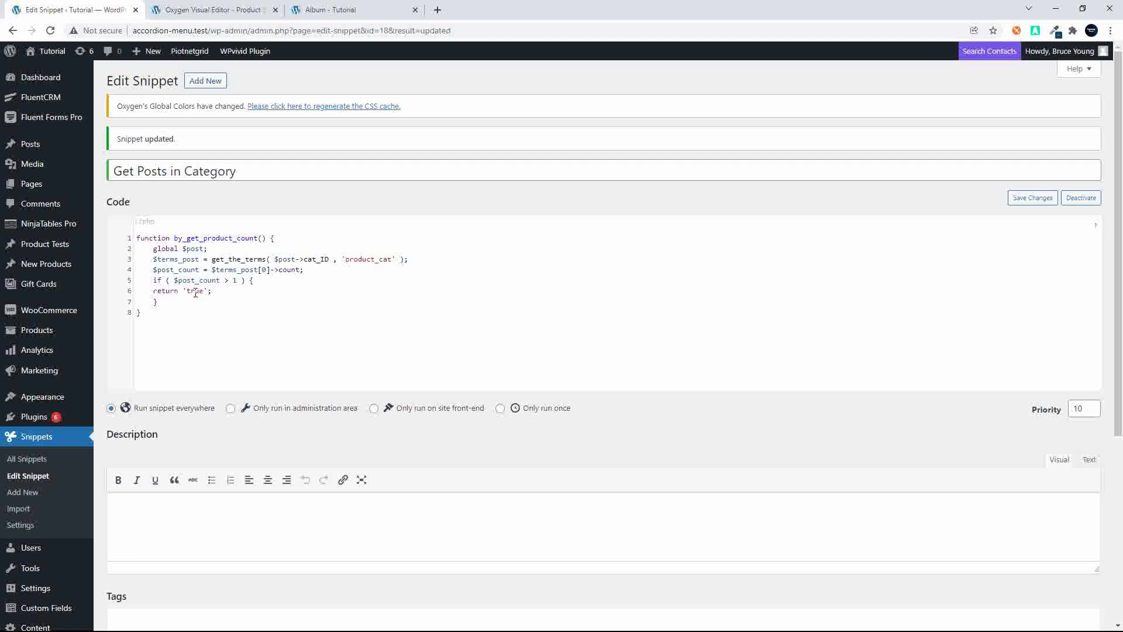
click(225, 12)
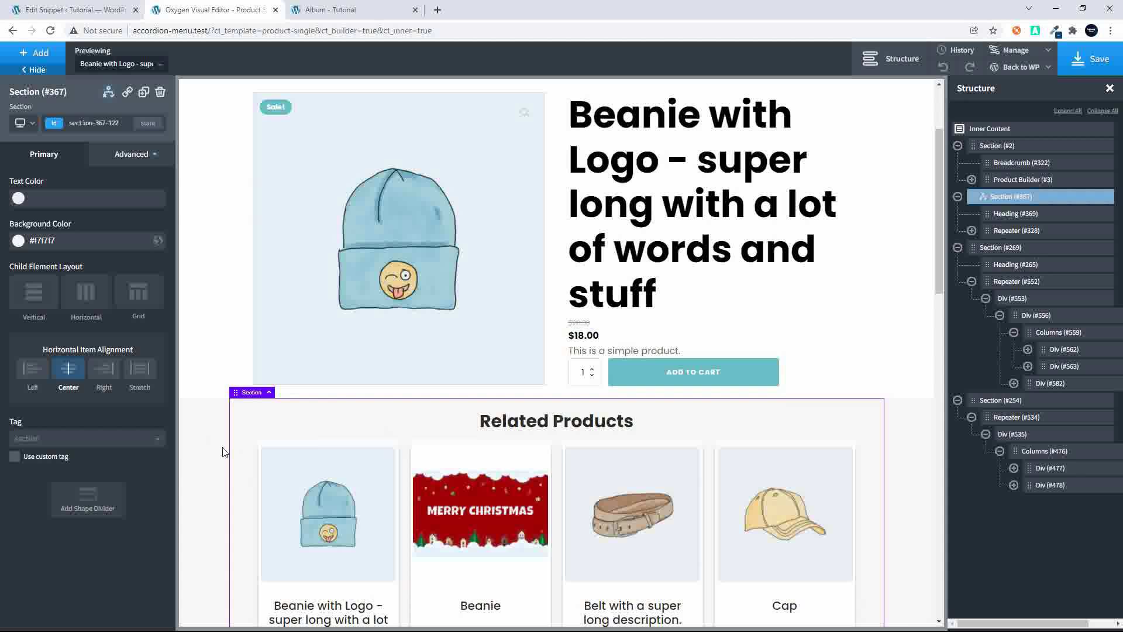
scroll(225, 453, down, 3)
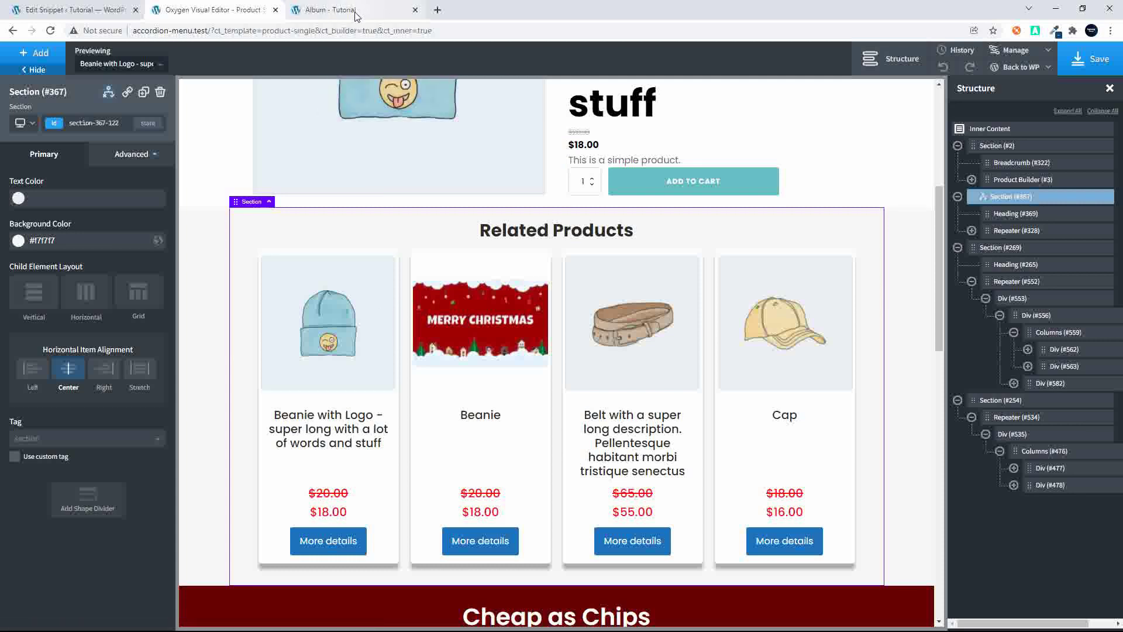
Step: Inspect the container padding and primary settings of the blue gift voucher section (#254) below Cheap as Chips
scroll(379, 342, down, 10)
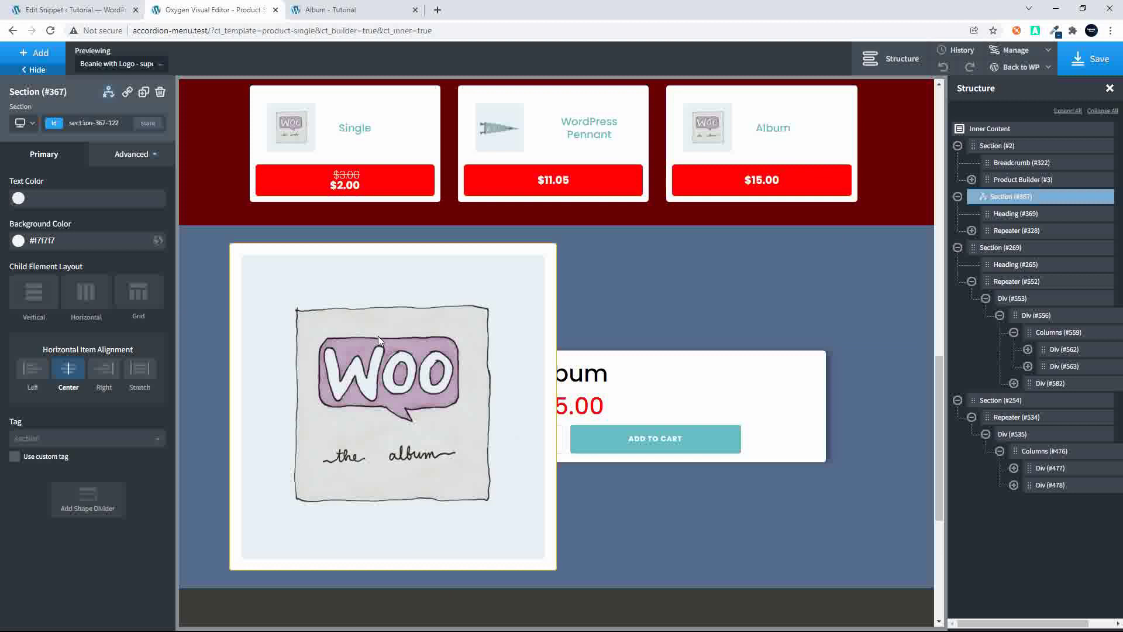
click(1016, 418)
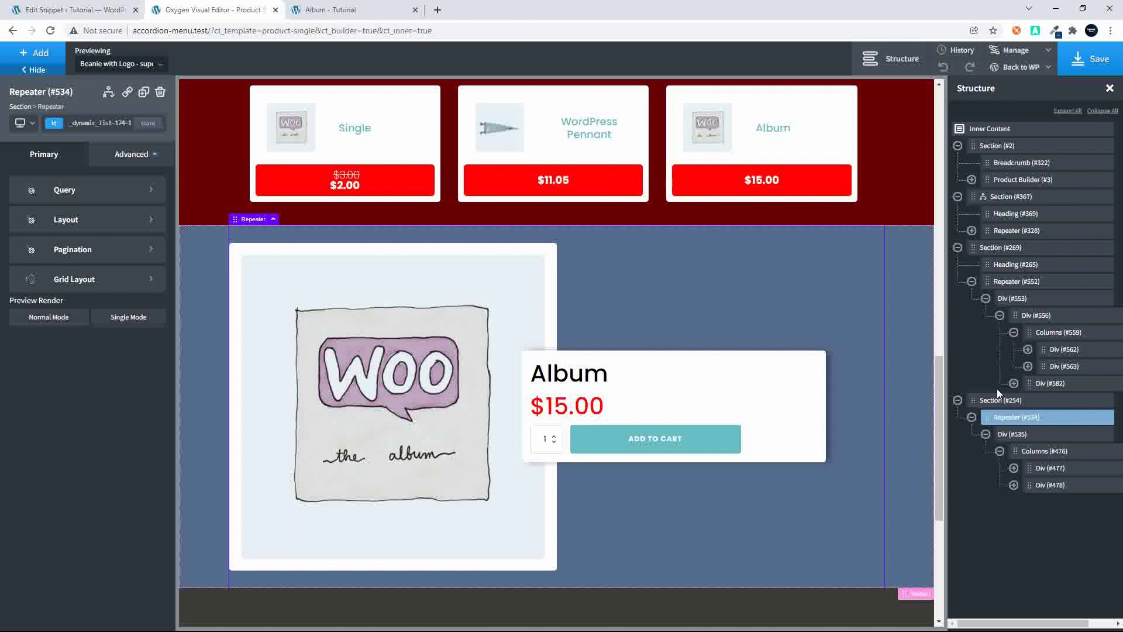
click(997, 399)
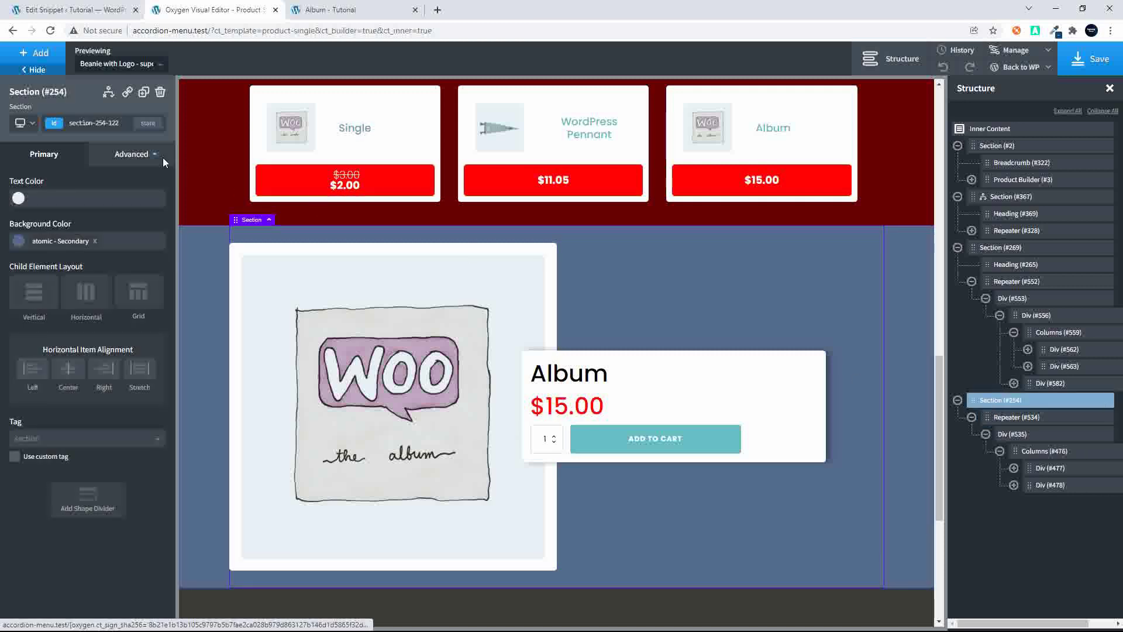
click(135, 156)
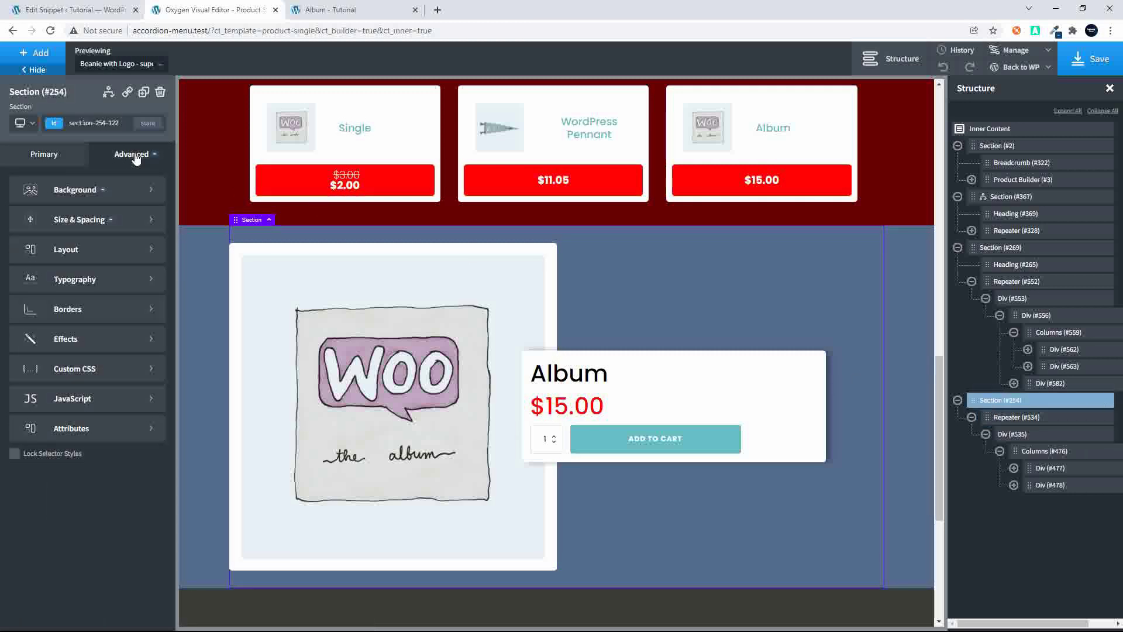
click(88, 220)
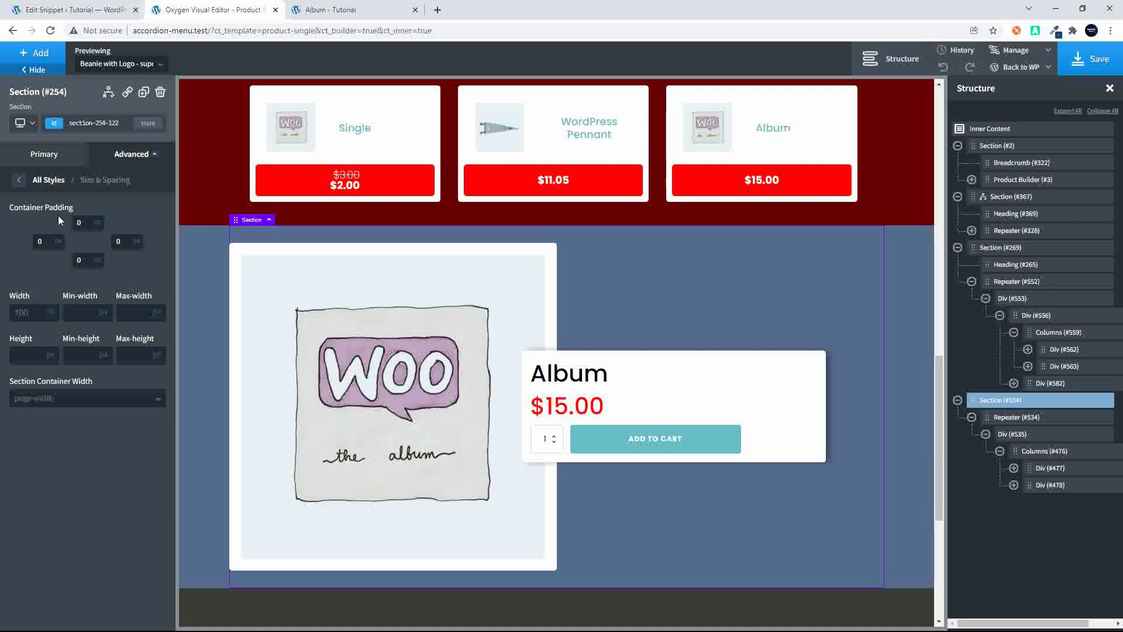
click(59, 157)
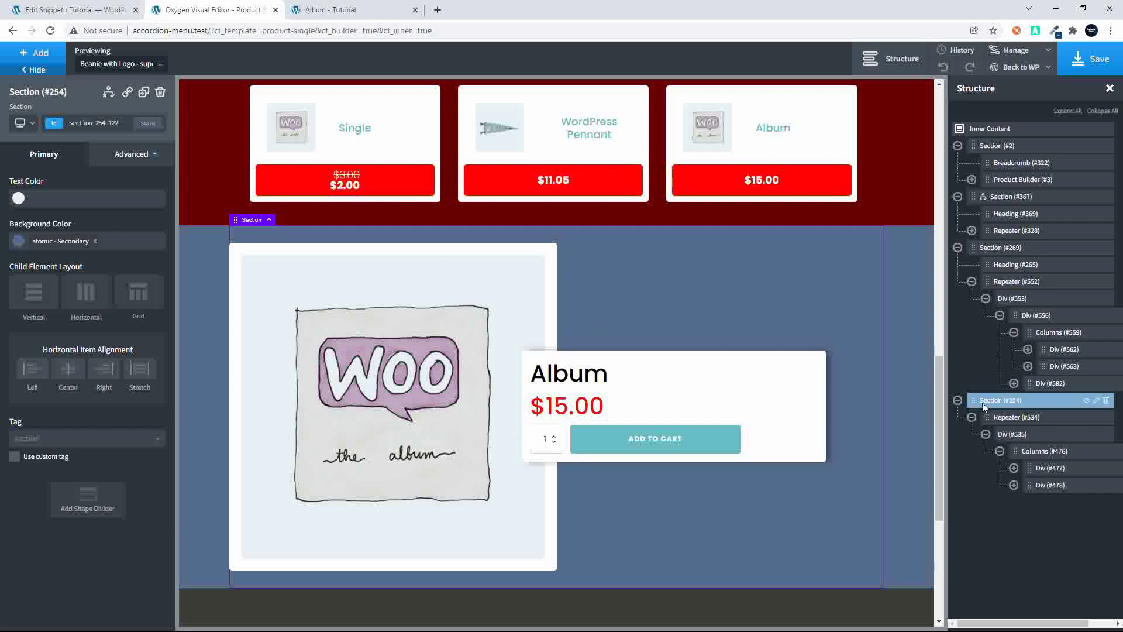
Step: Inspect the padding of the Div (#535) inside the gift voucher section's repeater
click(1016, 434)
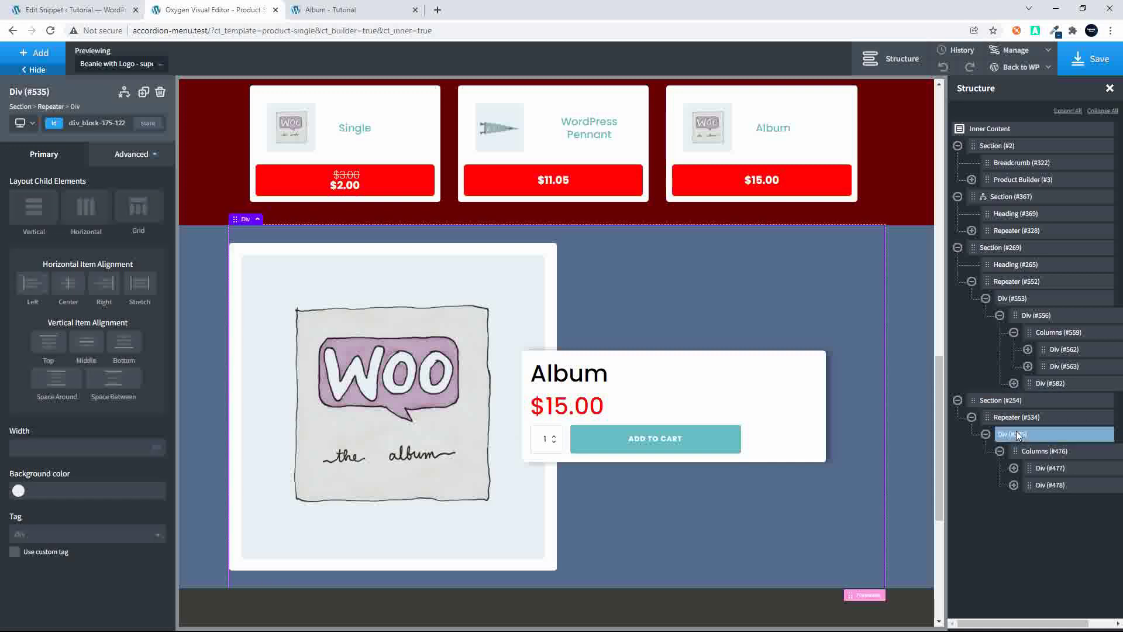
click(130, 166)
click(110, 218)
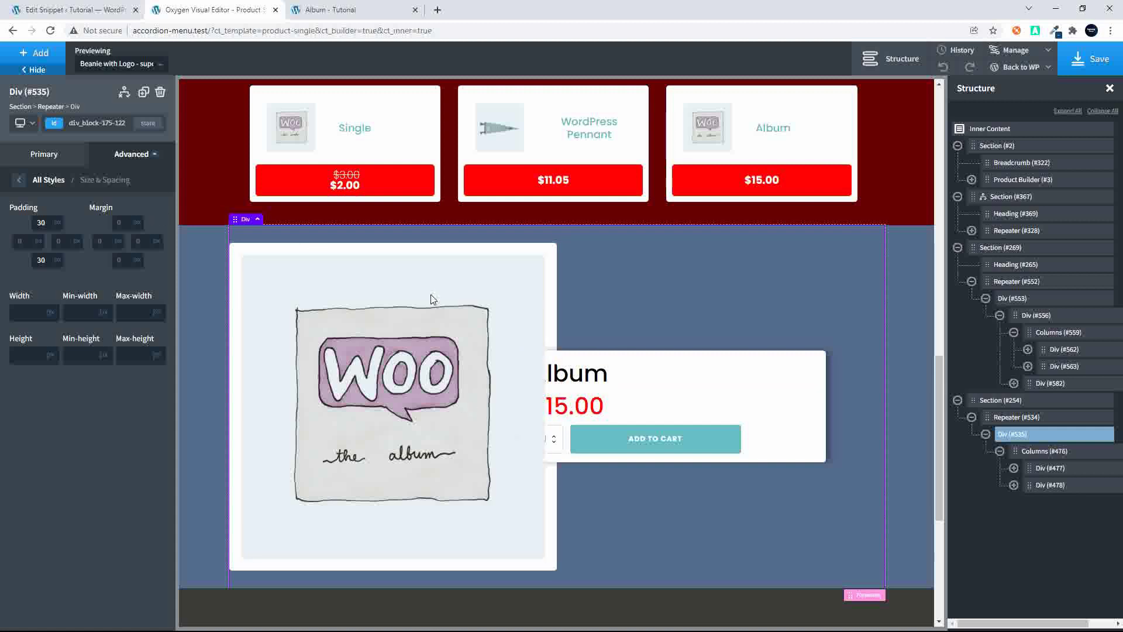
Step: Insert the Post ID as the post__not_in value in the advanced query of the gift voucher section's repeater, and save the template
click(1004, 418)
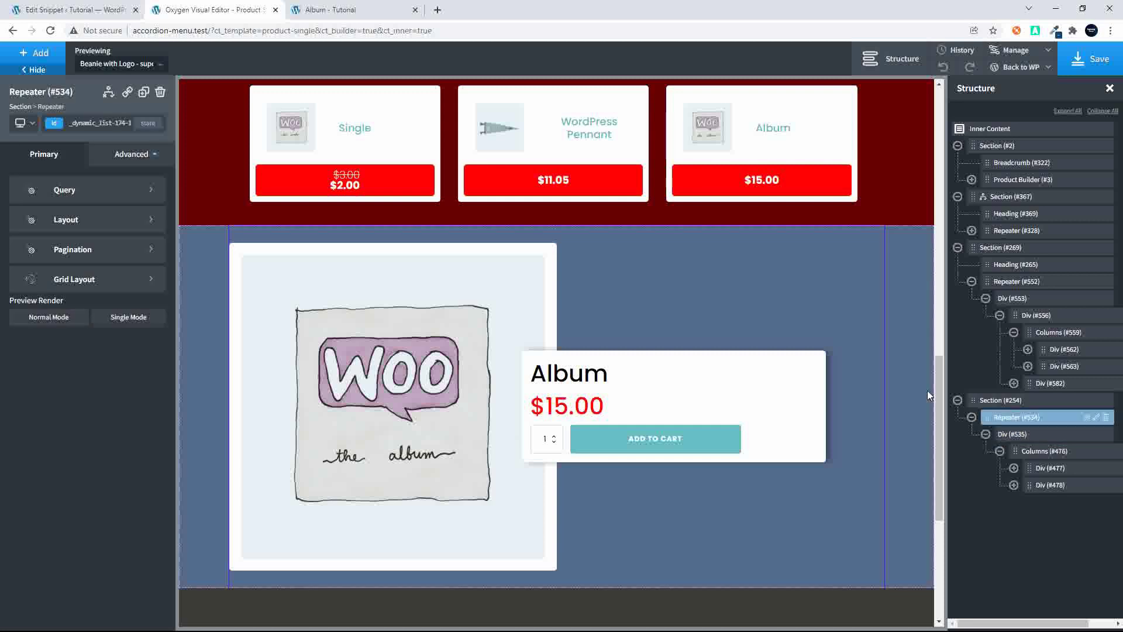
click(131, 194)
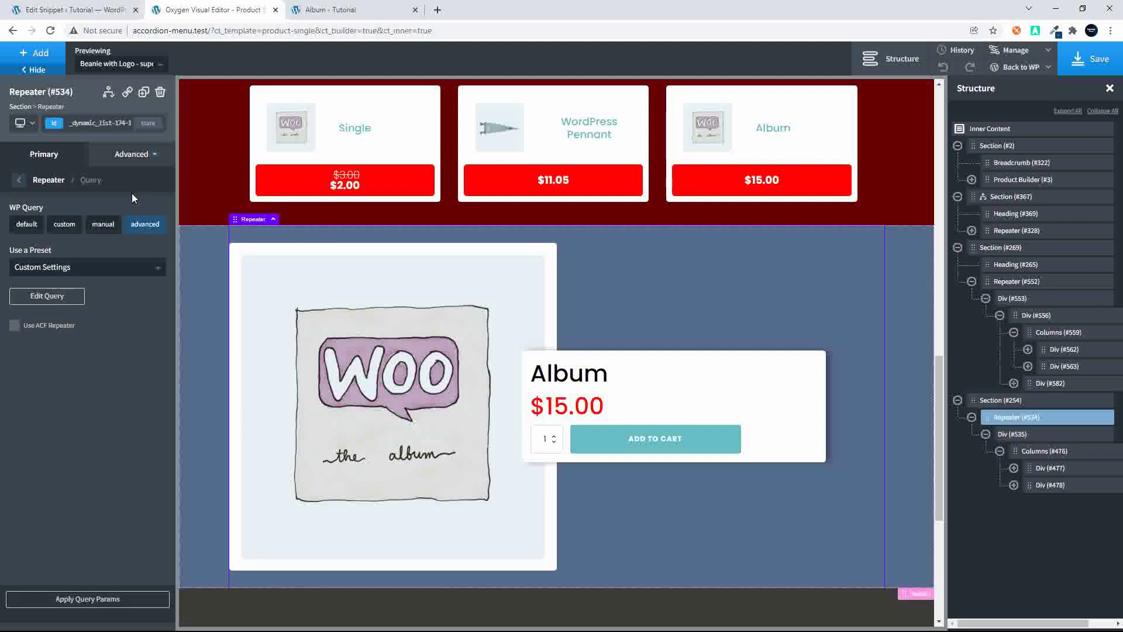
click(58, 297)
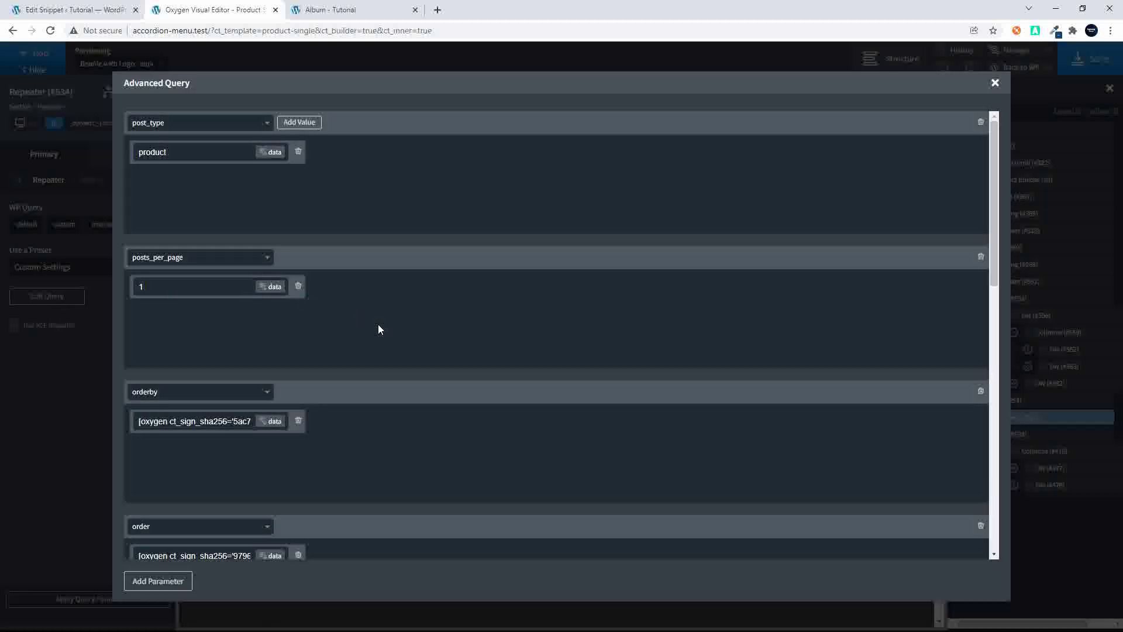
scroll(378, 324, down, 12)
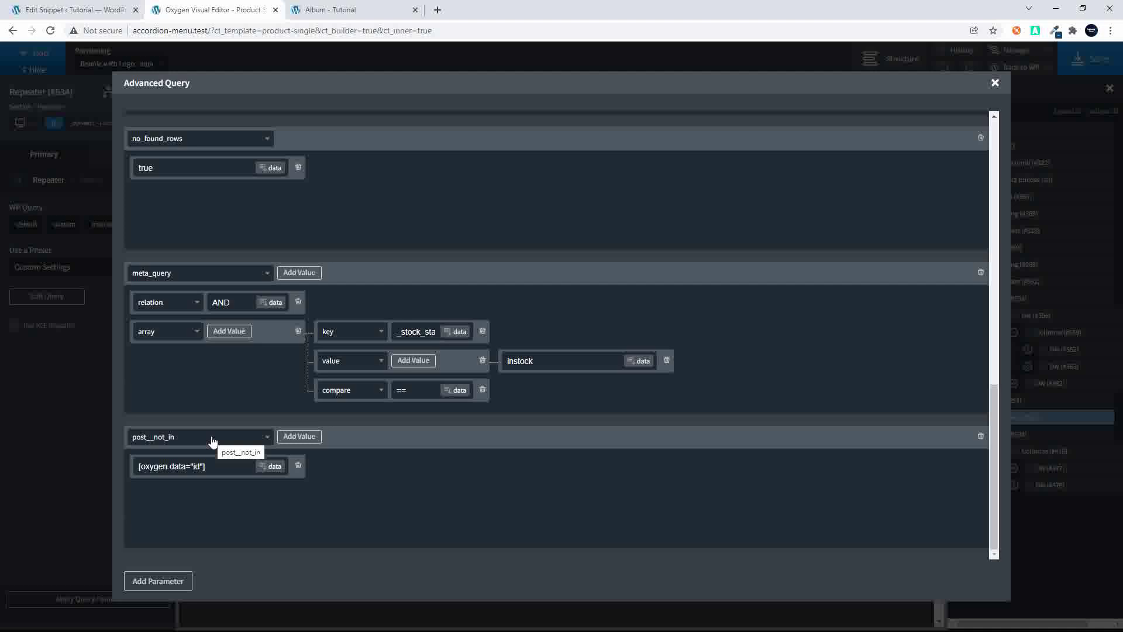
click(270, 467)
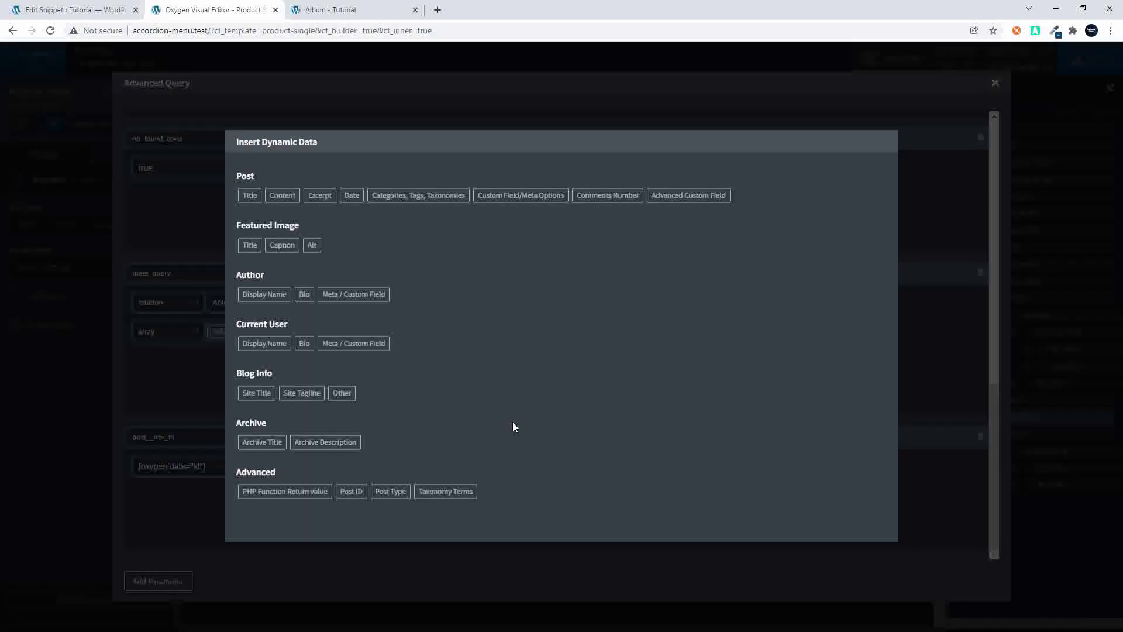
click(351, 492)
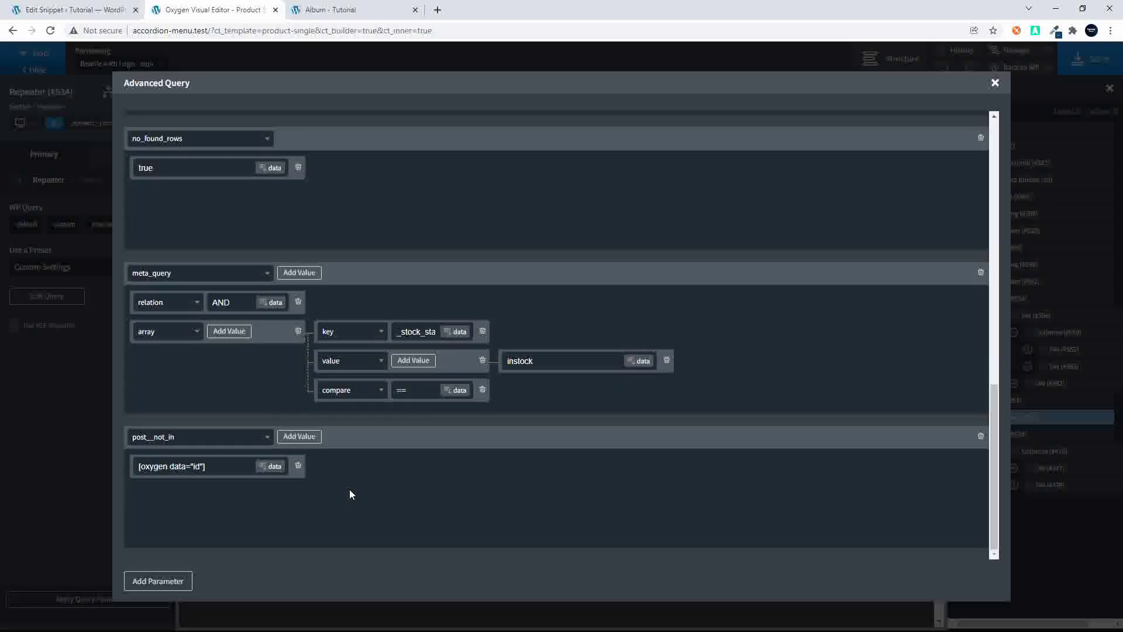
click(995, 83)
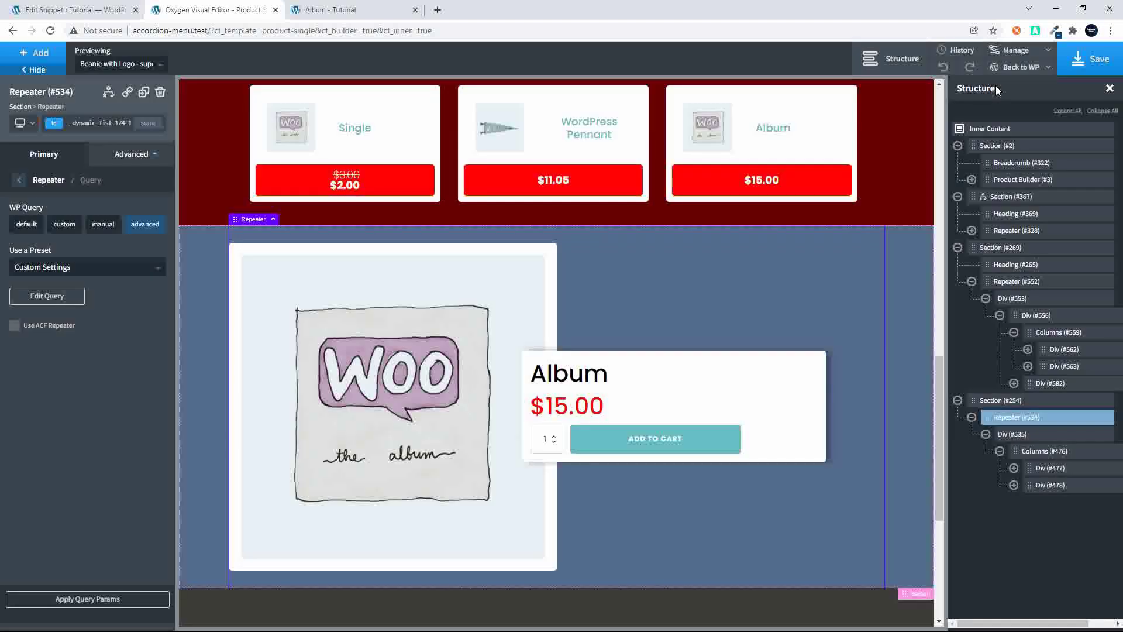
click(1094, 63)
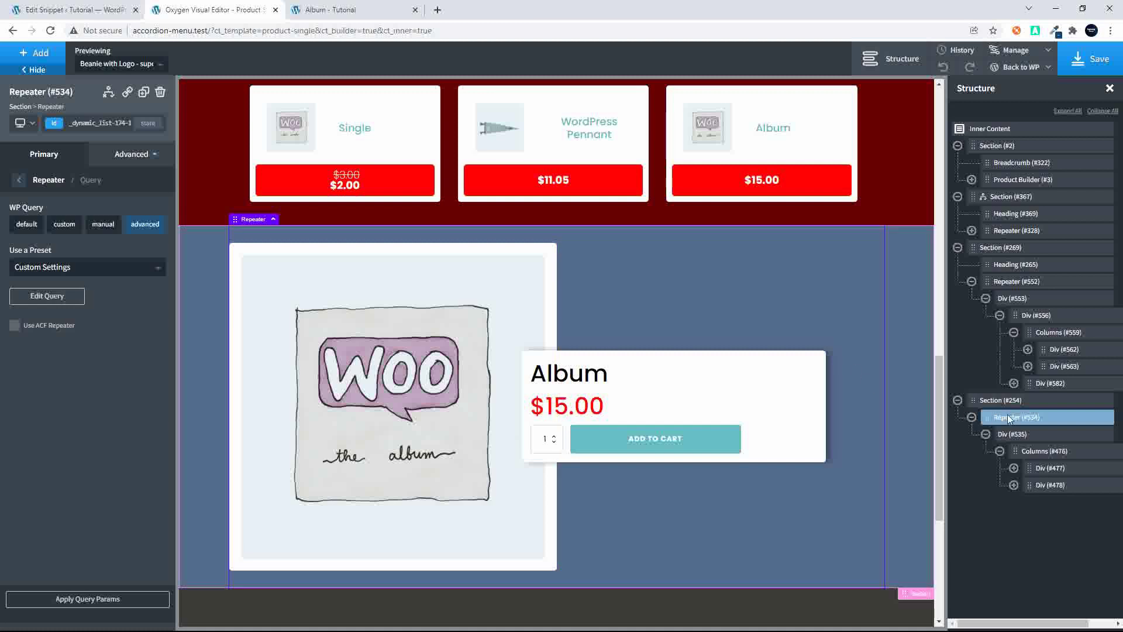
Step: Set posts_per_page to 4 in the advanced query of the Related Products repeater
click(1008, 433)
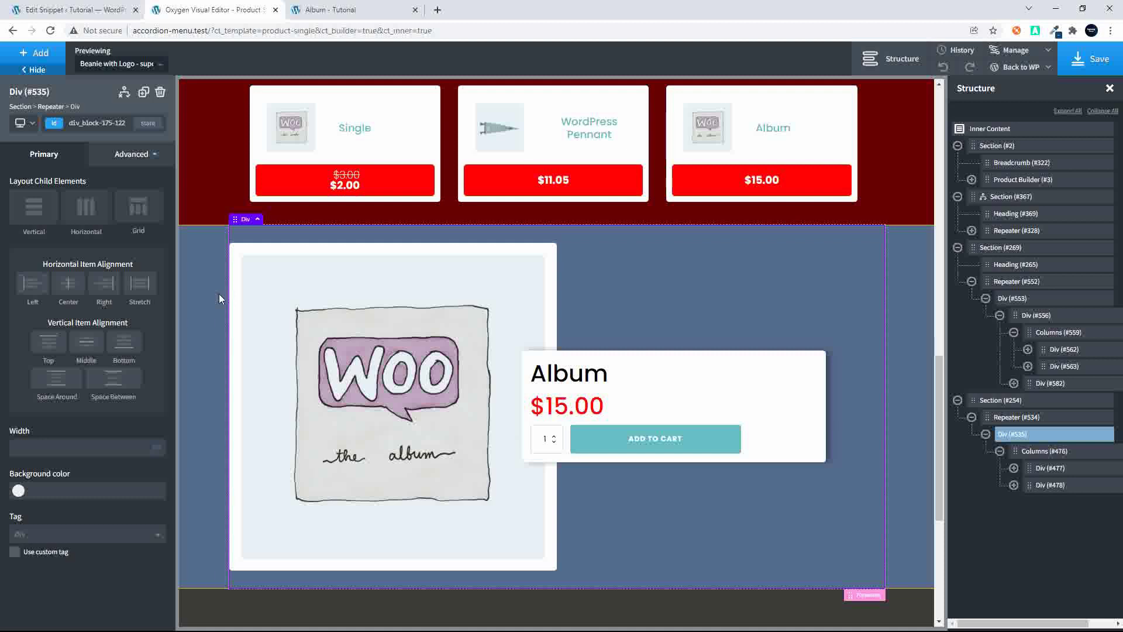
scroll(219, 299, up, 5)
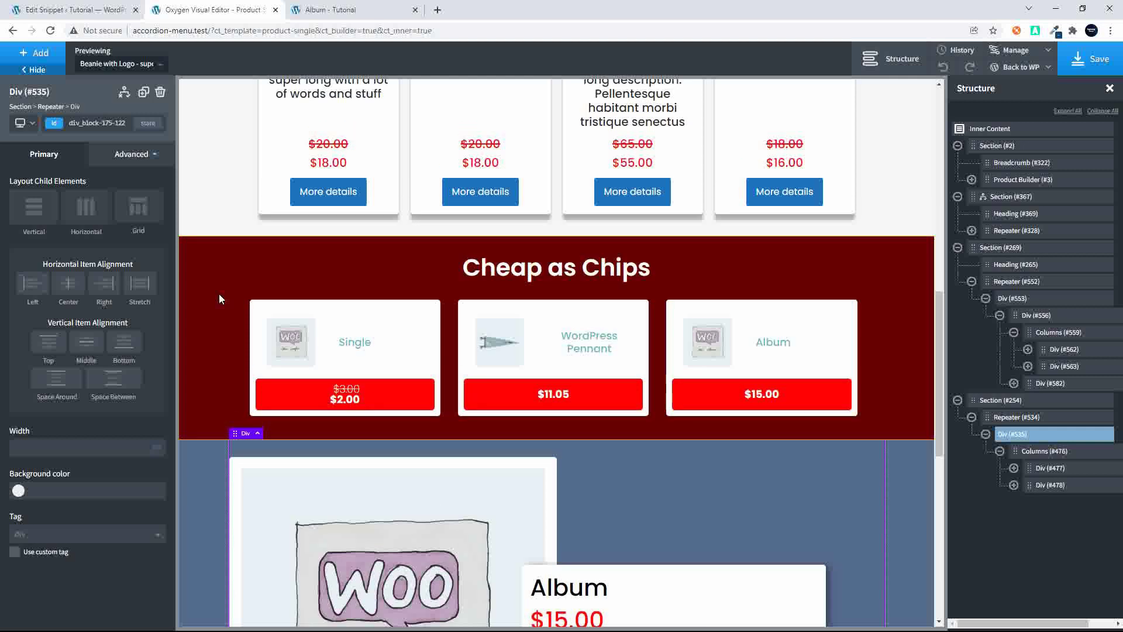
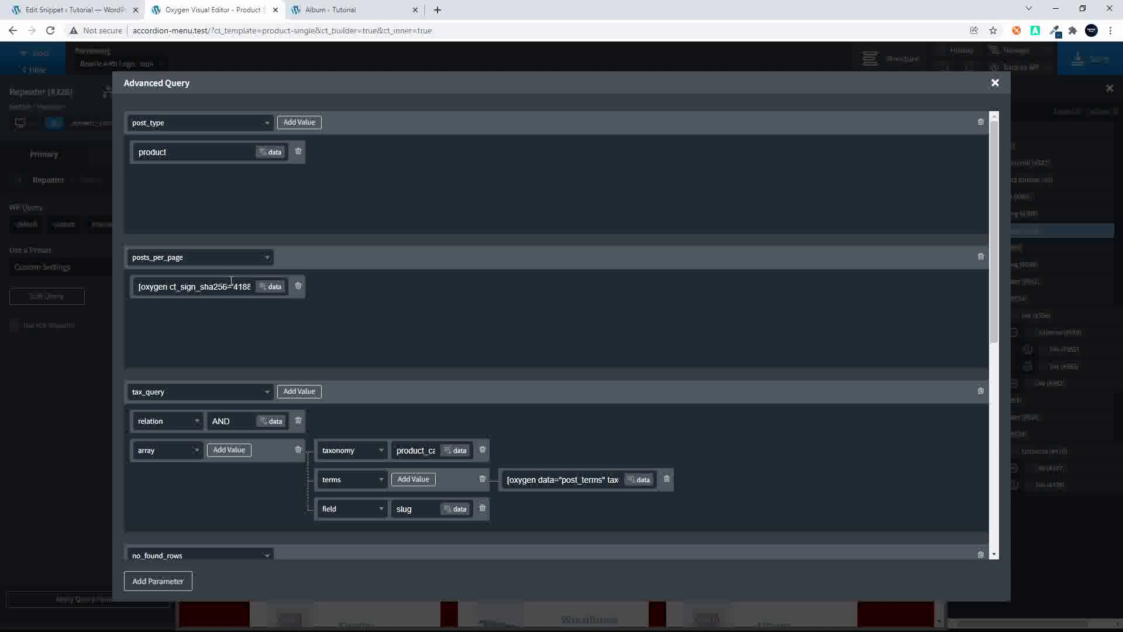
triple_click(224, 287)
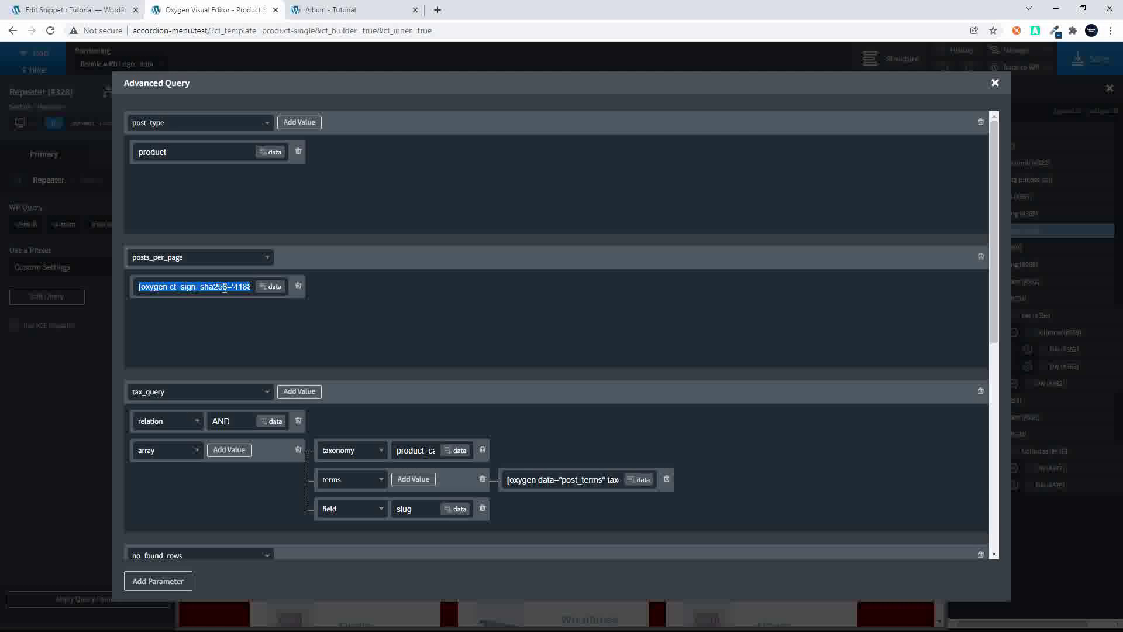
text(4)
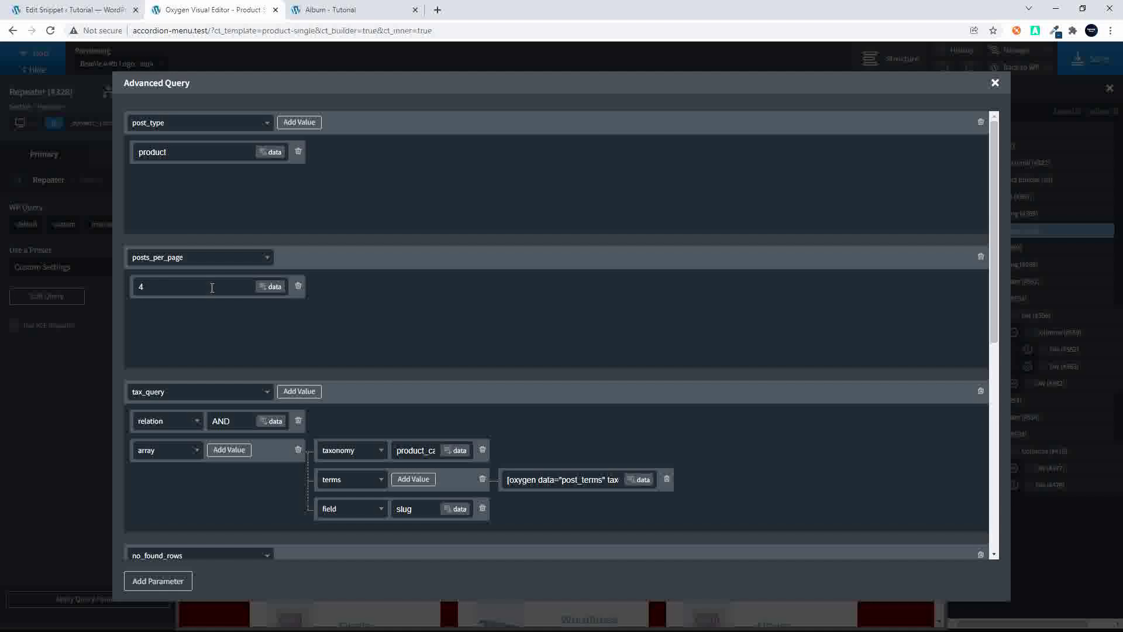
Step: Look through the Advanced Custom Field options offered as dynamic data for posts_per_page without inserting one
click(273, 286)
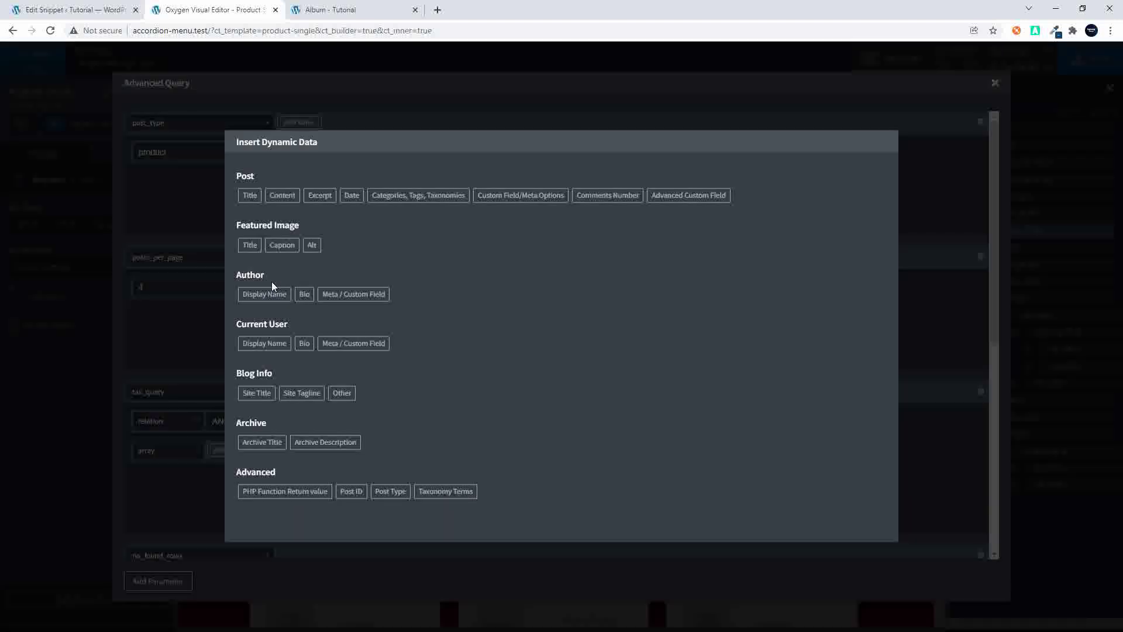
click(696, 199)
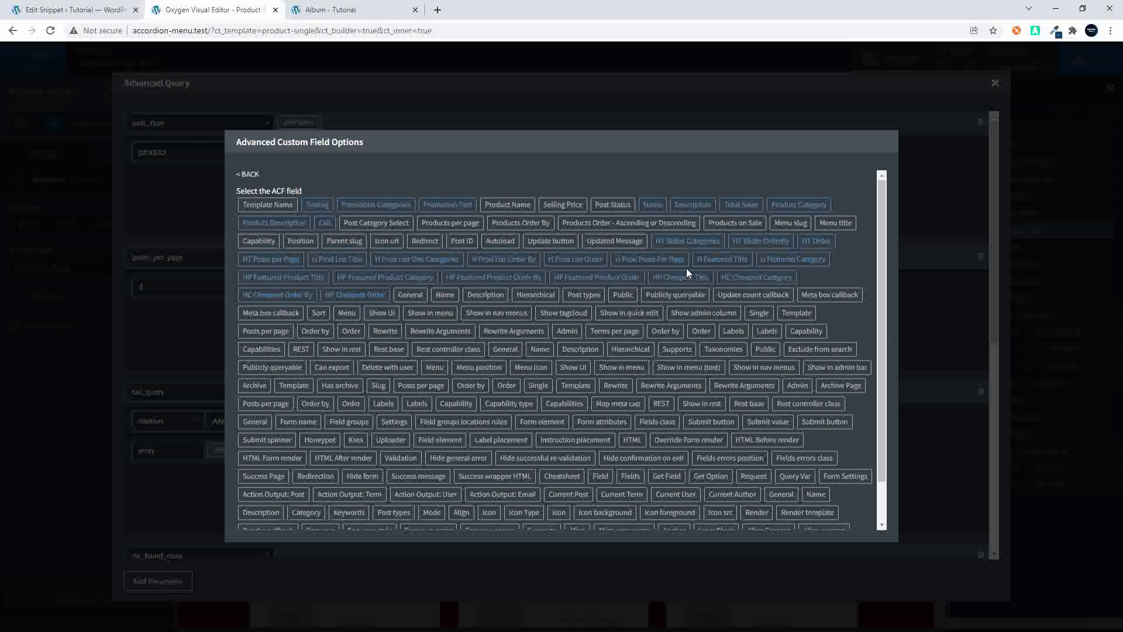
click(939, 156)
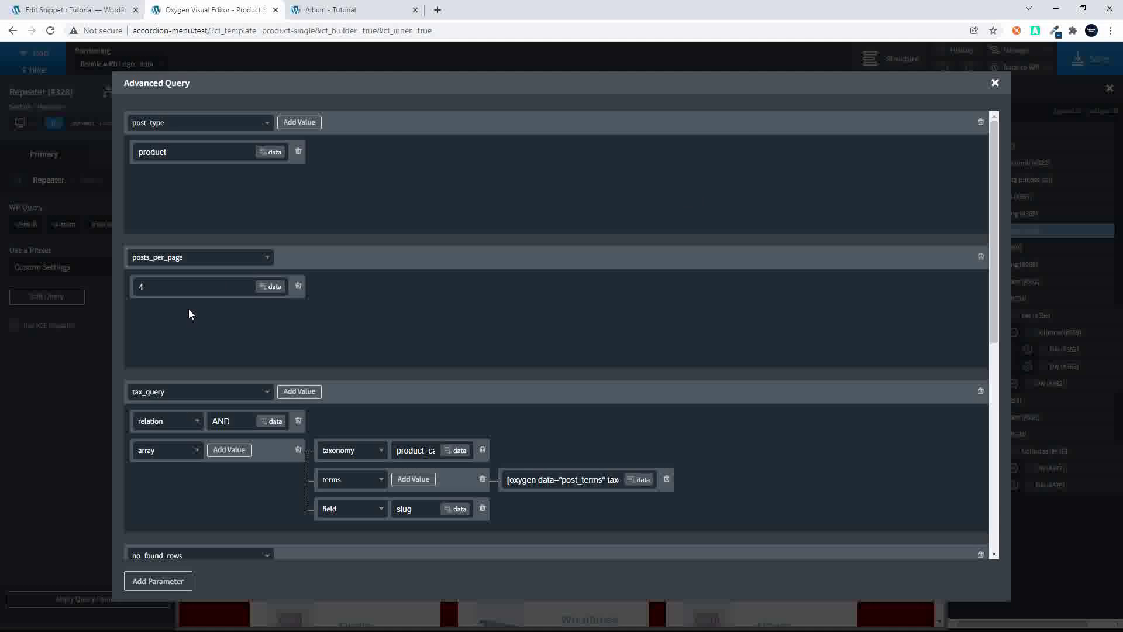
Step: Insert the product_cat taxonomy terms as dynamic data for the tax_query terms value, and review the remaining query parameters
scroll(188, 309, down, 3)
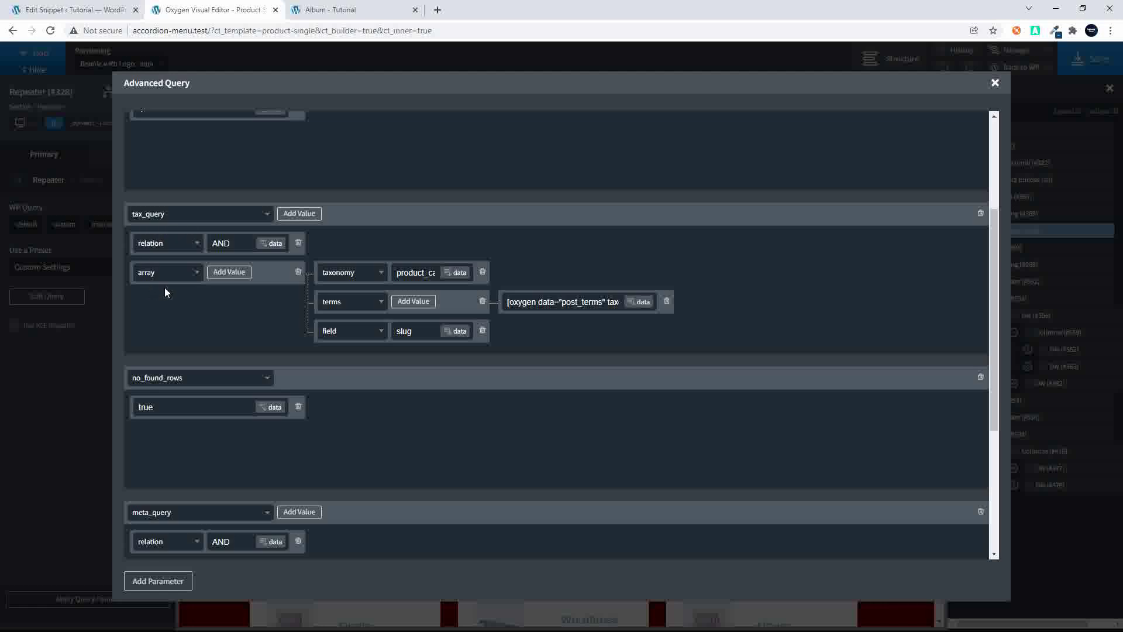
drag(409, 273, 450, 281)
click(642, 311)
click(642, 312)
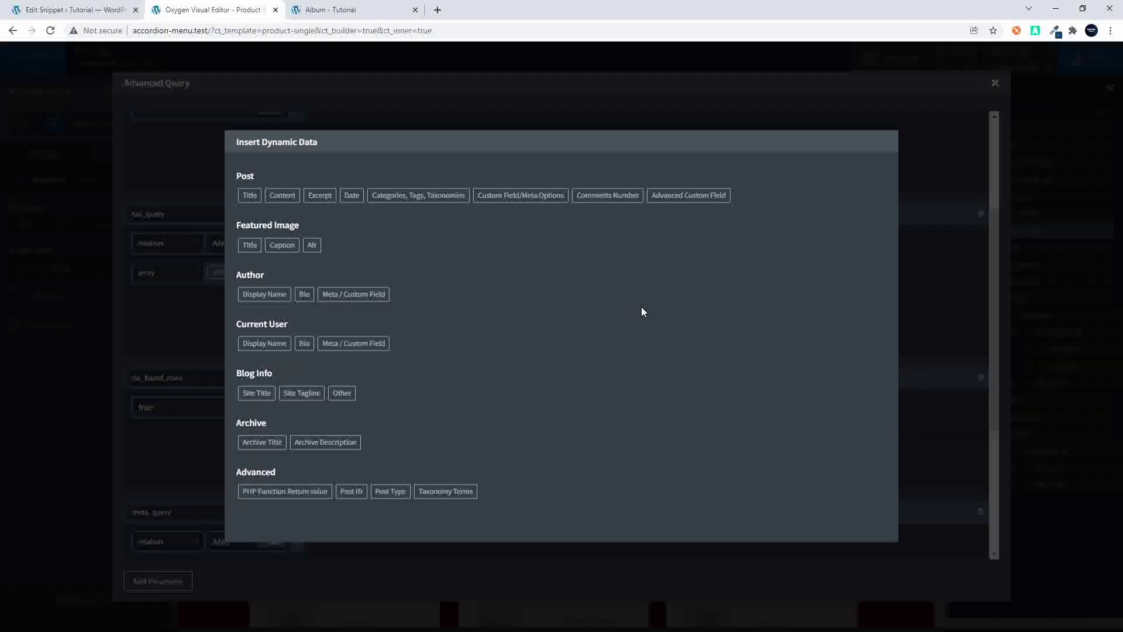
click(446, 491)
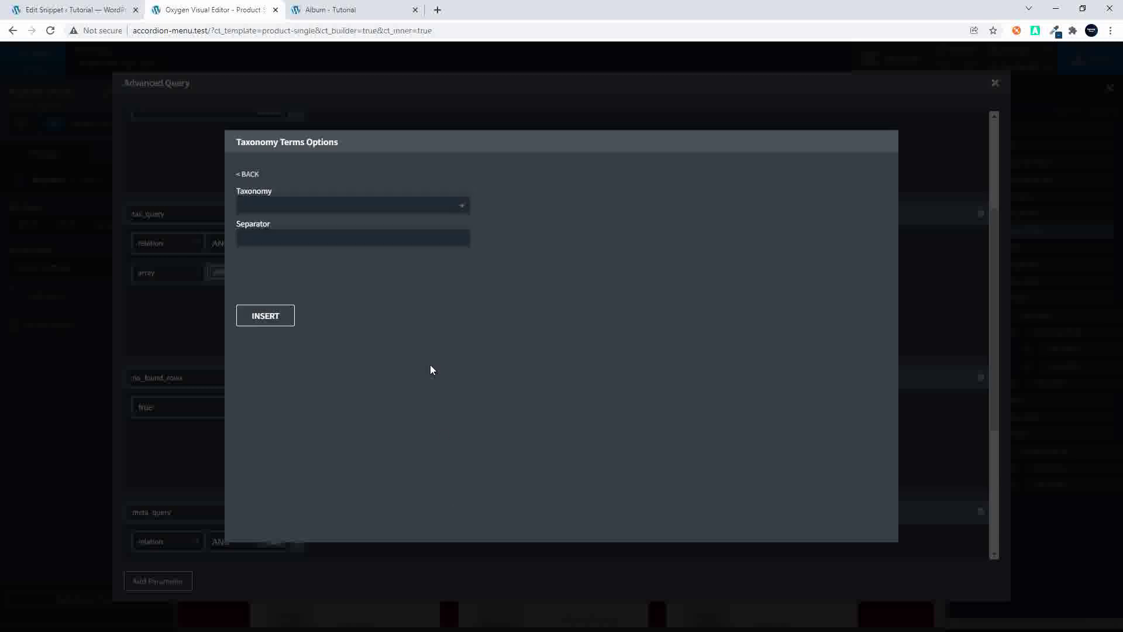
click(460, 207)
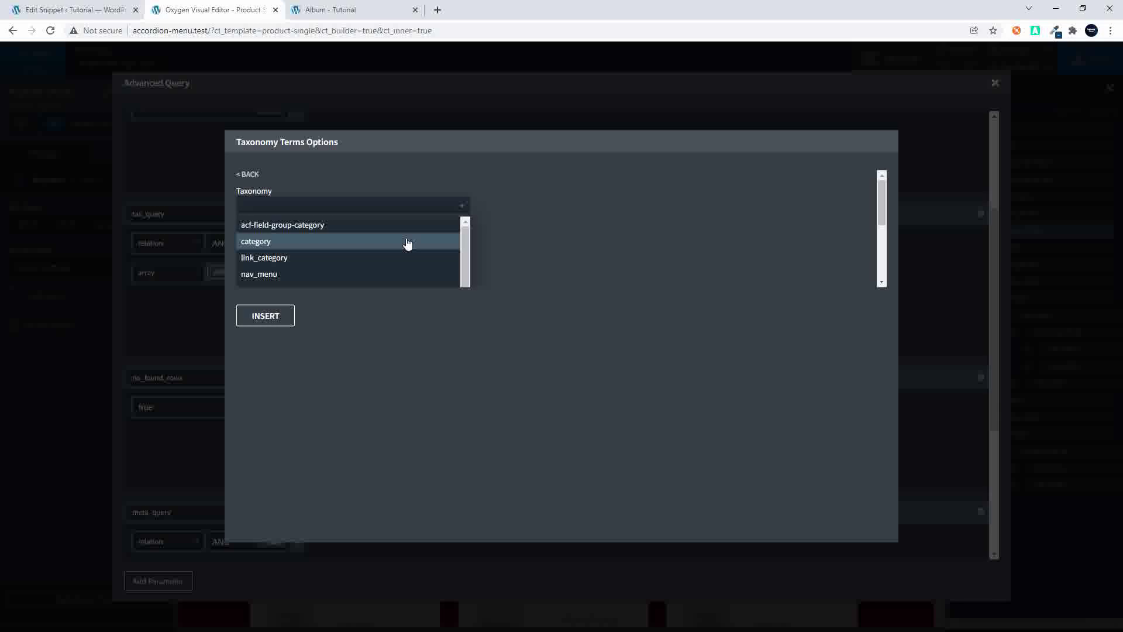
scroll(408, 243, down, 5)
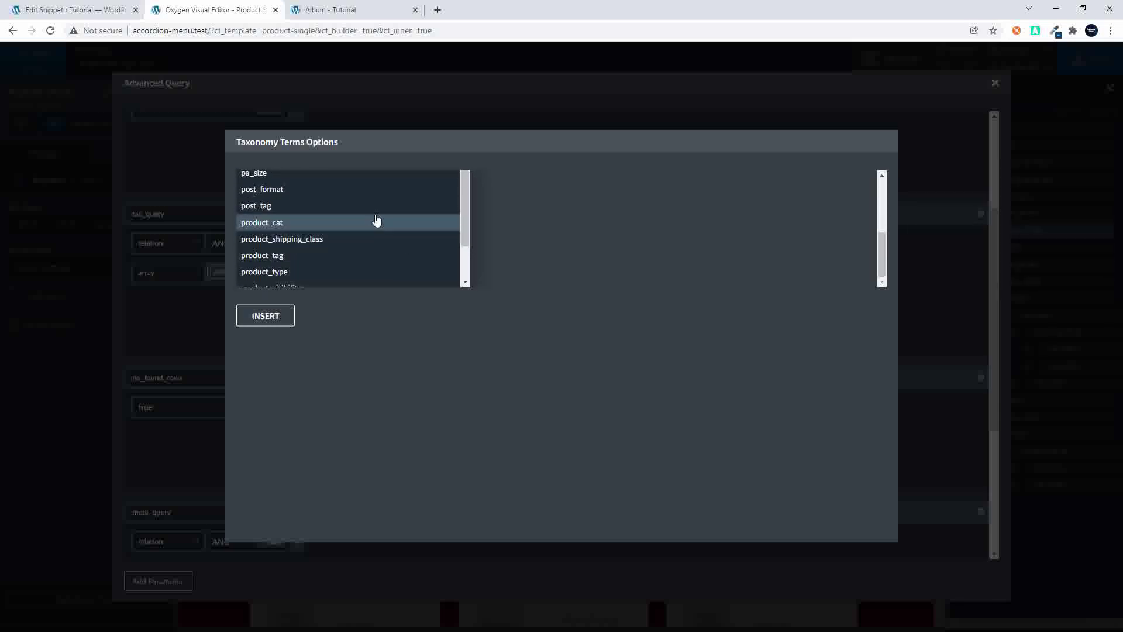
click(305, 228)
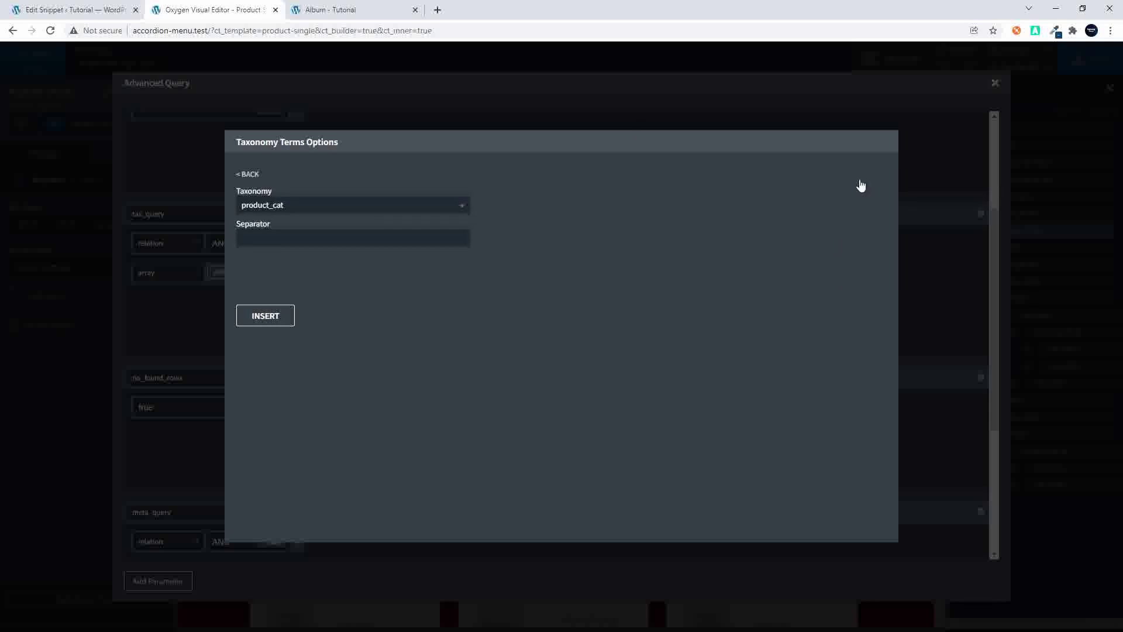
click(264, 316)
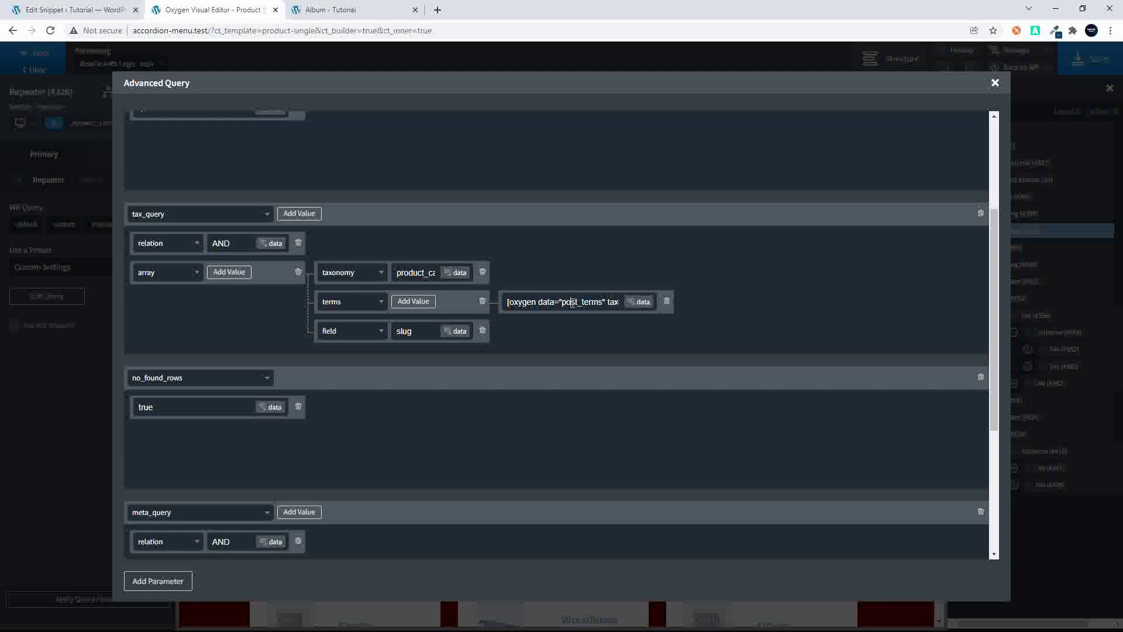
scroll(572, 302, down, 3)
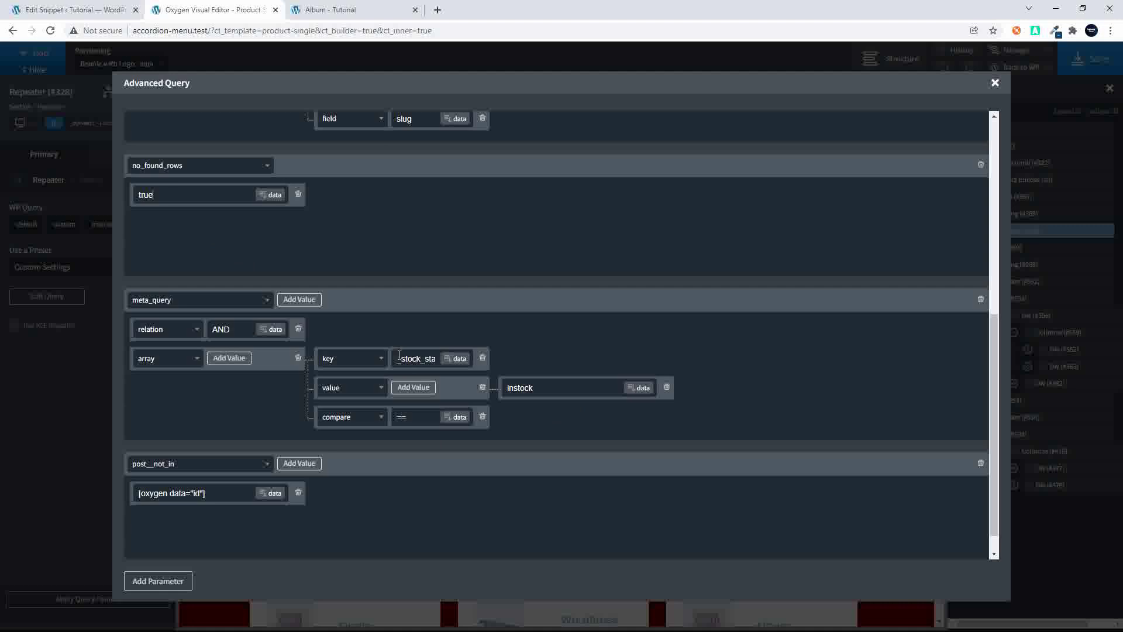
Step: Insert the Post ID as the post__not_in value in the Related Products repeater's advanced query, and save the template
drag(398, 356, 449, 359)
click(553, 387)
scroll(521, 422, down, 1)
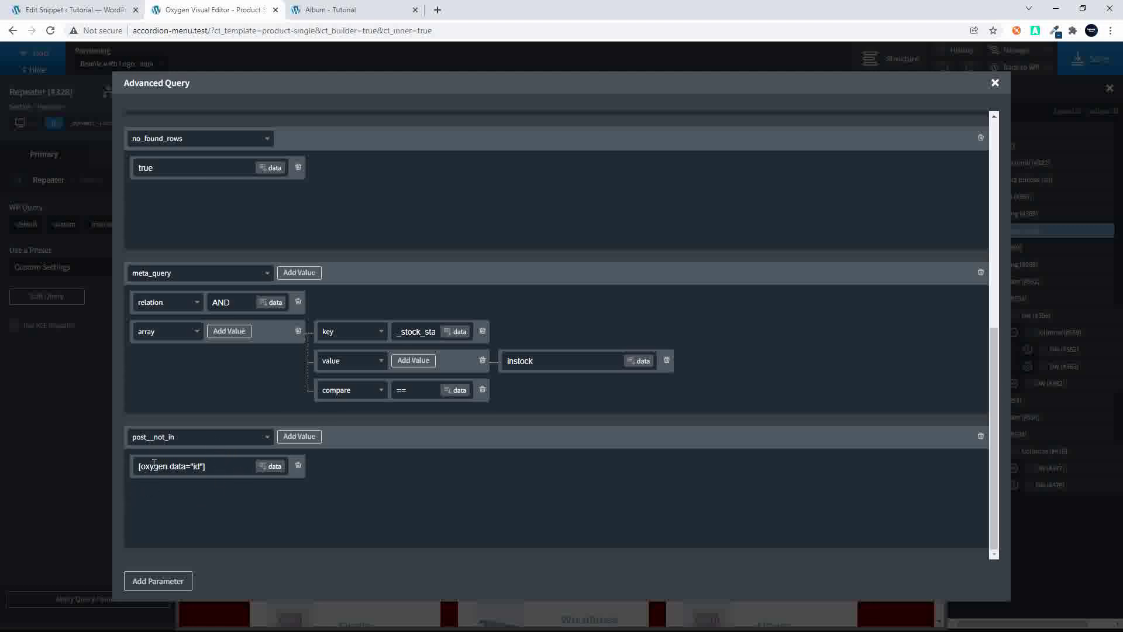
click(274, 467)
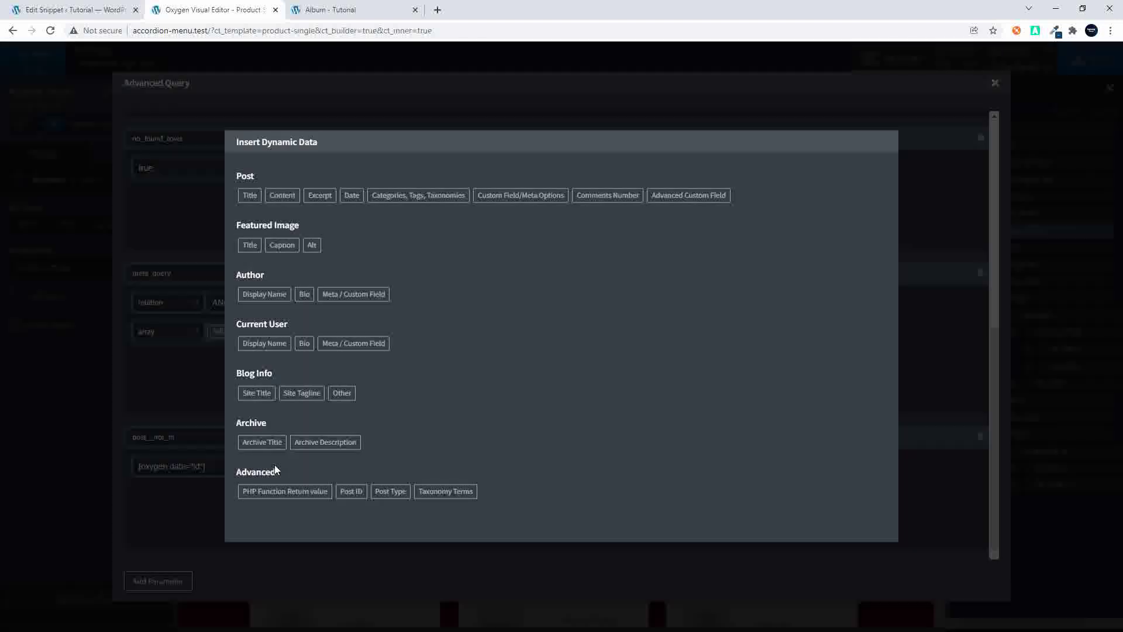
click(351, 491)
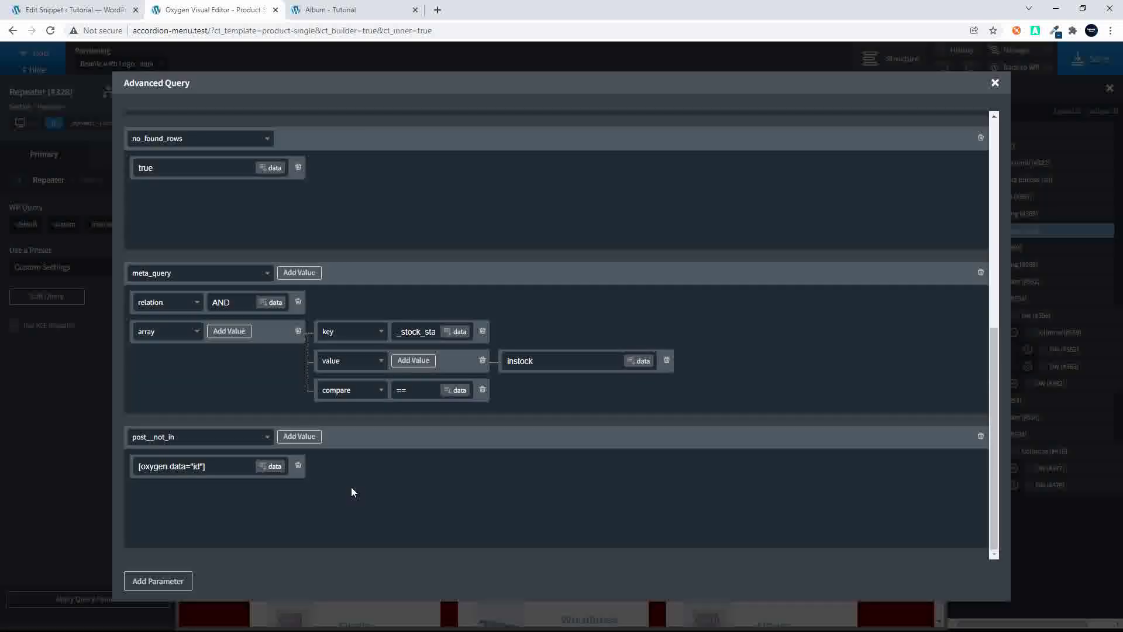
click(994, 84)
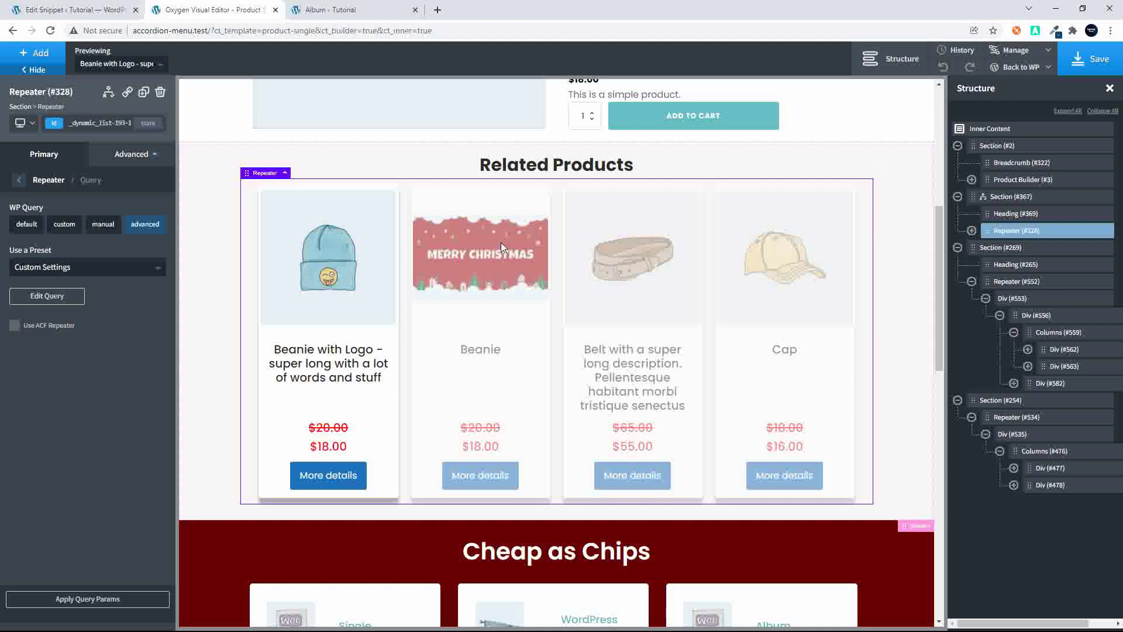
click(1099, 63)
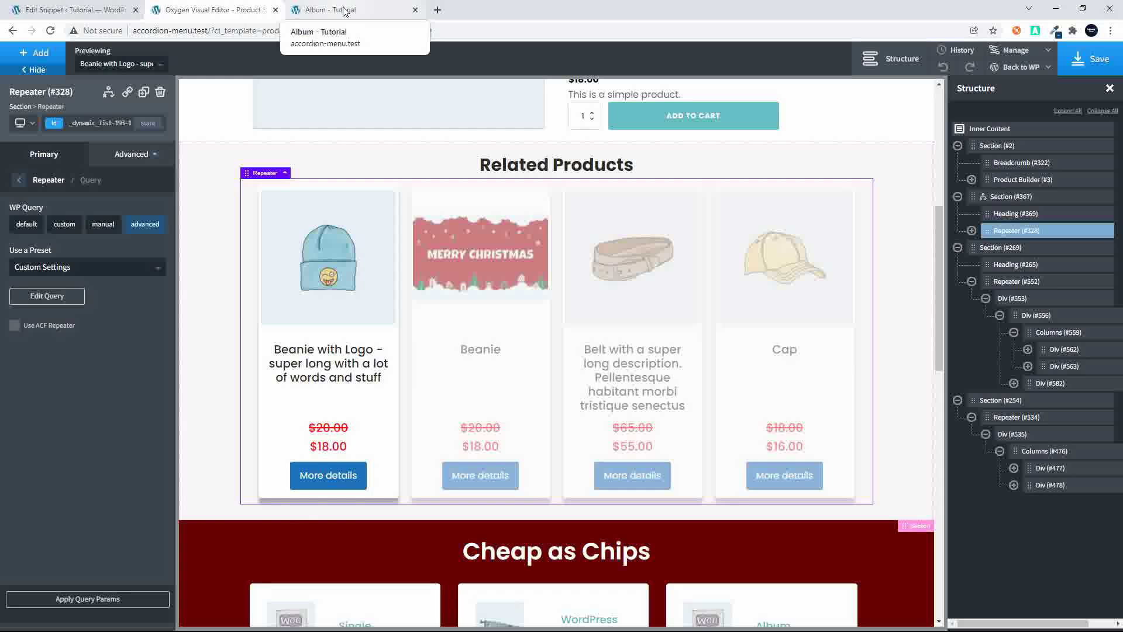
Step: Reload the Album product page and check its Related Products, Cheap as Chips and Gift Voucher sections
click(346, 11)
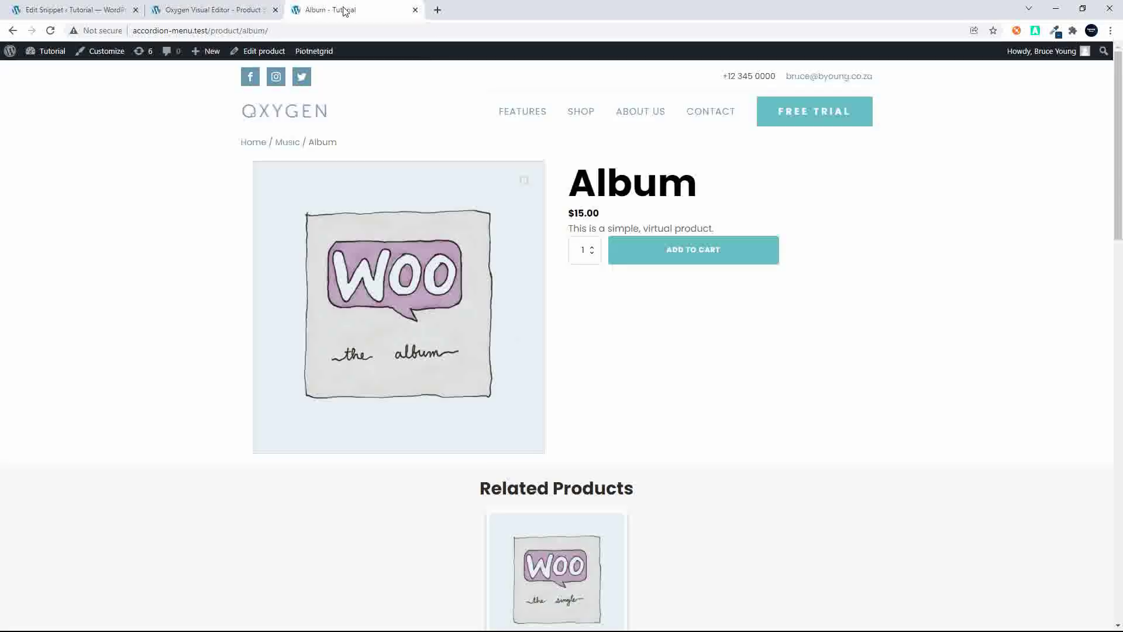
click(217, 34)
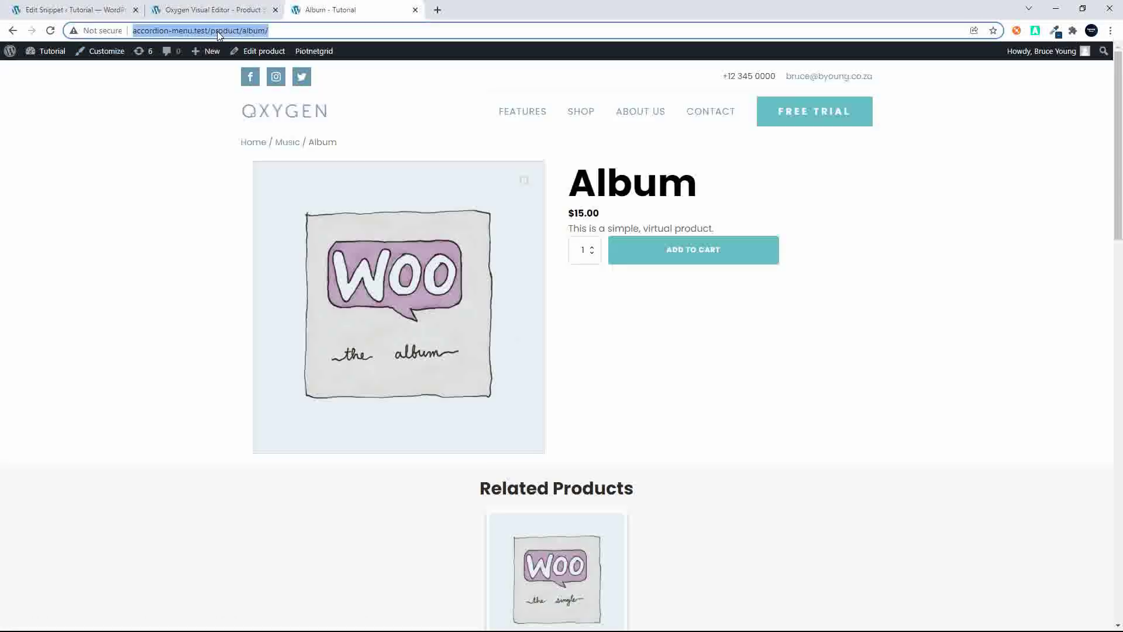
key(Return)
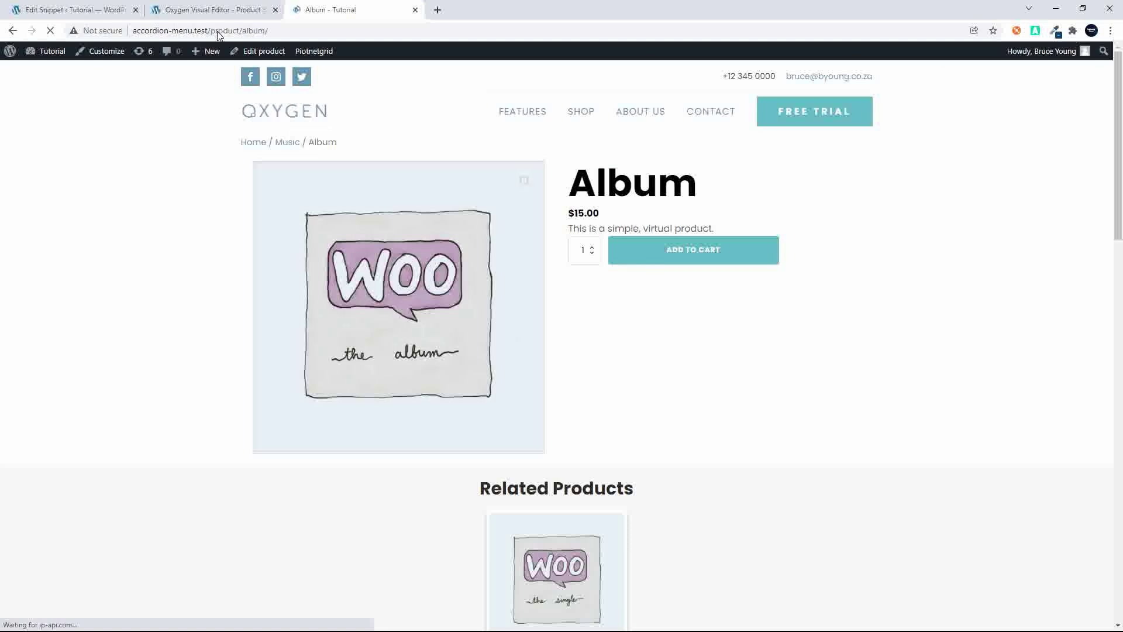
scroll(204, 269, down, 5)
scroll(205, 269, down, 4)
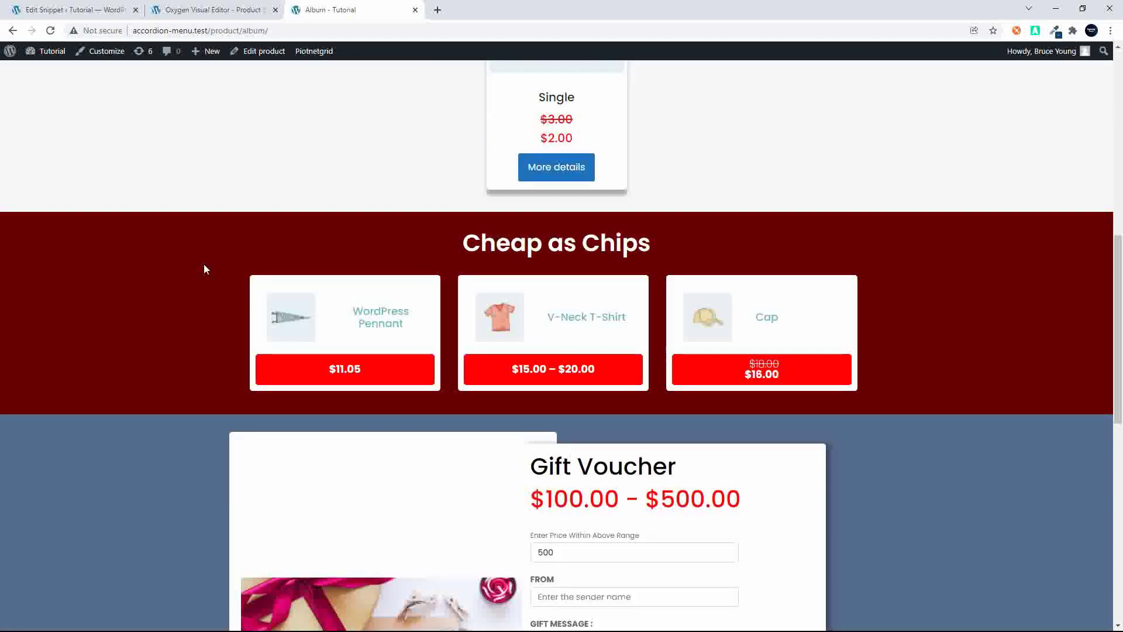
click(107, 5)
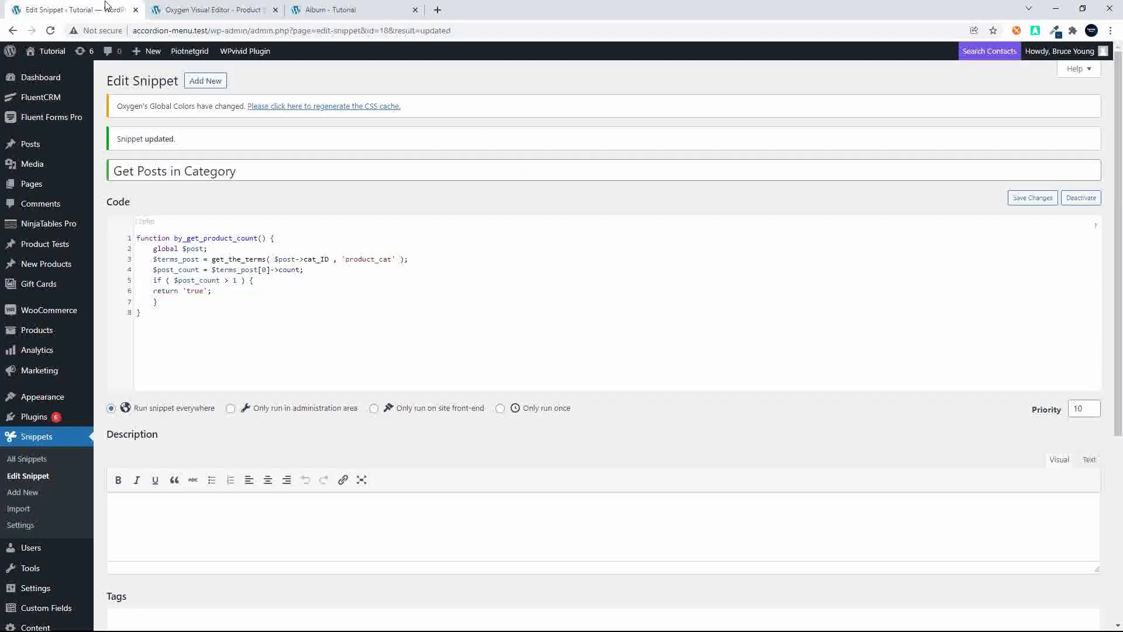
Step: Open the advanced query of the Cheap as Chips section's repeater in the Oxygen template
click(175, 10)
scroll(332, 454, down, 5)
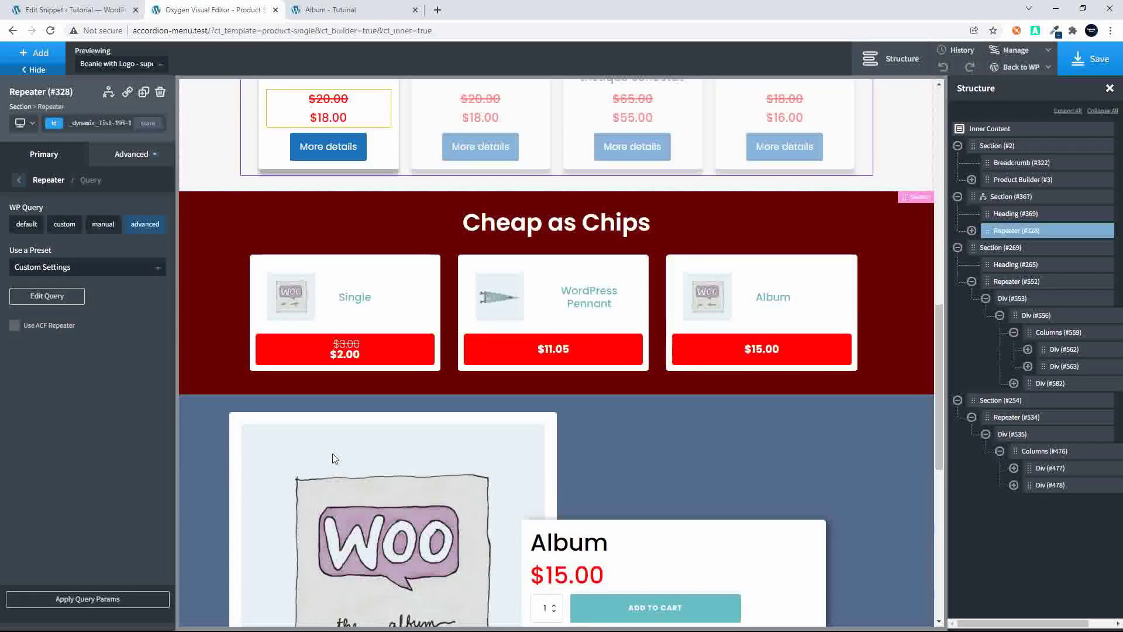
click(193, 257)
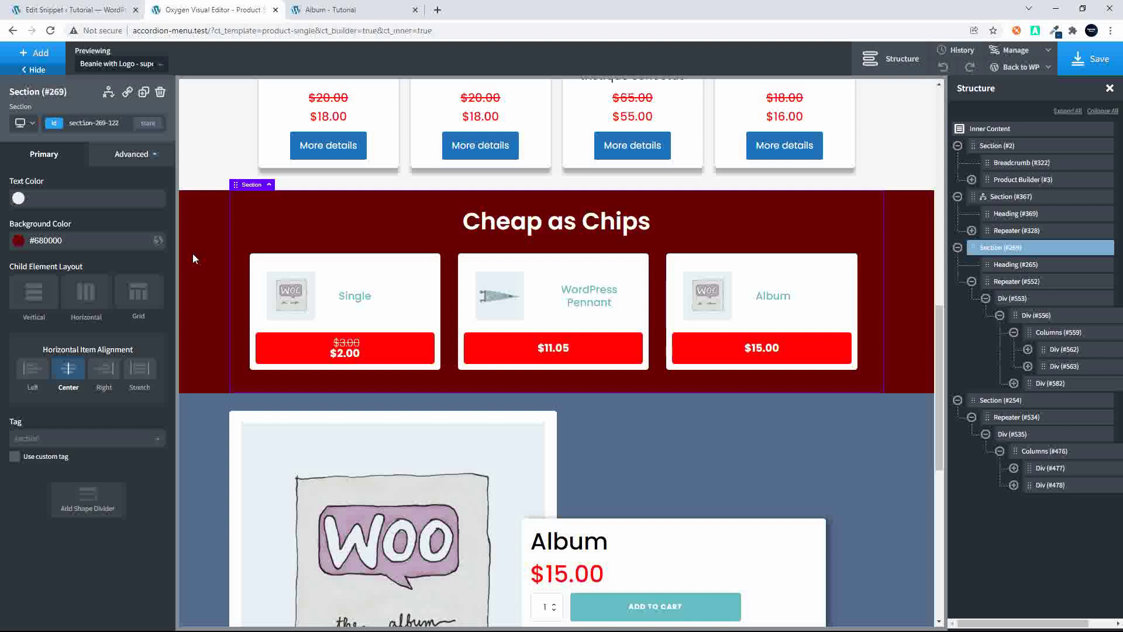
click(1016, 284)
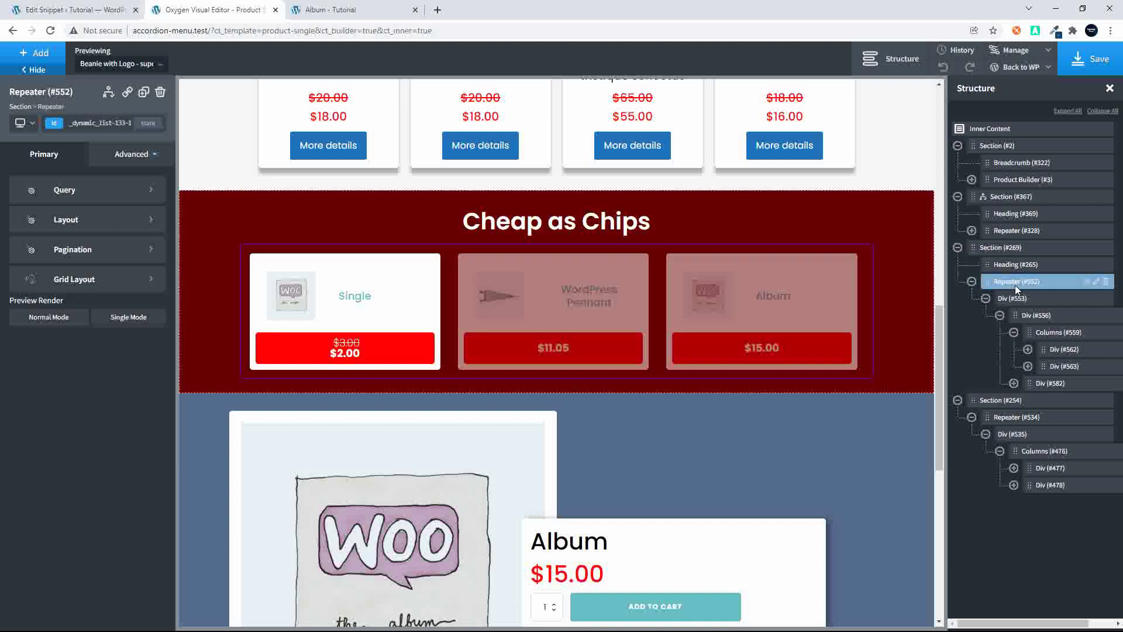
click(148, 186)
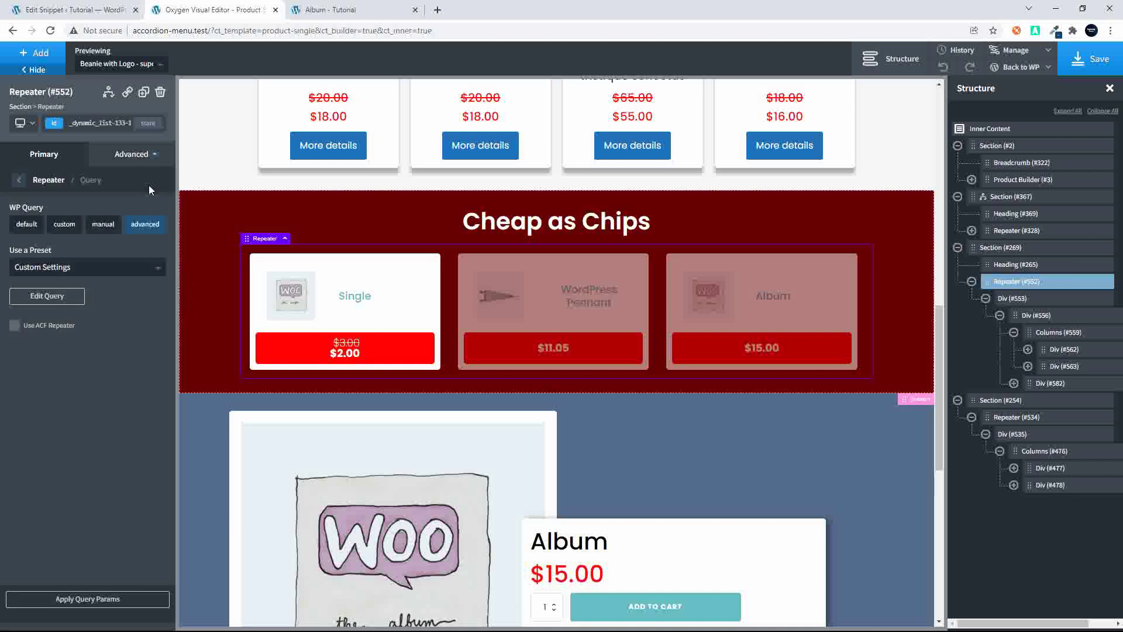
click(47, 296)
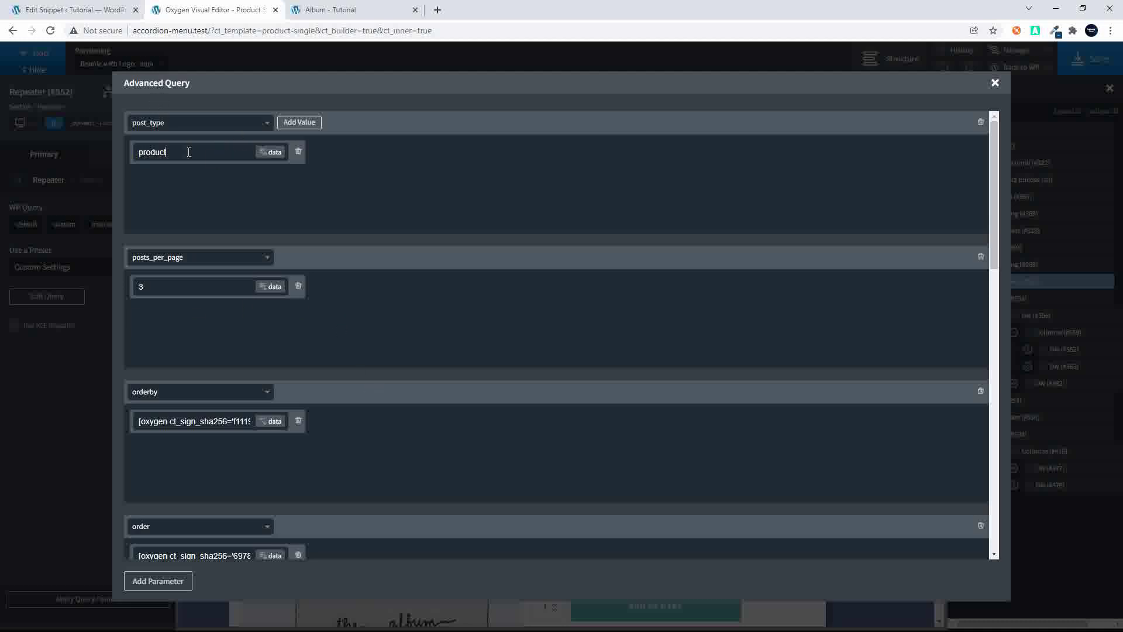
Step: Replace the post_type value in the Cheap as Chips query with the Post Type dynamic data
key(BackSpace)
key(BackSpace)
key(BackSpace)
key(BackSpace)
key(BackSpace)
key(BackSpace)
click(274, 153)
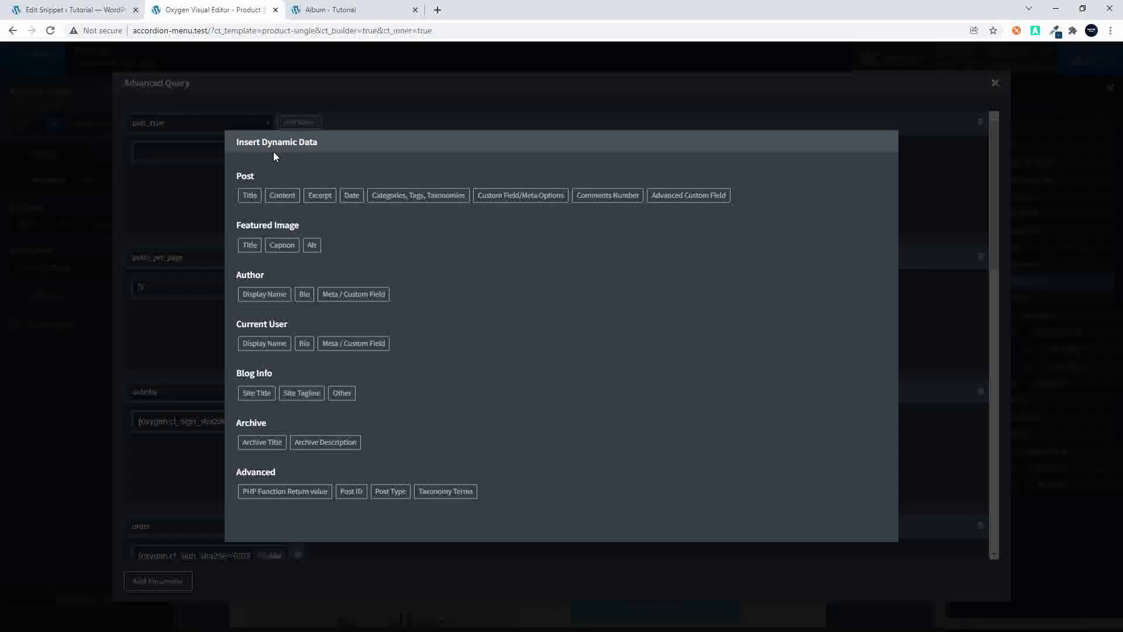
click(402, 493)
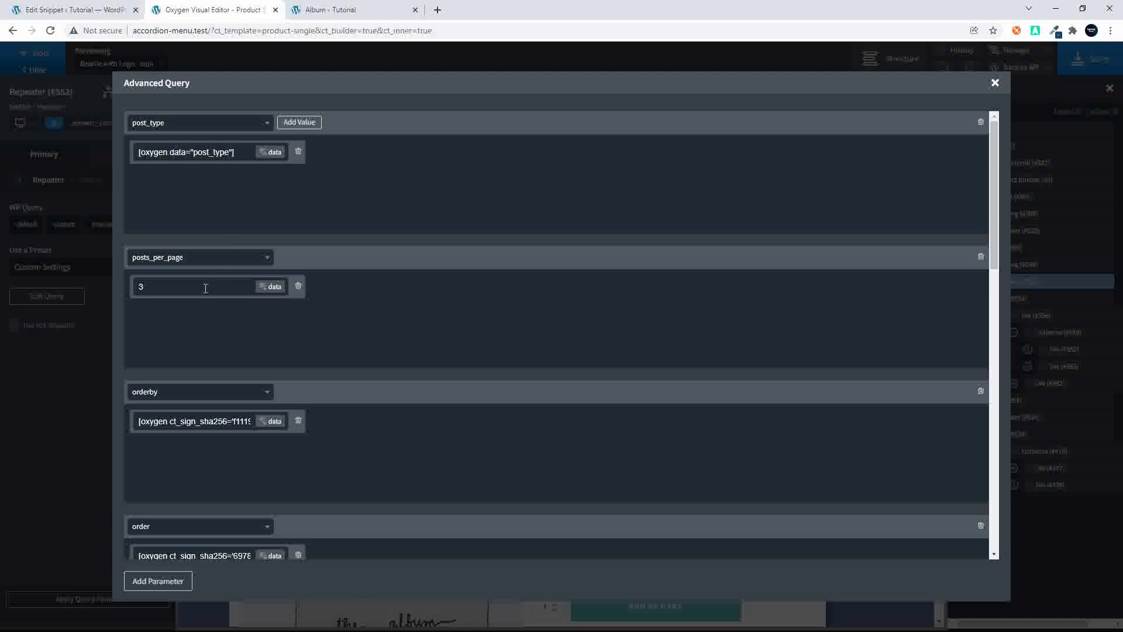
scroll(428, 381, down, 3)
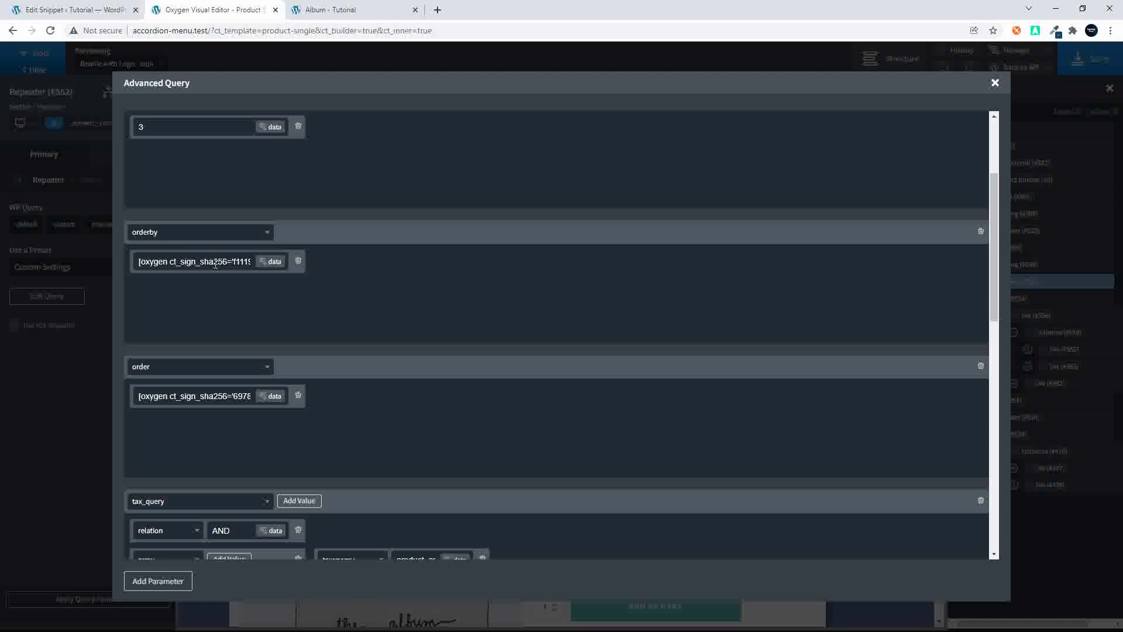
triple_click(216, 264)
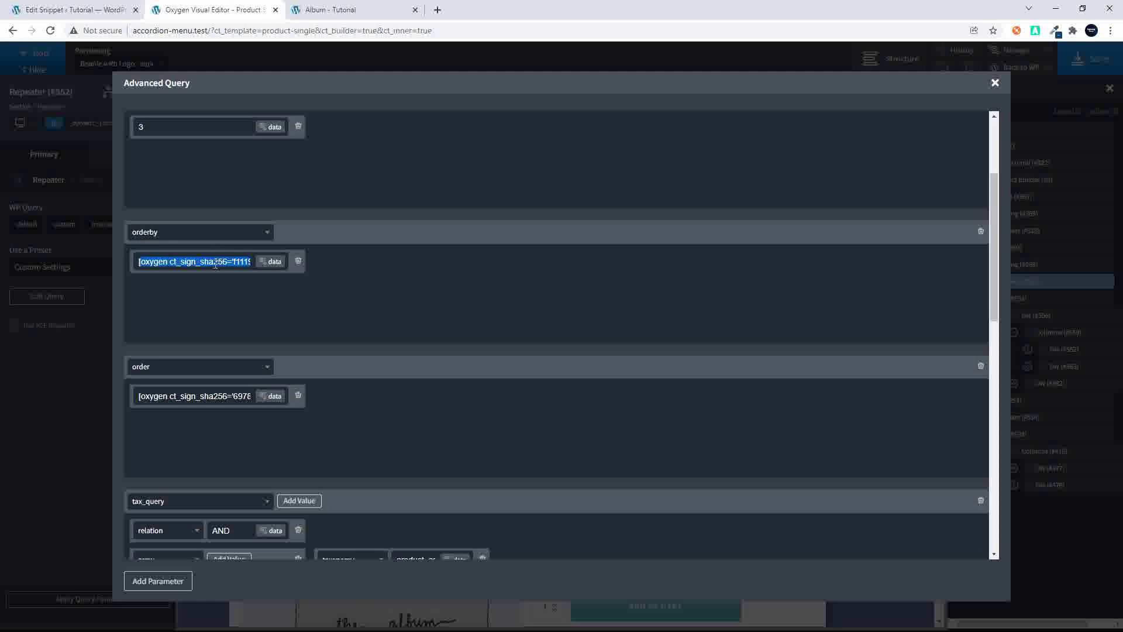
text(asc)
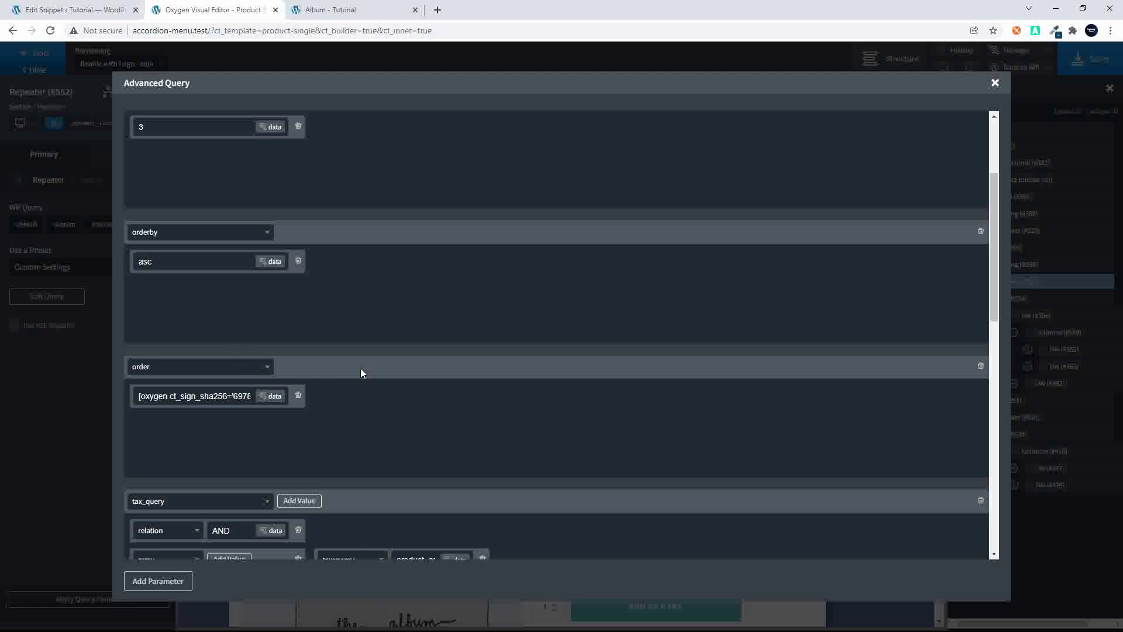
key(ctrl+z)
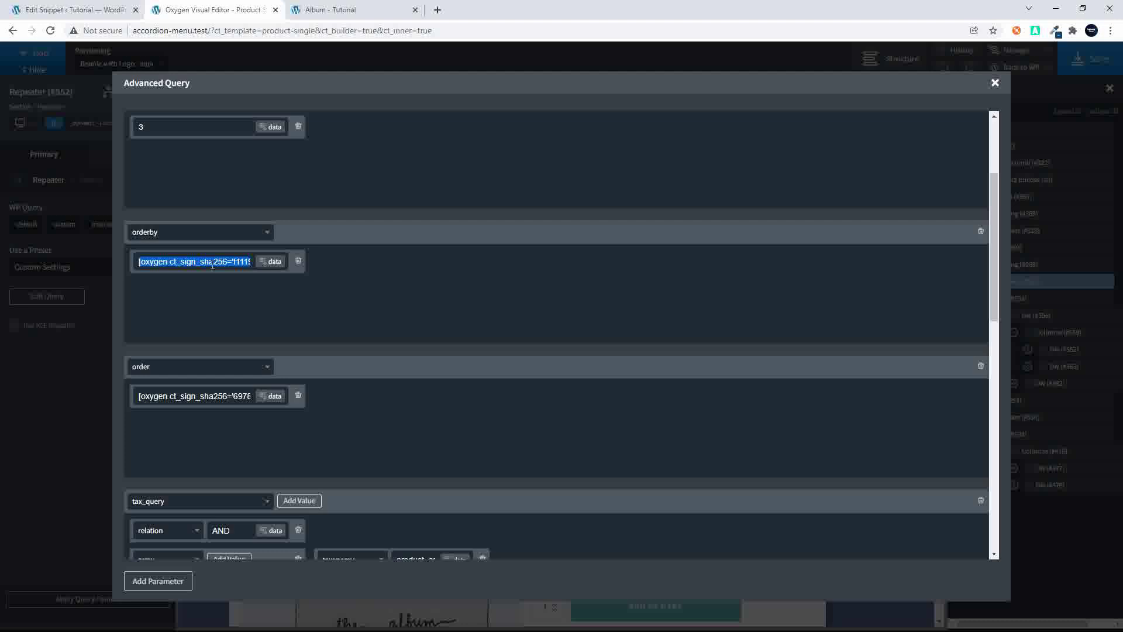
click(212, 264)
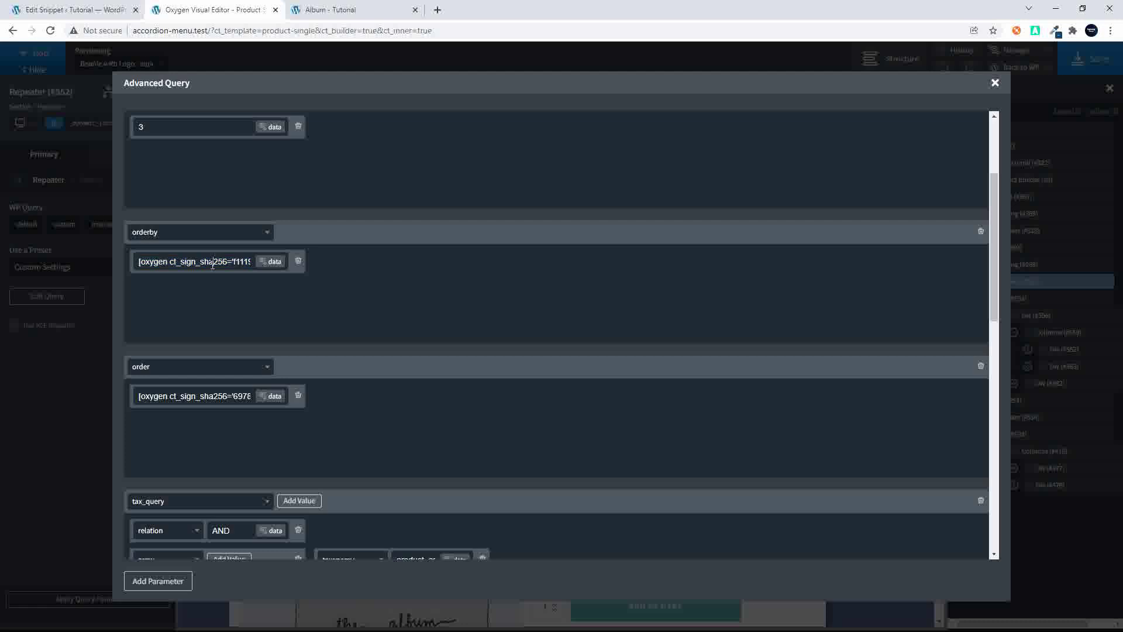
Step: Set the order parameter of the Cheap as Chips query to asc
triple_click(201, 397)
text(asc)
scroll(201, 397, down, 4)
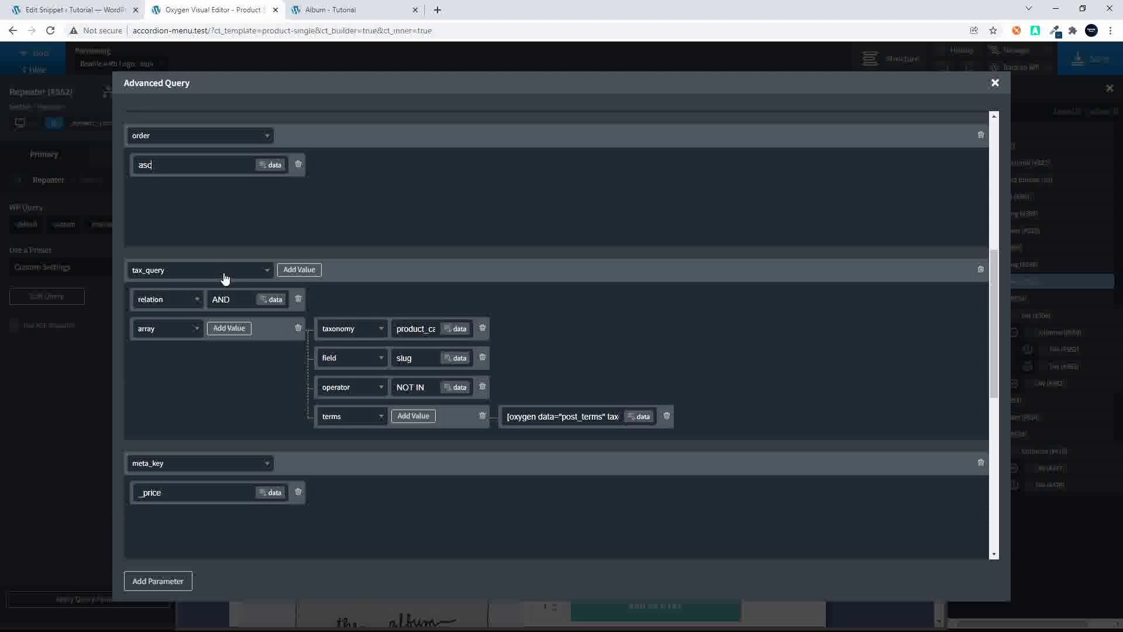
Step: Insert the product_cat taxonomy terms as dynamic data for the terms value of the NOT IN tax_query
drag(408, 329, 482, 331)
click(427, 388)
click(642, 416)
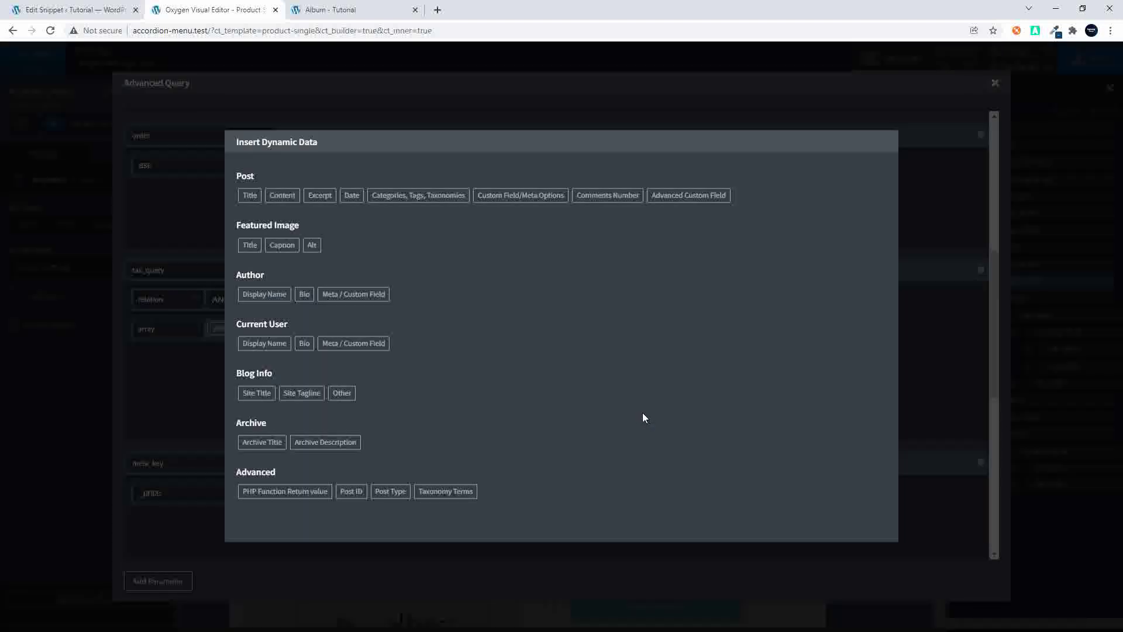
click(457, 491)
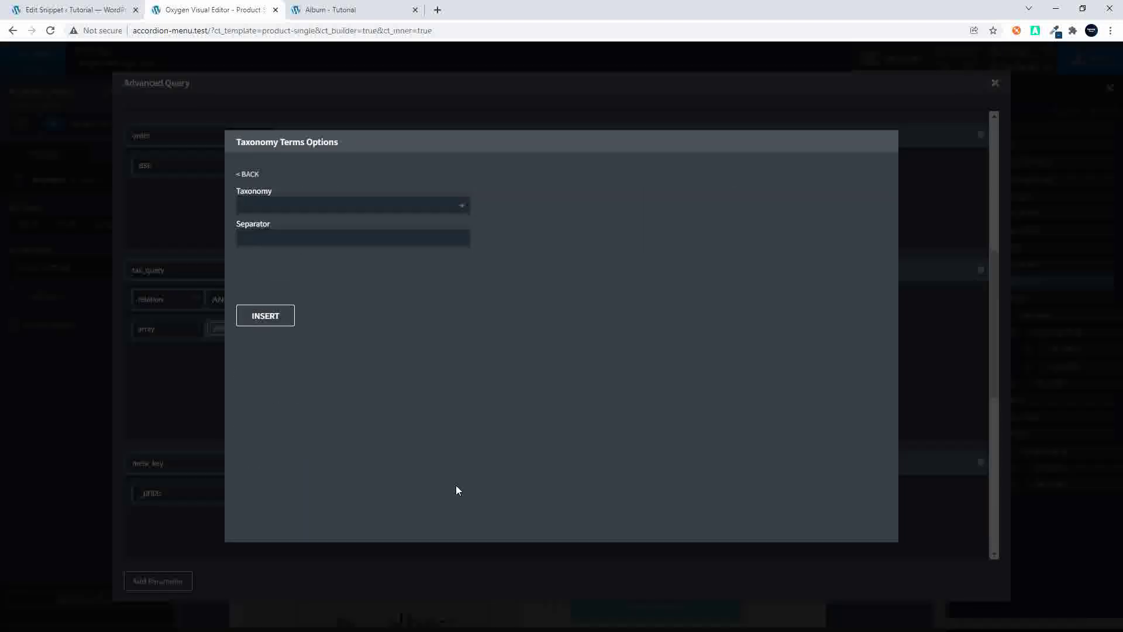
click(455, 209)
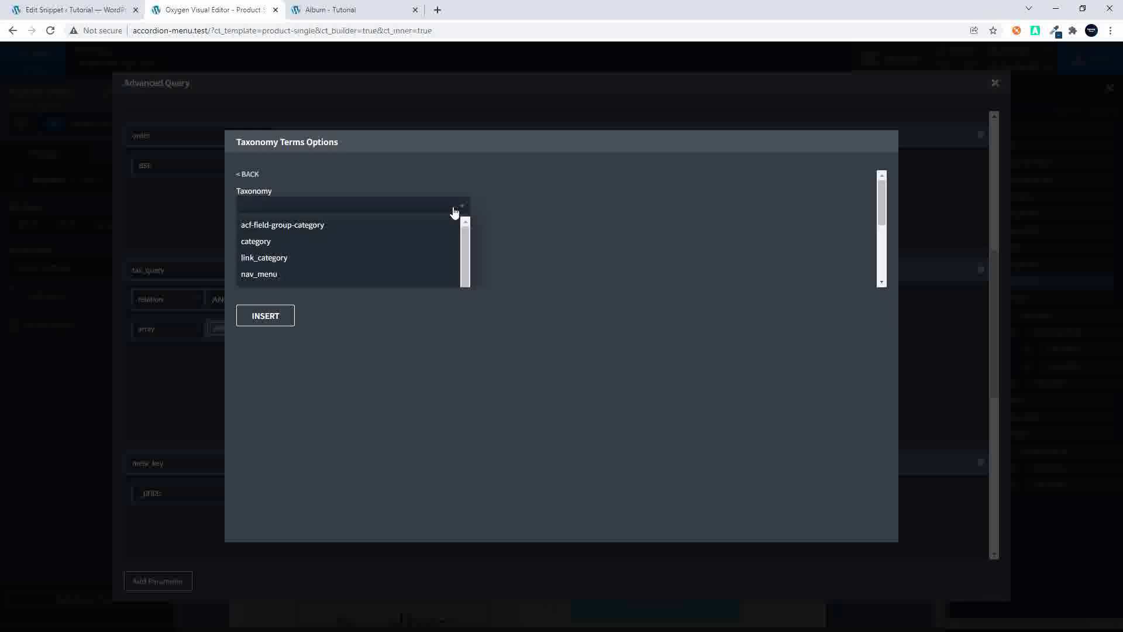
key(Down)
key(Down)
key(Down)
key(Down)
key(Down)
key(Down)
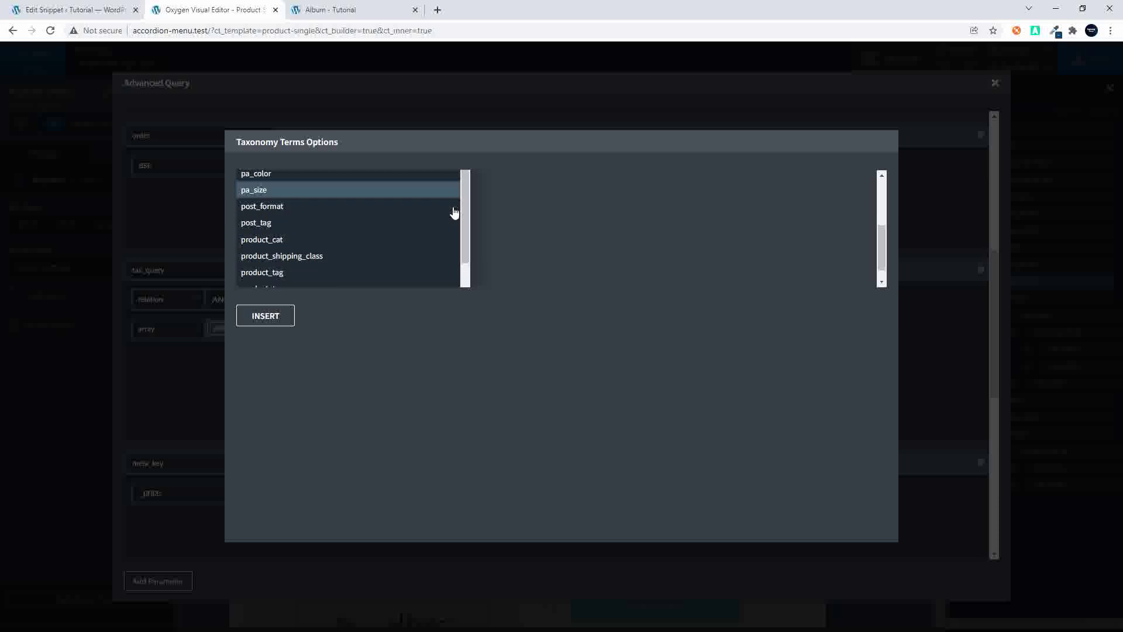
click(389, 239)
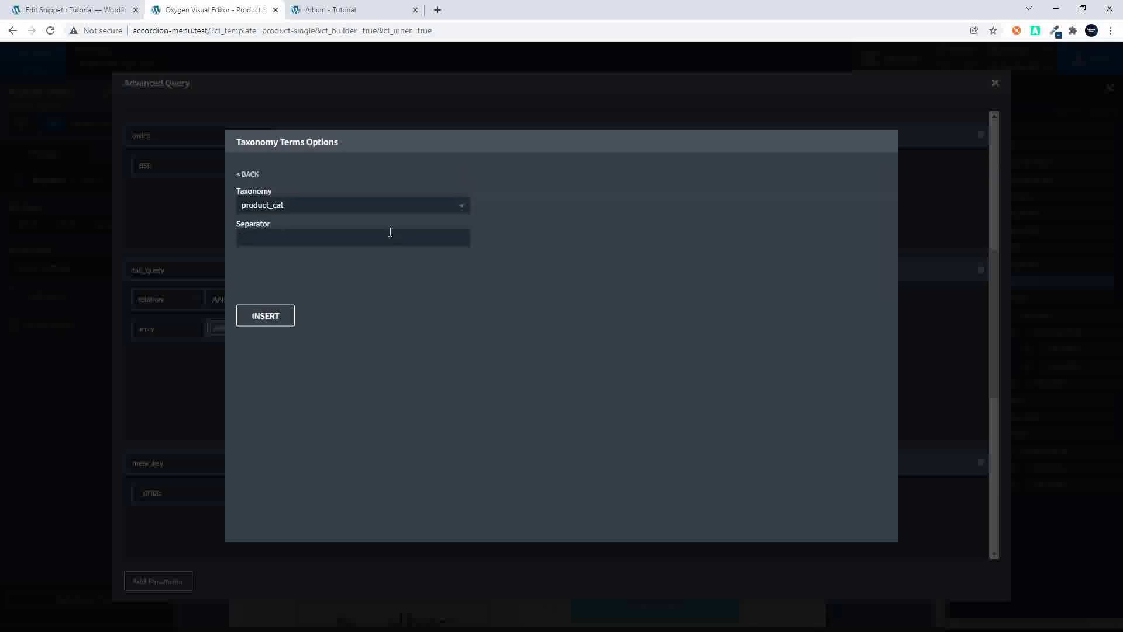
click(265, 316)
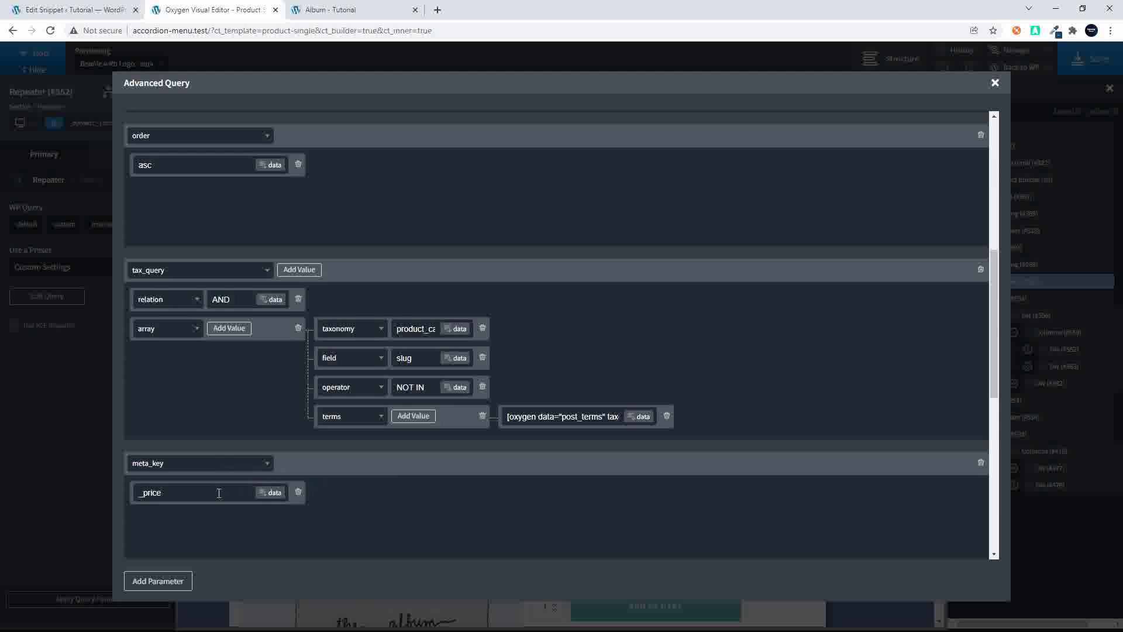
Step: Set the orderby parameter of the Cheap as Chips query to meta_value_num
scroll(218, 492, up, 2)
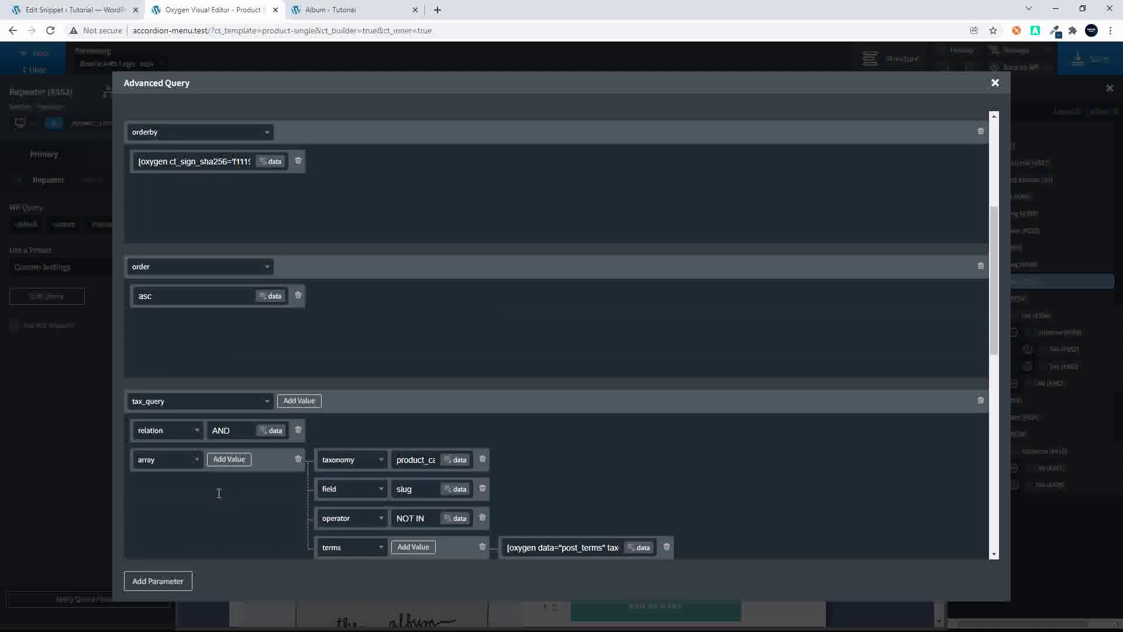
triple_click(236, 165)
text(meta_value_num)
Step: Review the meta_key, no_found_rows and meta_query parameters of the Cheap as Chips query, and delete its post__not_in parameter
scroll(260, 210, down, 4)
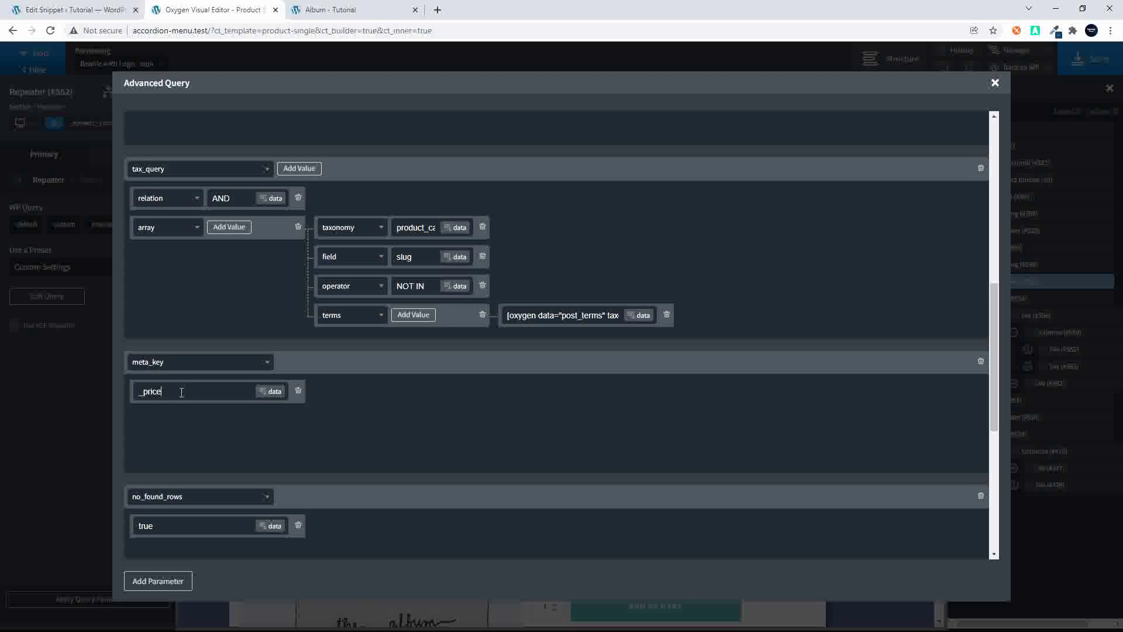
scroll(181, 392, down, 2)
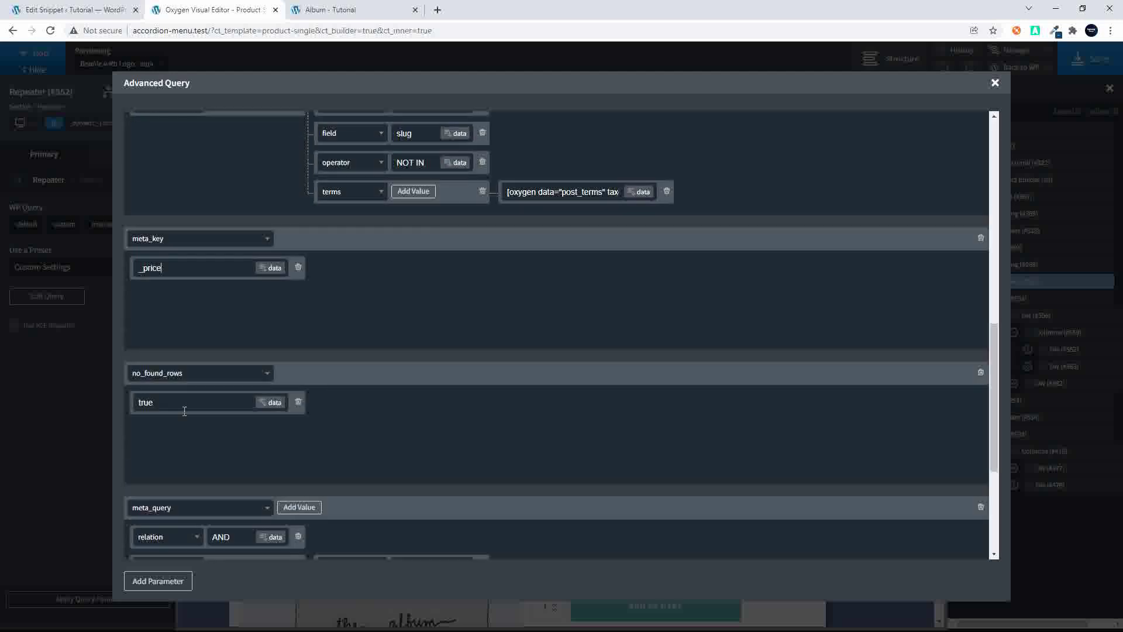
scroll(197, 455, down, 3)
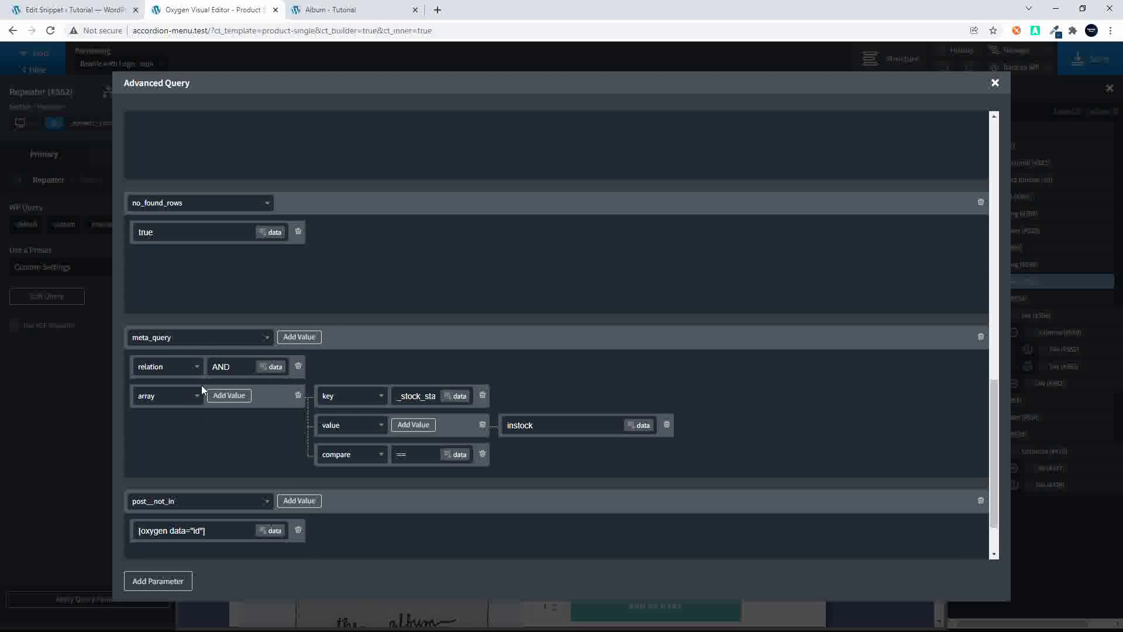
drag(404, 395, 313, 407)
click(413, 457)
scroll(546, 429, down, 1)
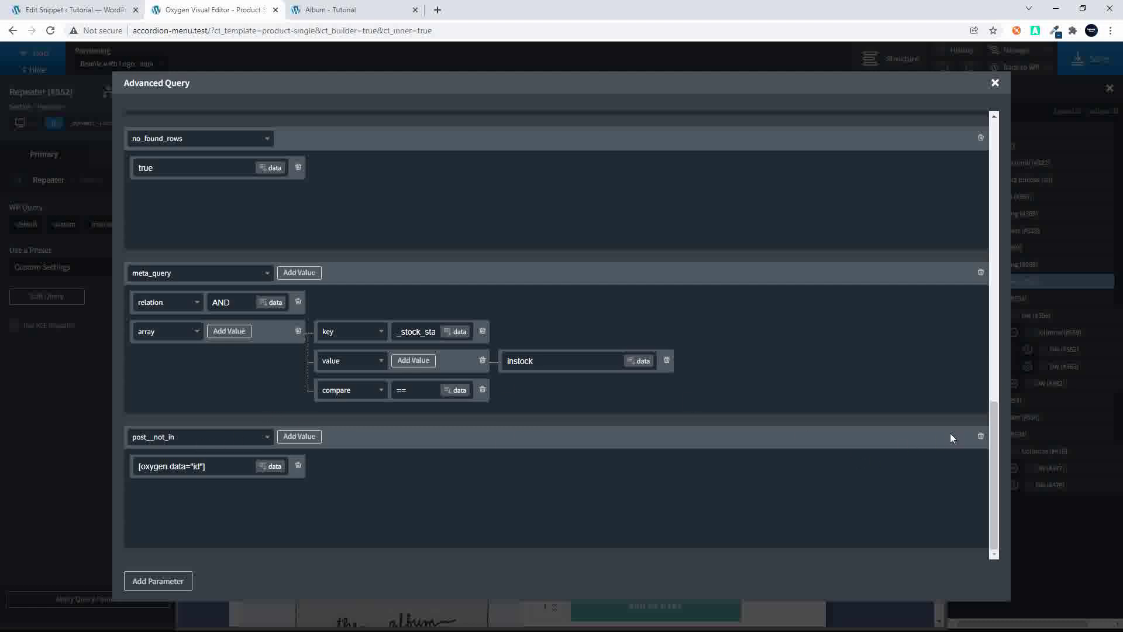
click(981, 437)
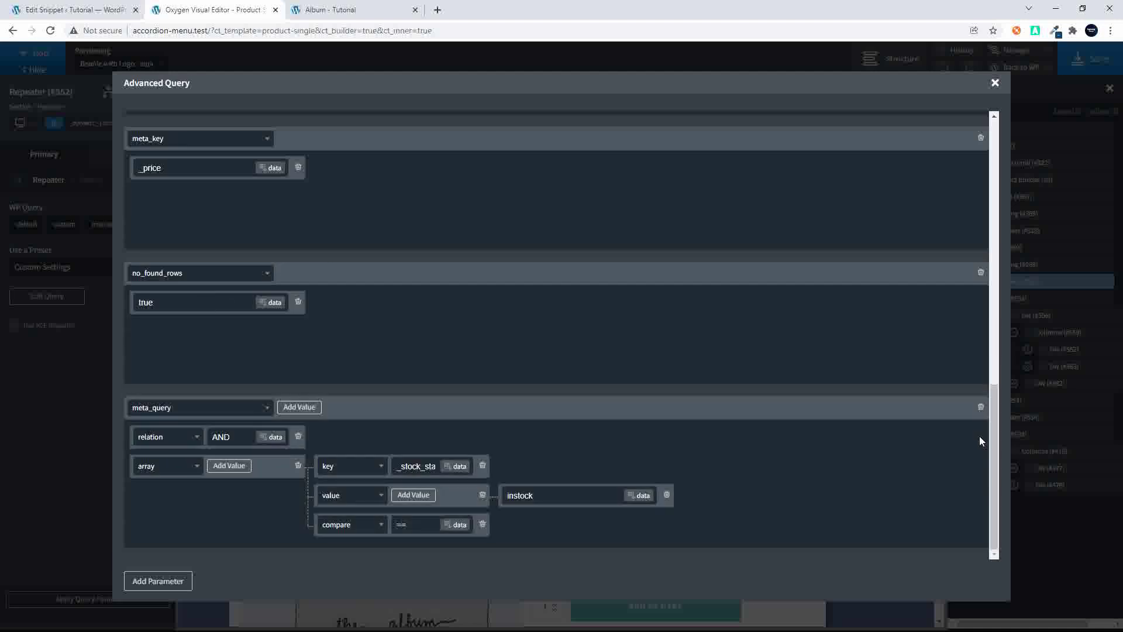
Step: Save the Cheap as Chips query changes and check the product sections on the reloaded Album product page
click(995, 82)
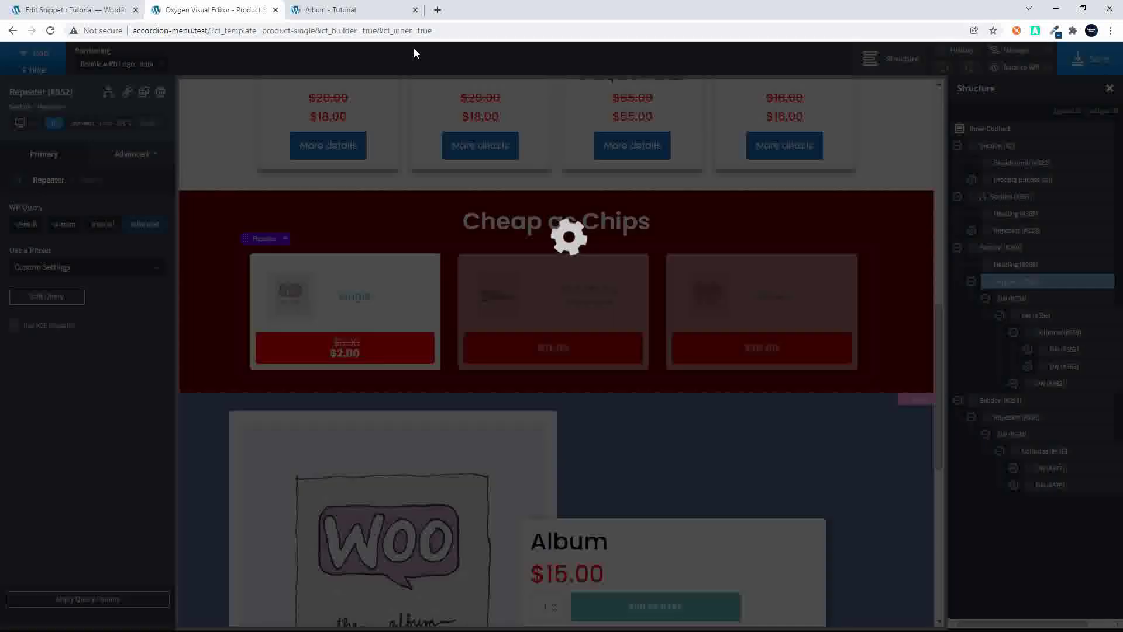
click(326, 7)
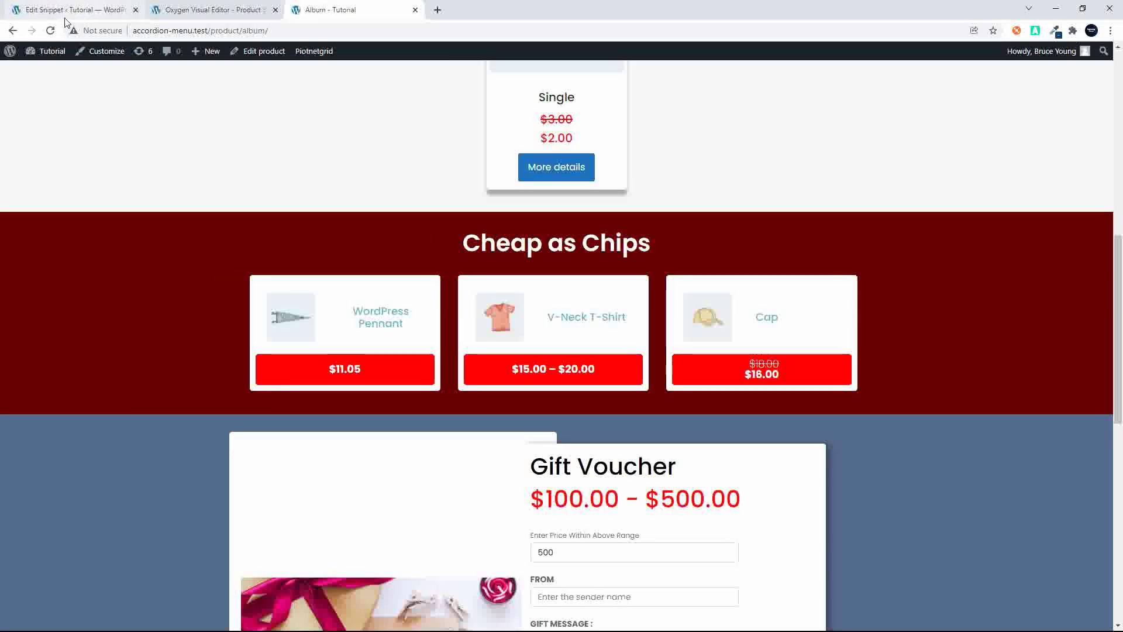
click(50, 30)
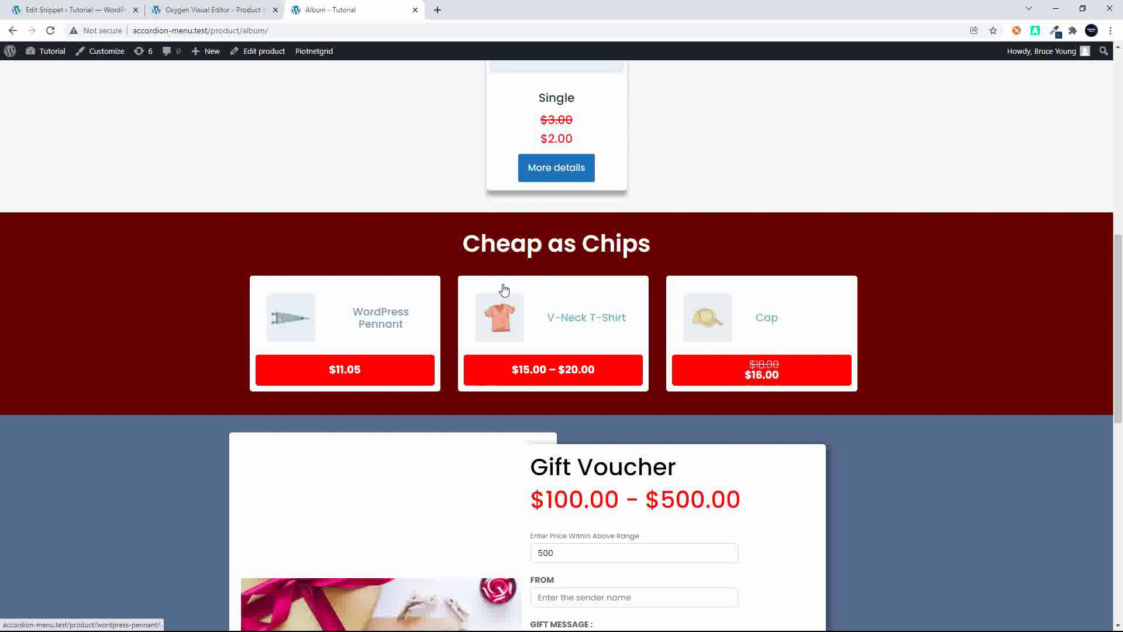
scroll(585, 312, up, 4)
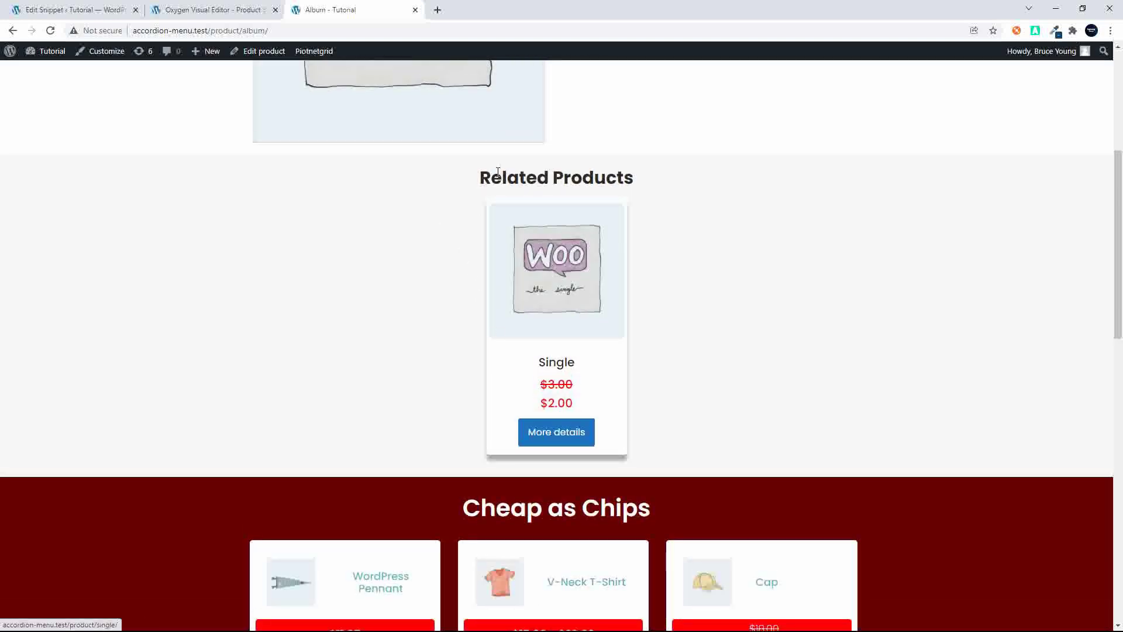
scroll(544, 325, down, 4)
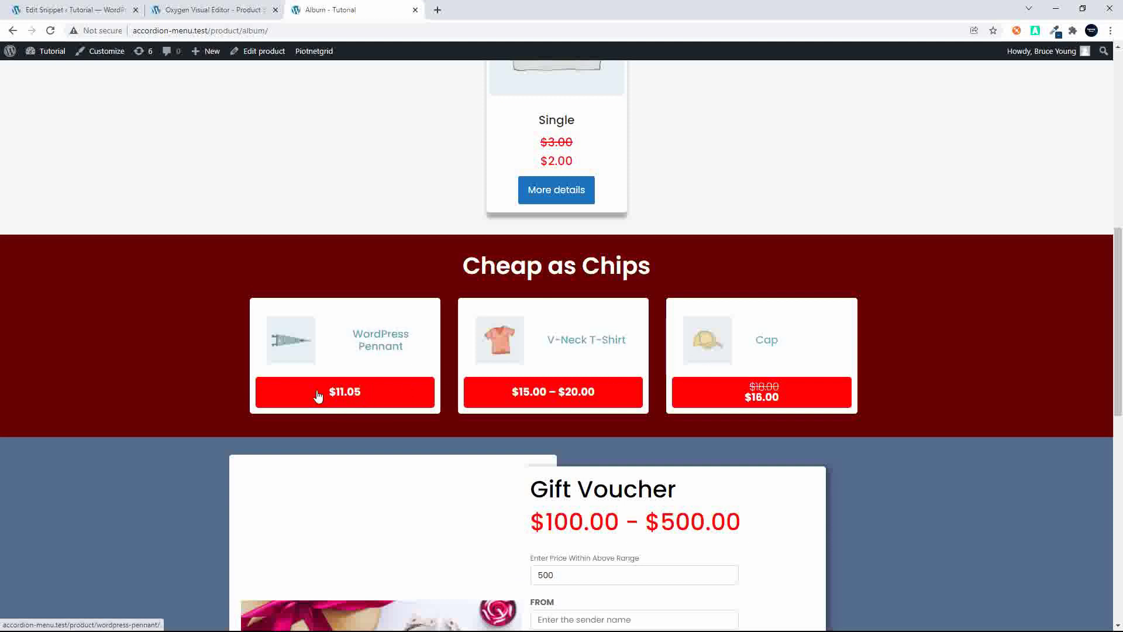
scroll(641, 375, down, 2)
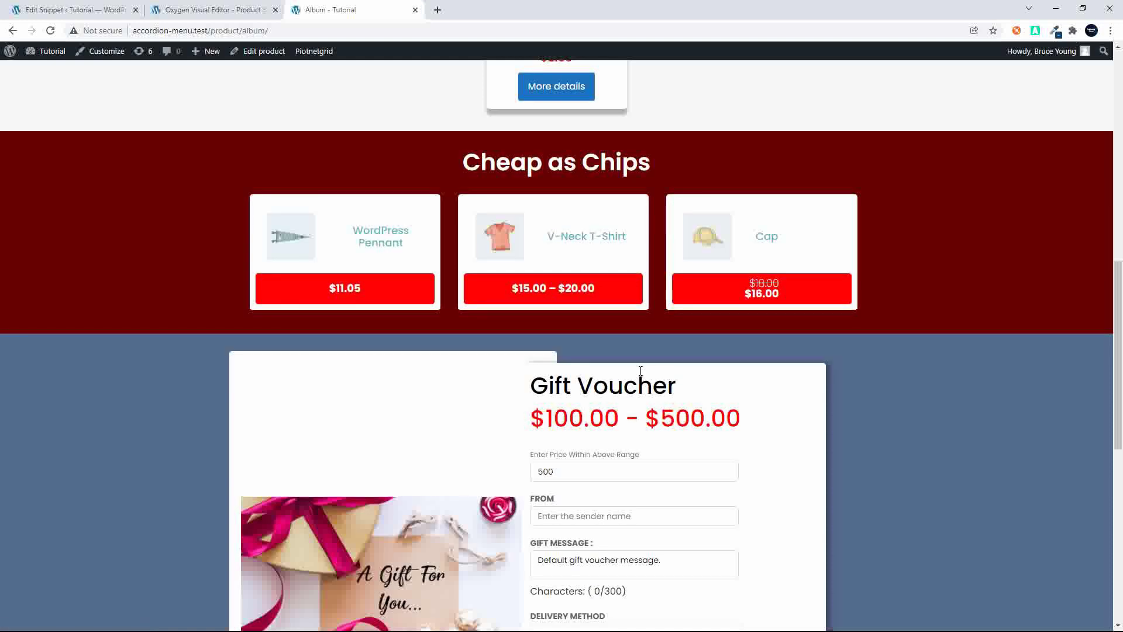
scroll(640, 371, down, 3)
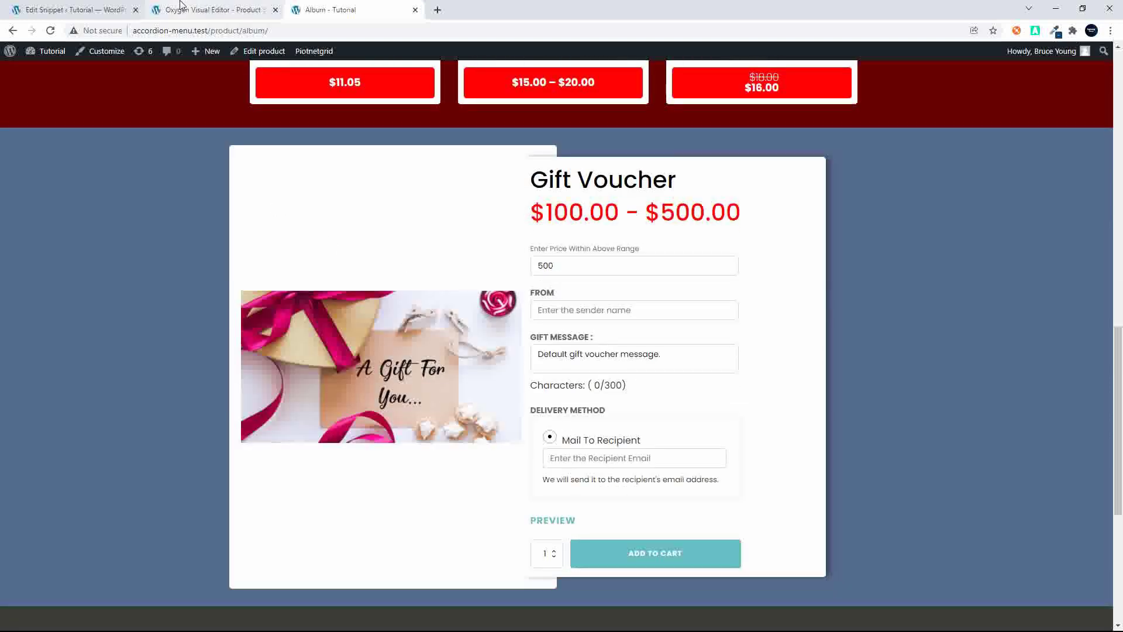
Step: In the advanced query of the Gift Voucher section's repeater, replace the post_type value with the Post Type dynamic data
click(181, 9)
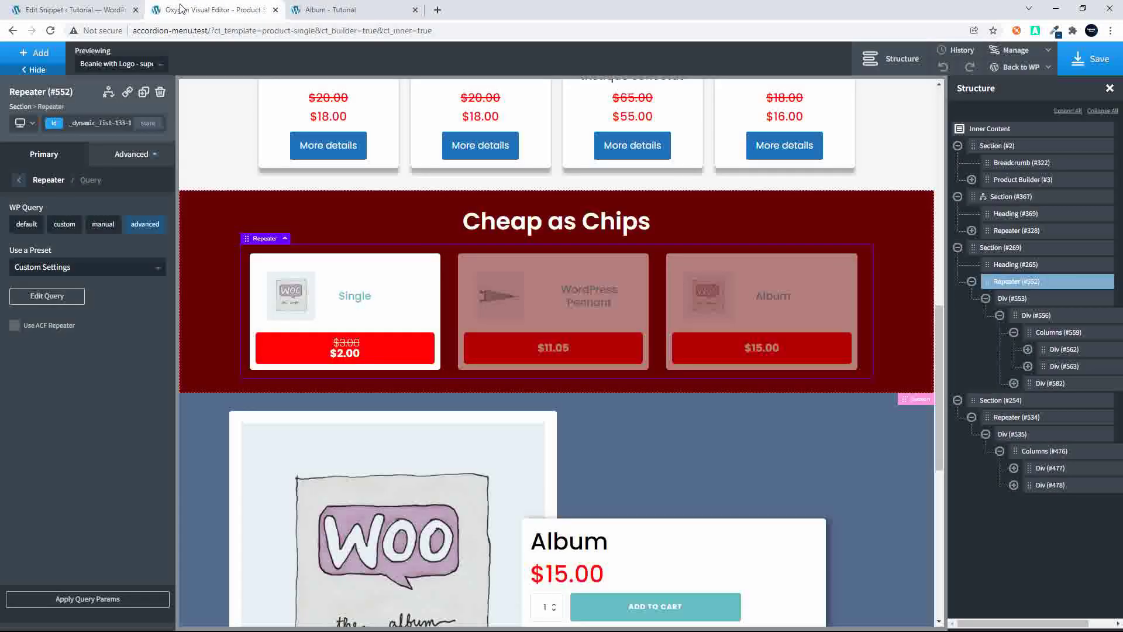
click(202, 436)
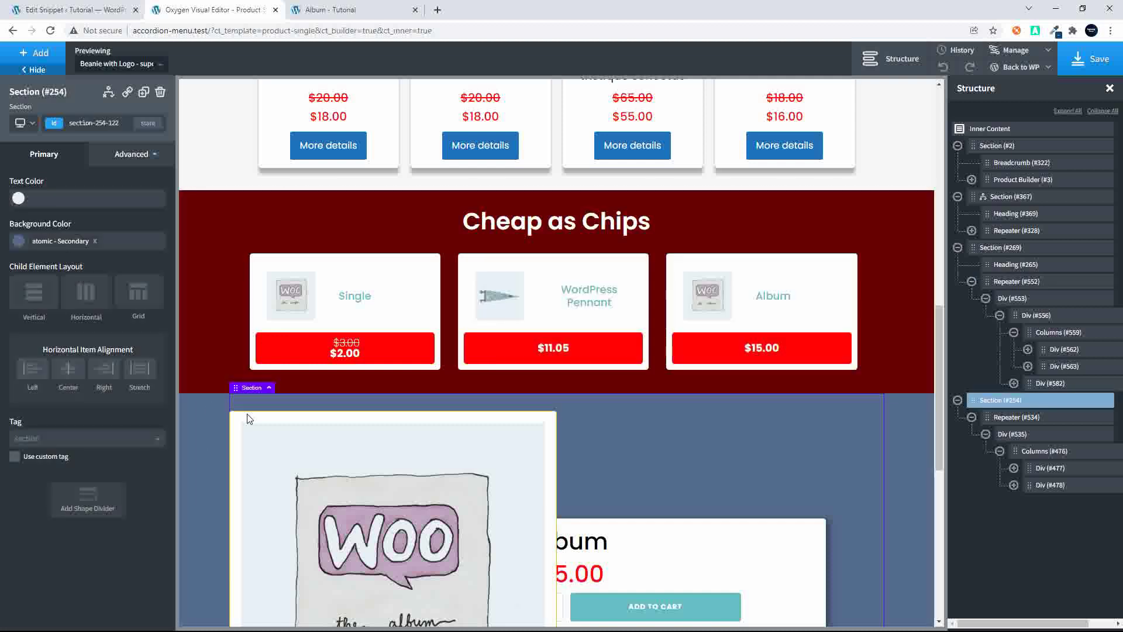
click(997, 417)
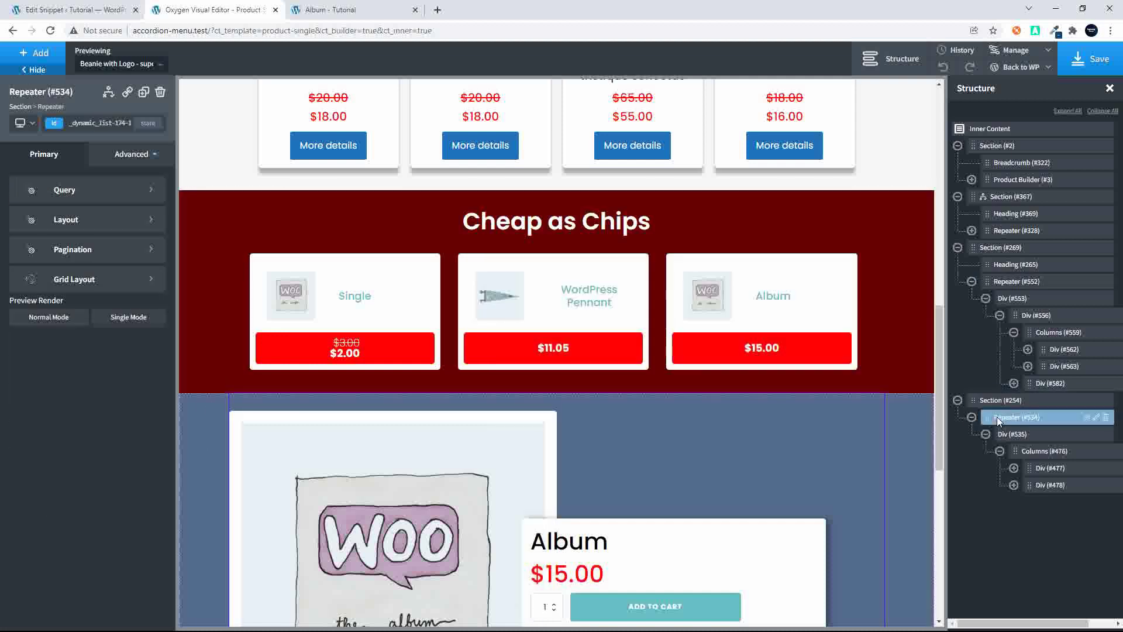
click(131, 193)
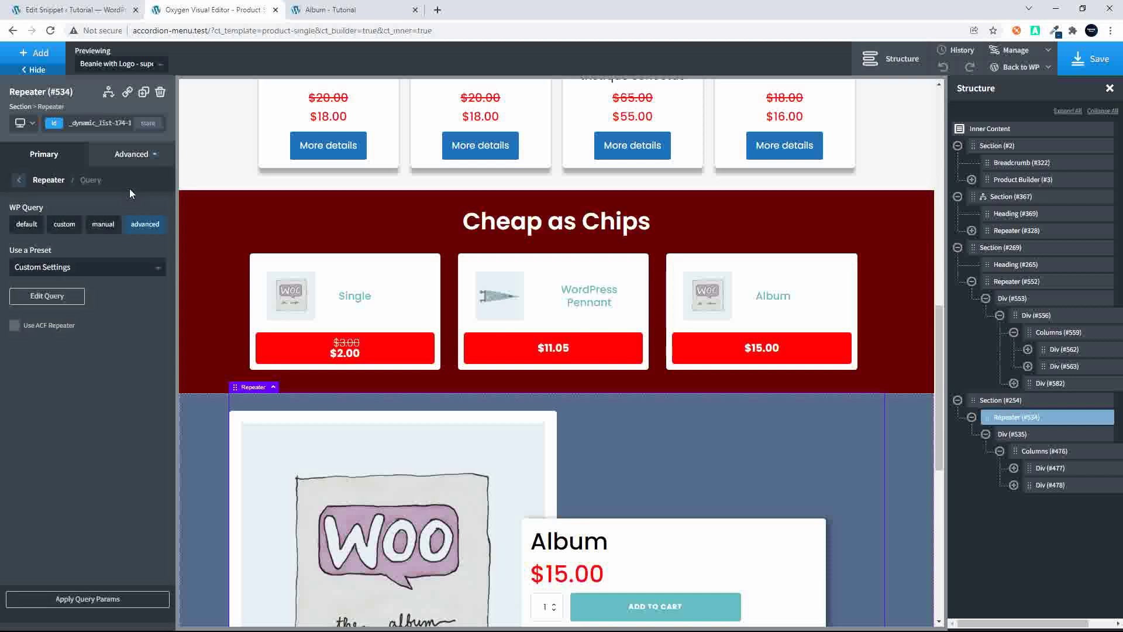
click(55, 305)
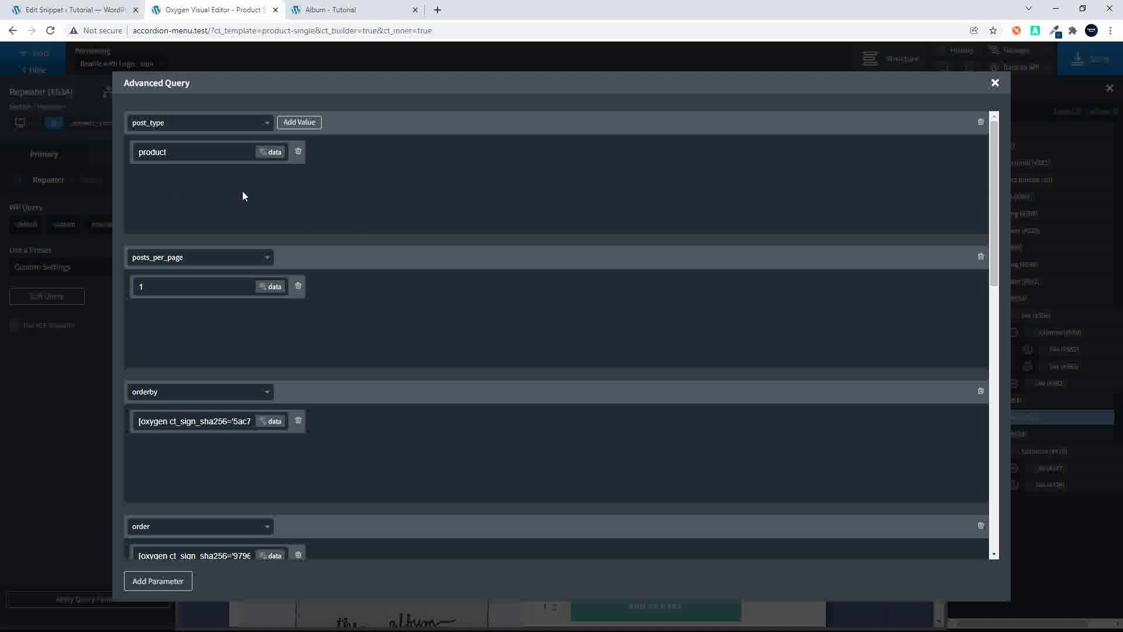
drag(186, 151, 118, 151)
key(BackSpace)
click(272, 155)
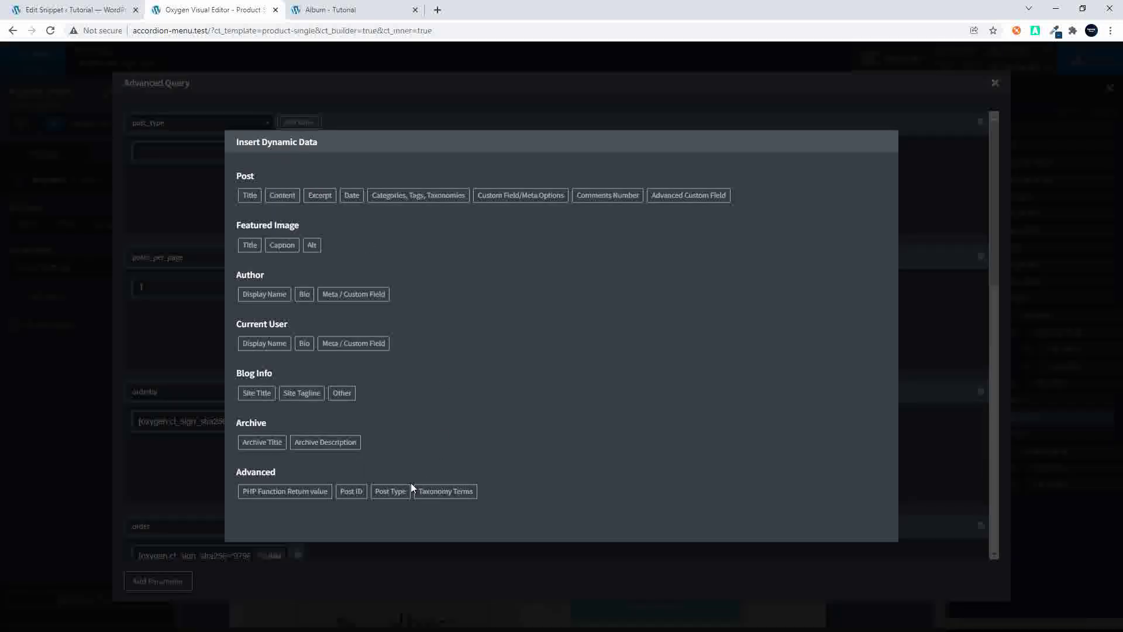
click(390, 492)
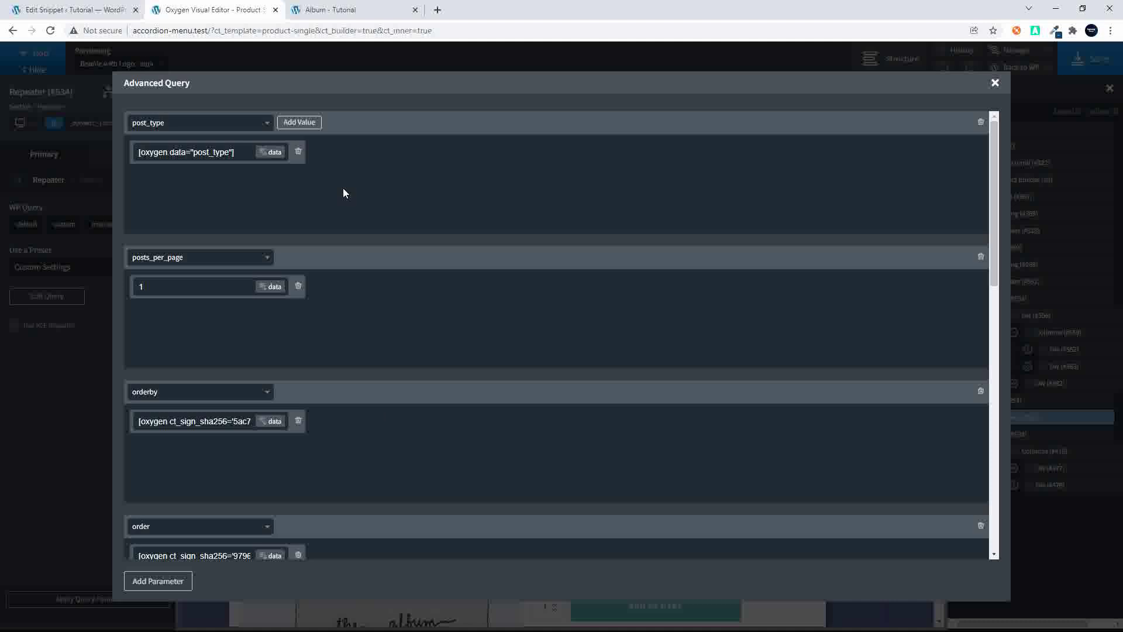
Step: Set the Gift Voucher query's orderby parameter to title and its order parameter to asc
scroll(344, 193, down, 3)
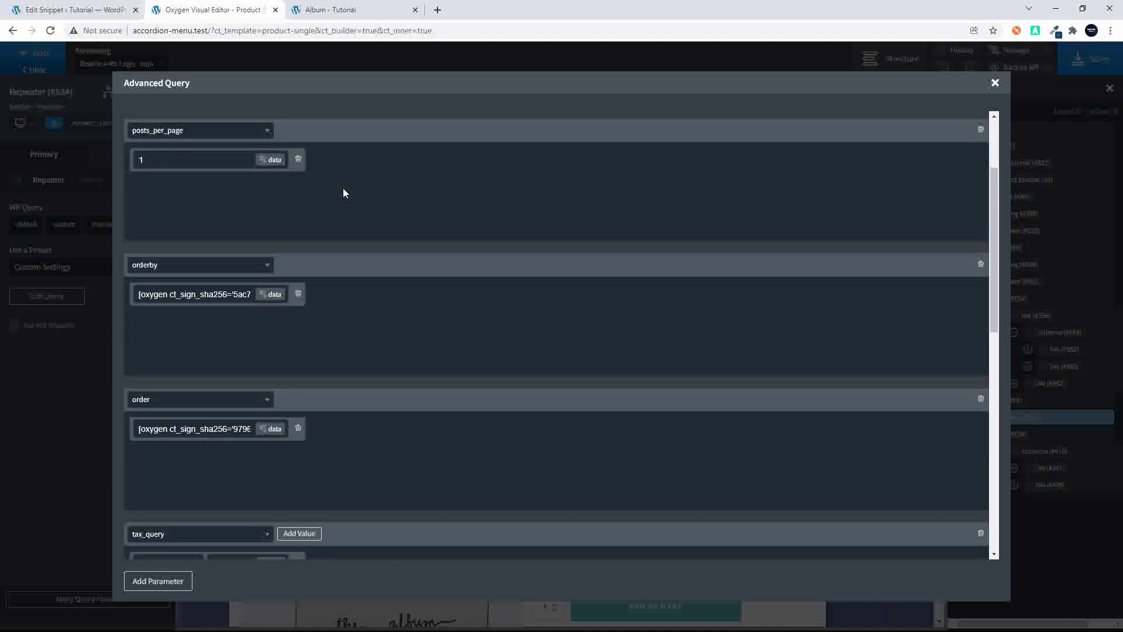
click(182, 168)
scroll(211, 214, down, 2)
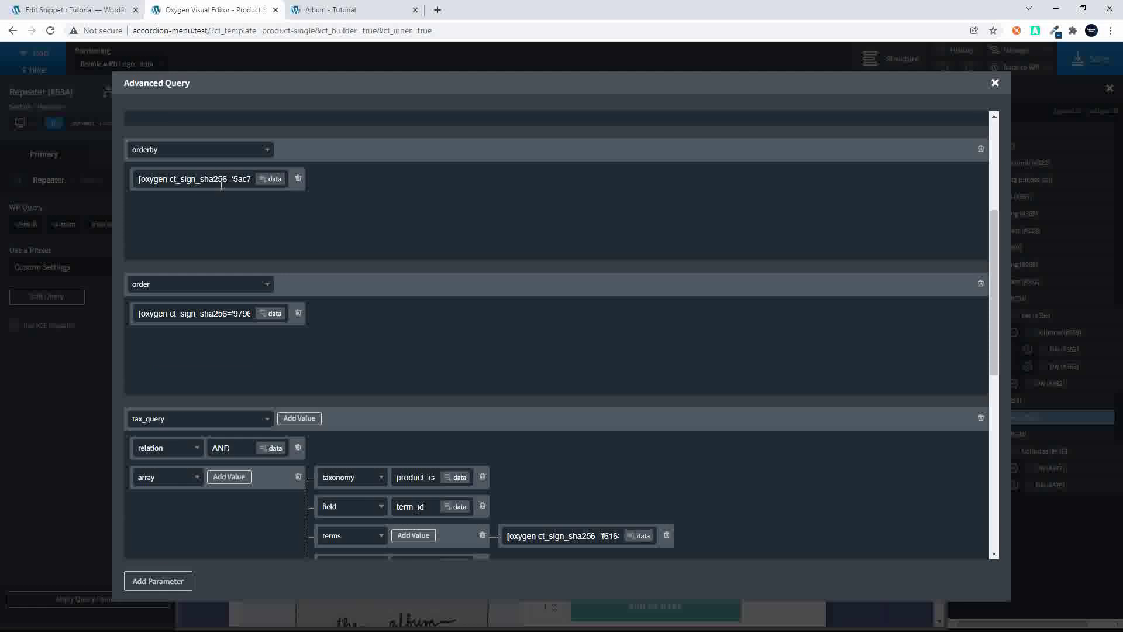
triple_click(221, 185)
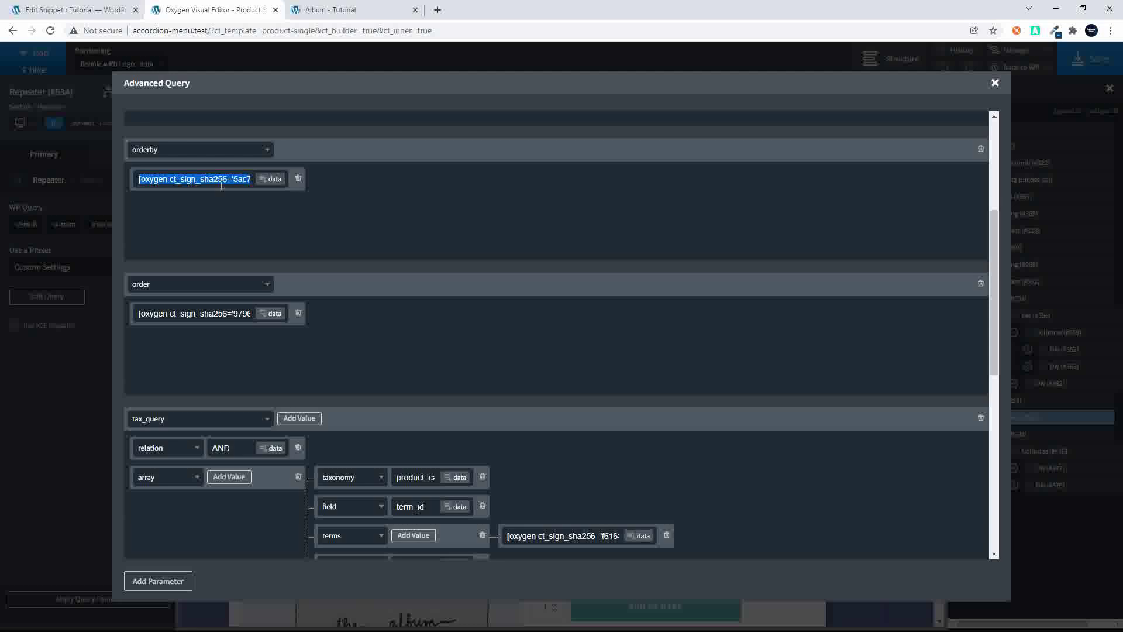
text(title)
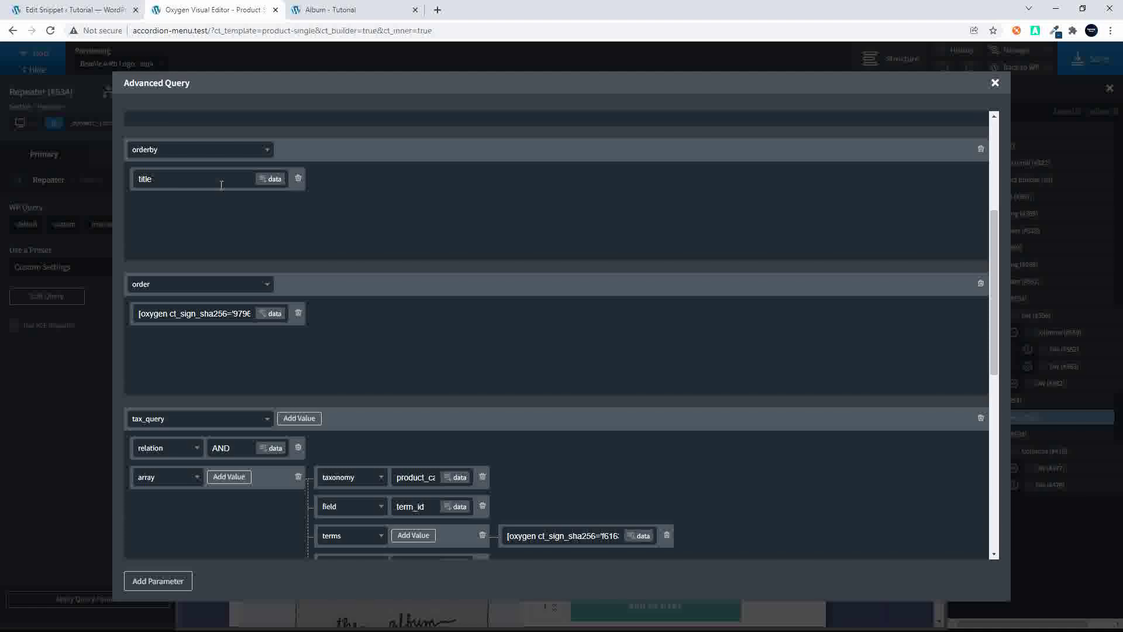
triple_click(186, 316)
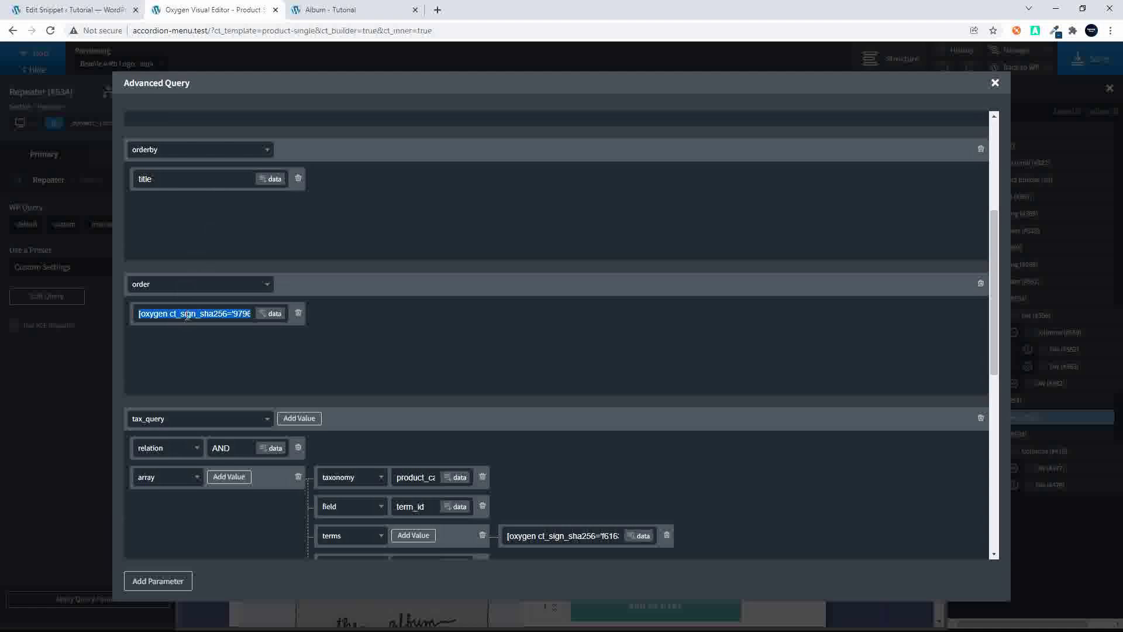
text(asc)
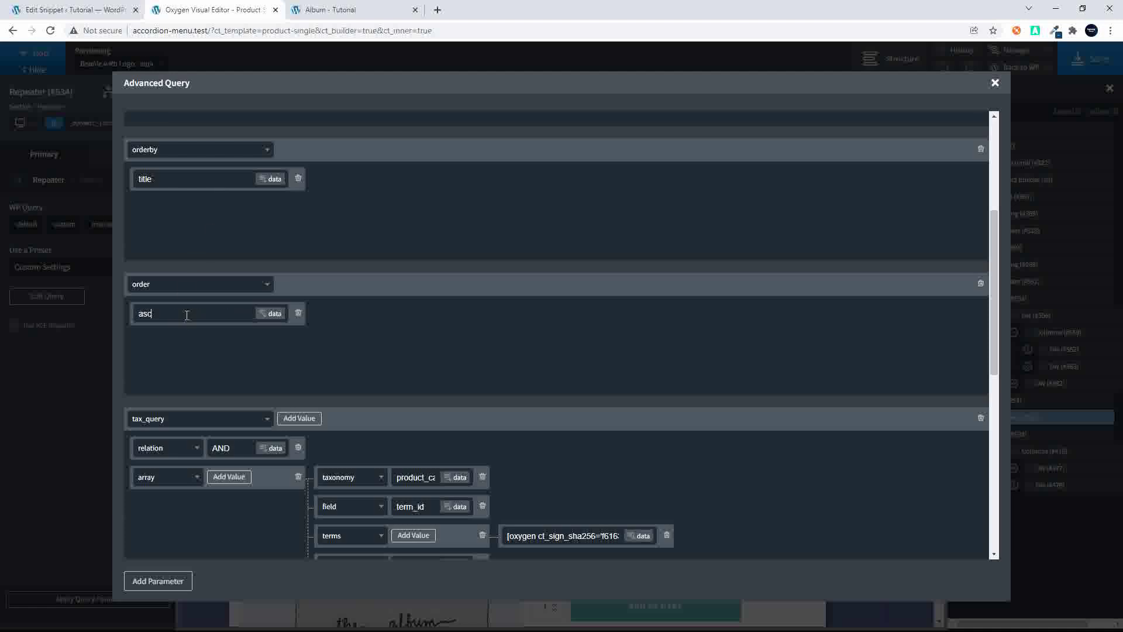
Step: Review the tax_query, no_found_rows, meta_query and post__not_in parameters of the Gift Voucher query
scroll(186, 316, down, 3)
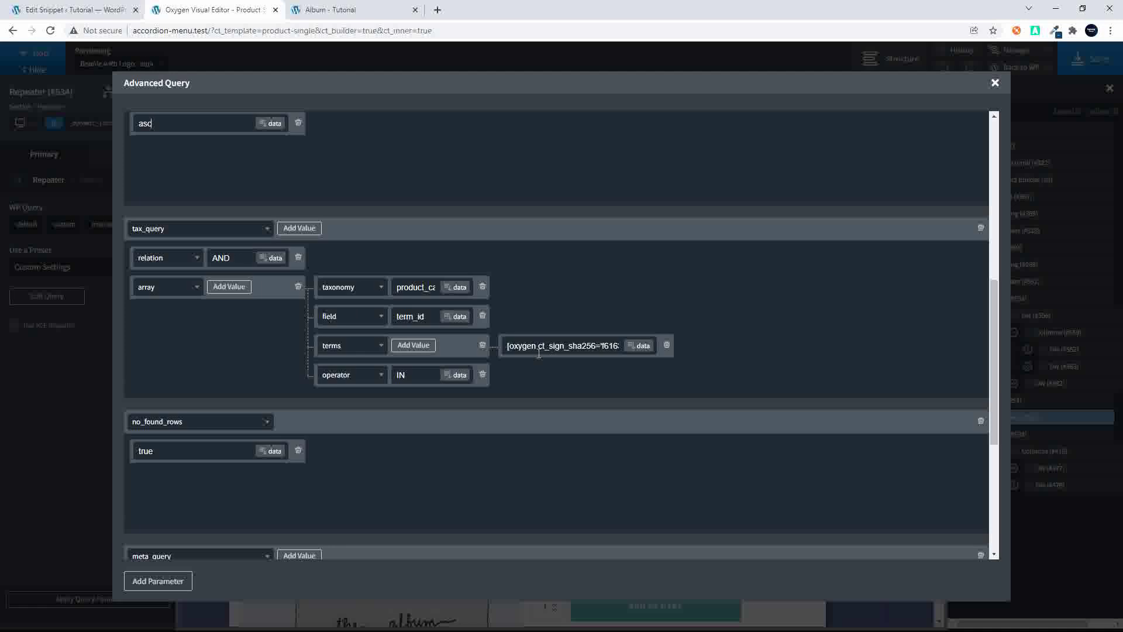
click(427, 315)
click(359, 323)
click(358, 322)
double_click(416, 318)
scroll(361, 443, down, 5)
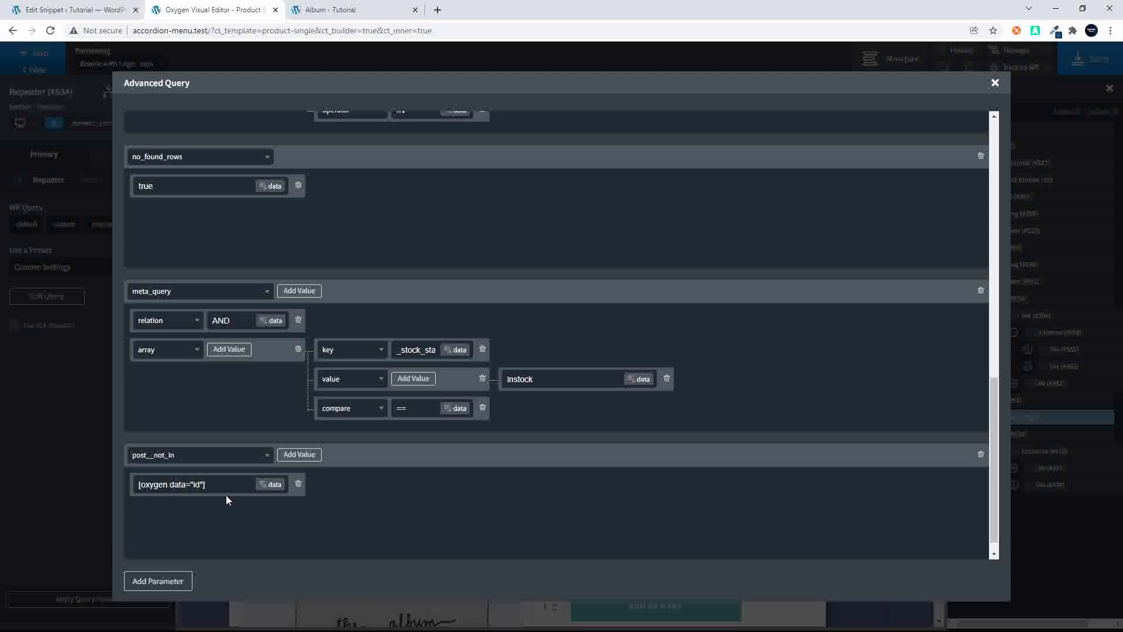
Step: Save the Gift Voucher query changes and check the sections down to the footer on the reloaded Album page
click(995, 84)
click(1079, 58)
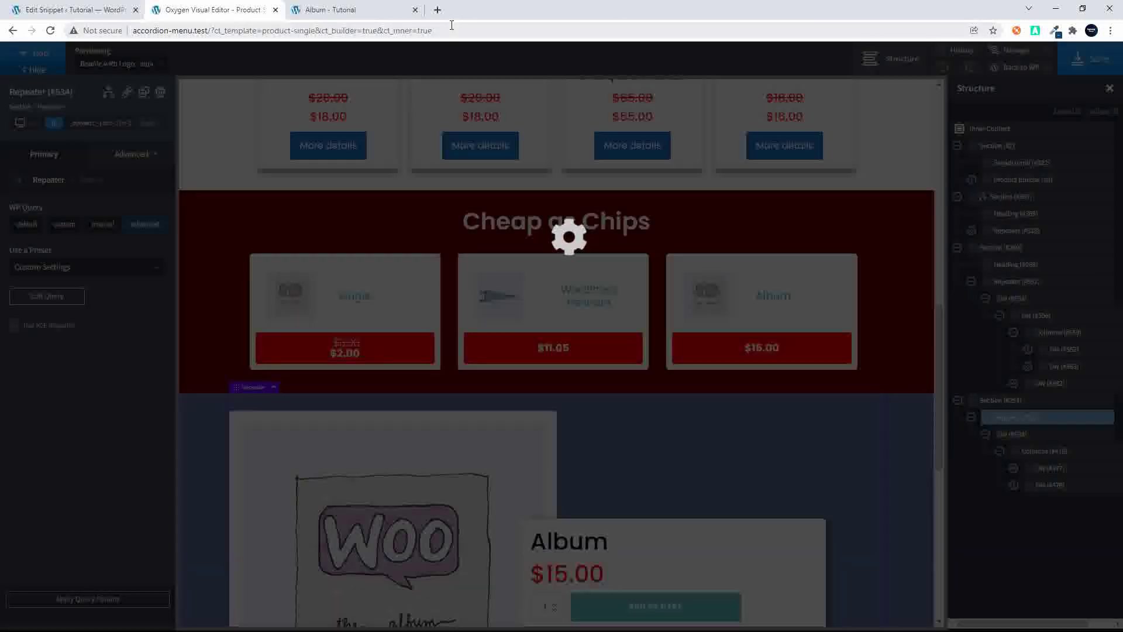
click(329, 10)
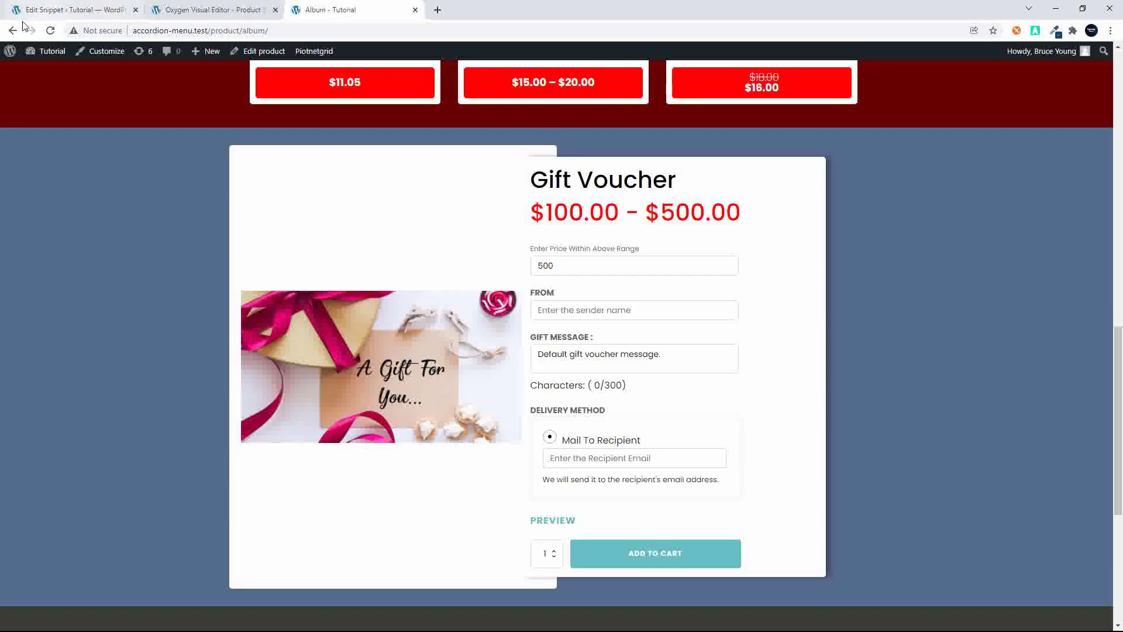
click(50, 31)
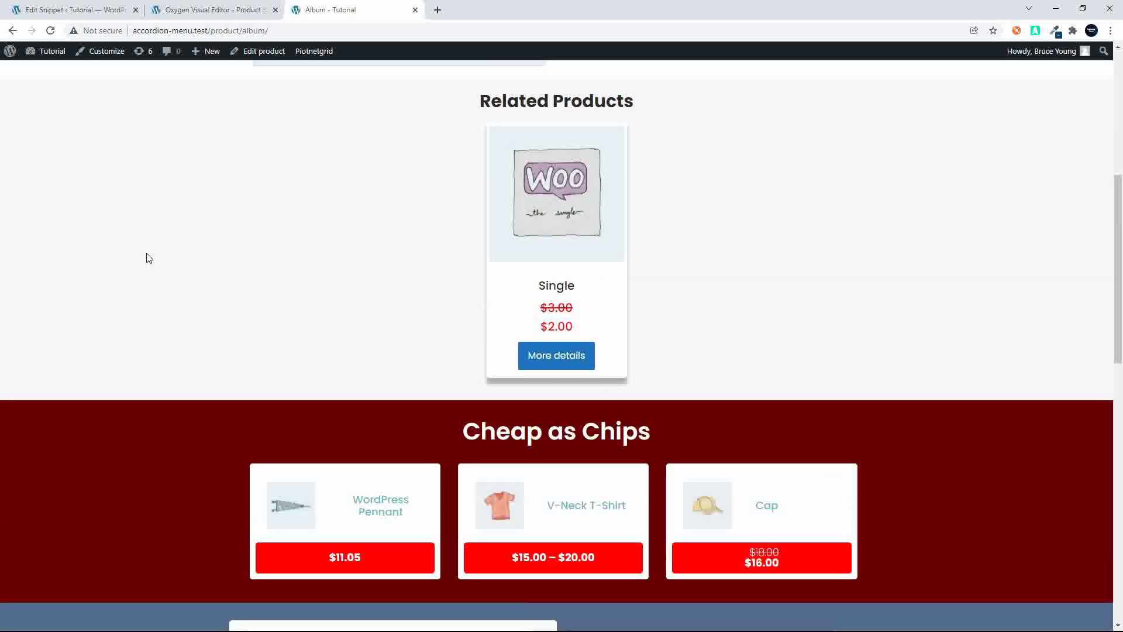
scroll(147, 258, up, 6)
scroll(147, 257, down, 15)
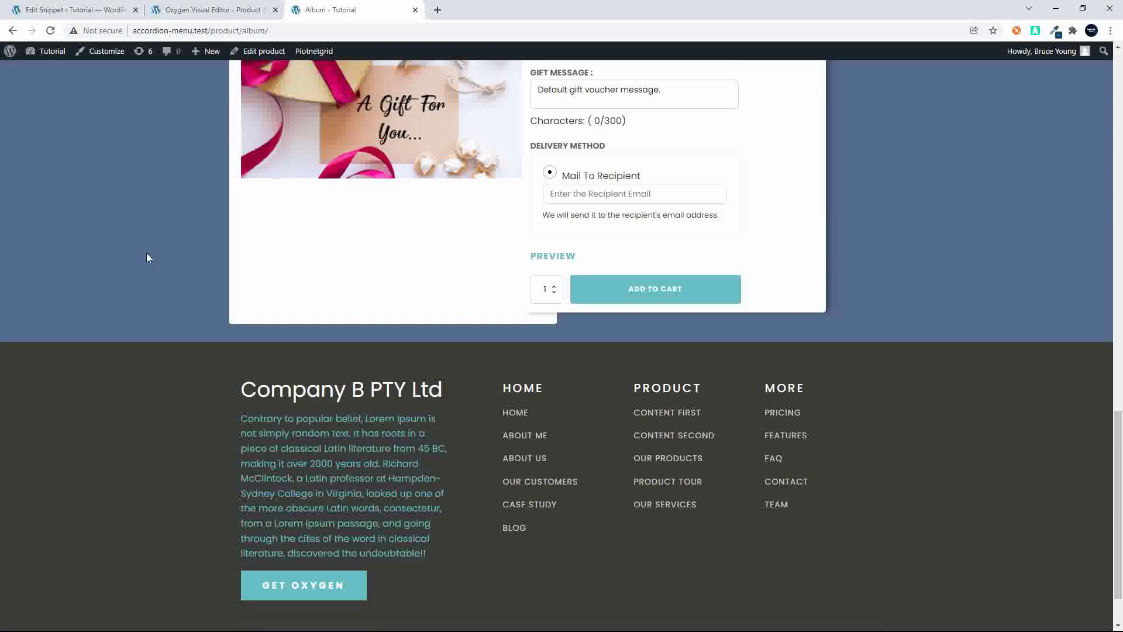
scroll(147, 258, up, 5)
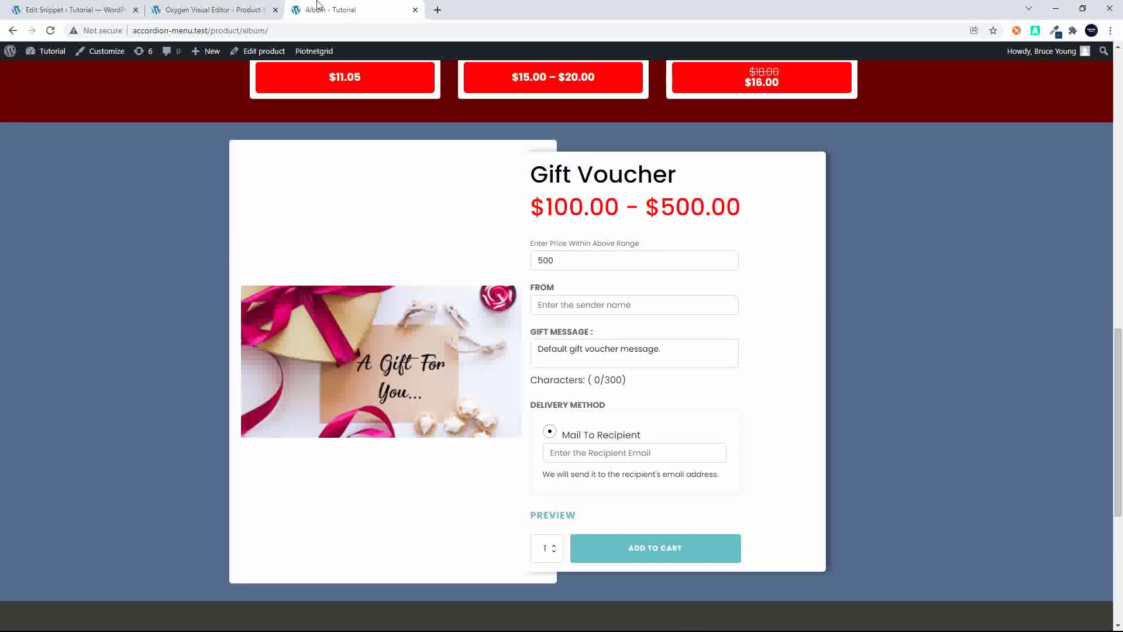
Step: Open the Home Page Settings admin page in a new browser tab and examine its slider, product list, featured and cheapest product options
click(229, 10)
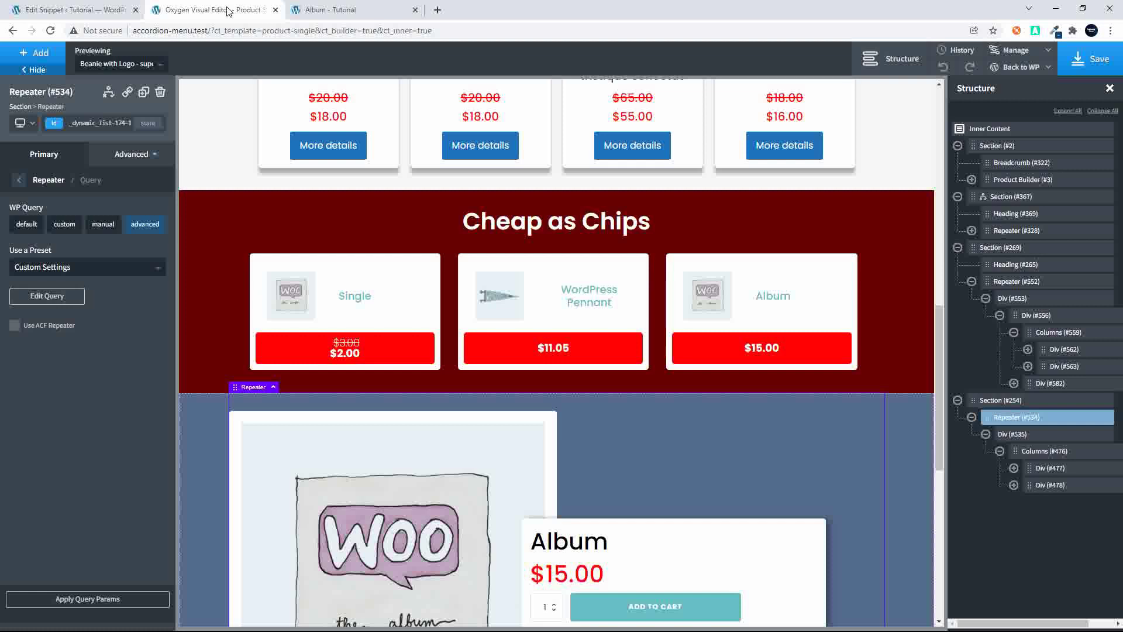
click(84, 8)
scroll(75, 370, down, 3)
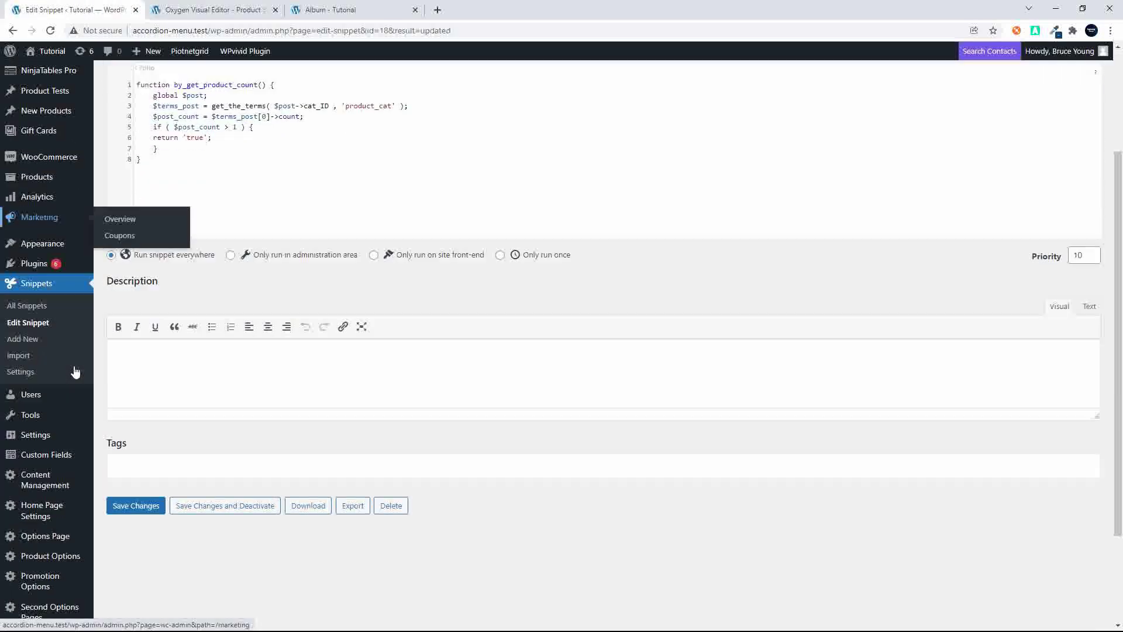
right_click(57, 479)
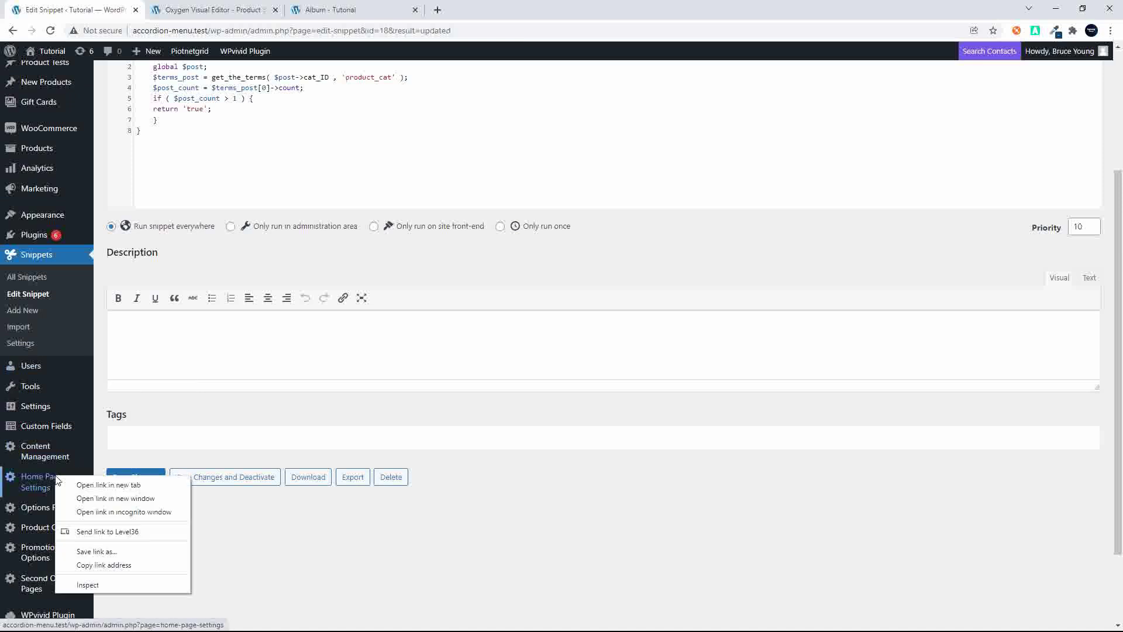
click(82, 485)
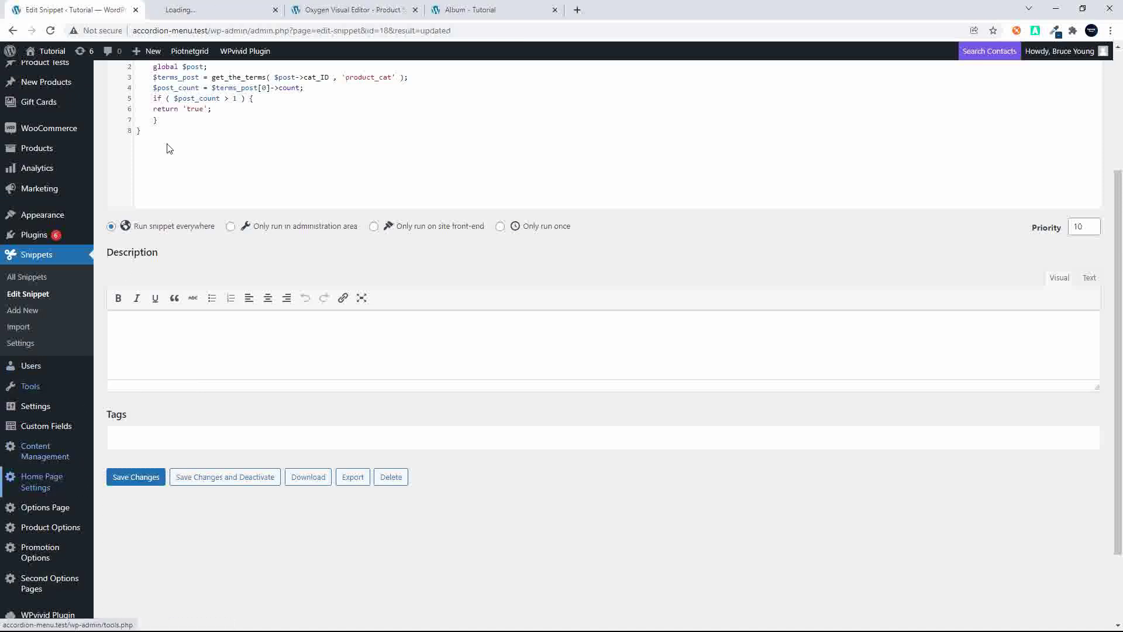
click(187, 11)
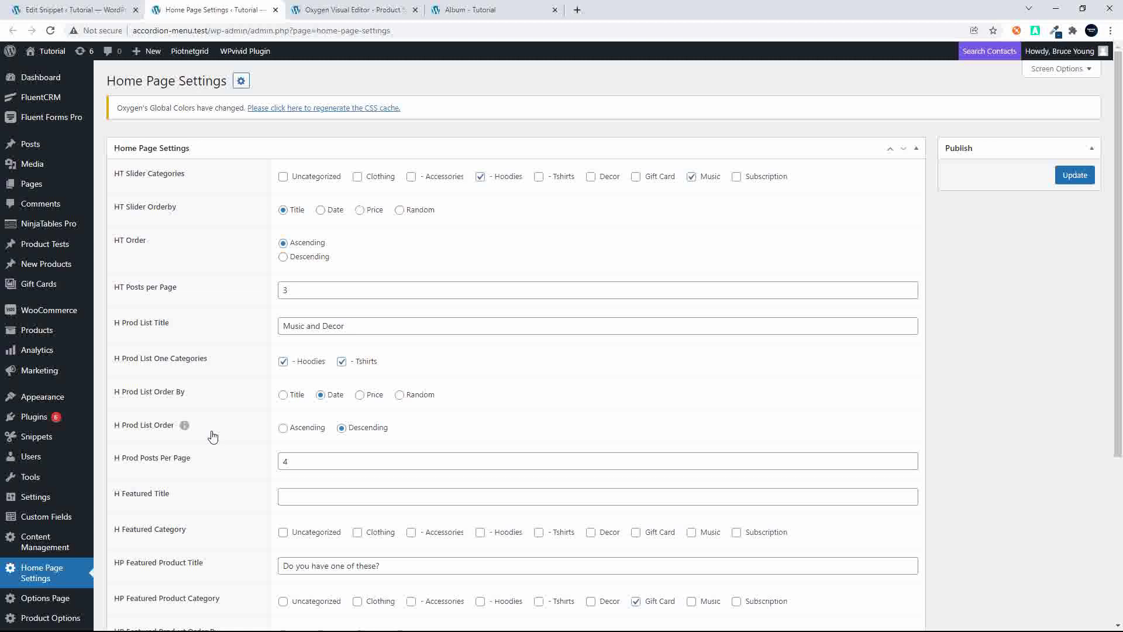
scroll(213, 436, down, 4)
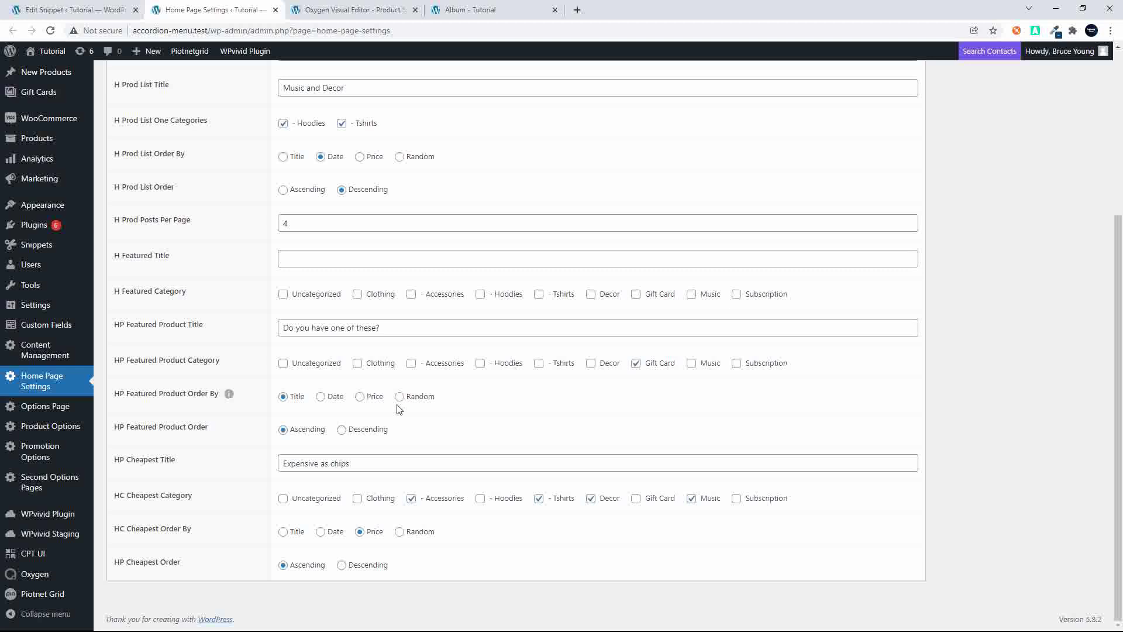
scroll(398, 408, up, 3)
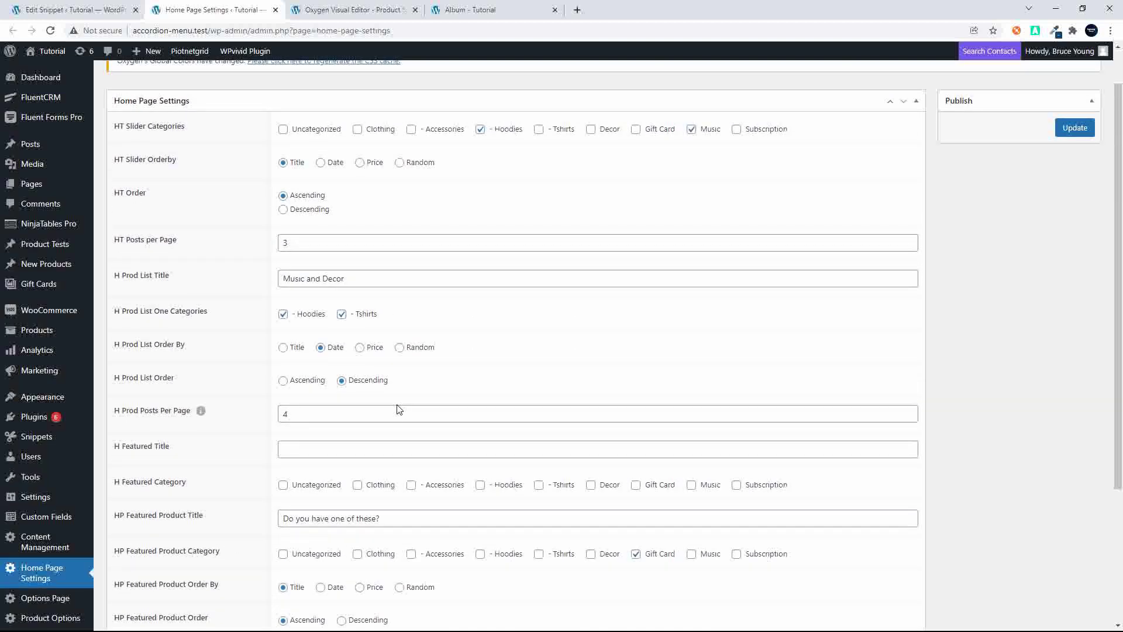
scroll(397, 408, down, 2)
scroll(398, 404, down, 2)
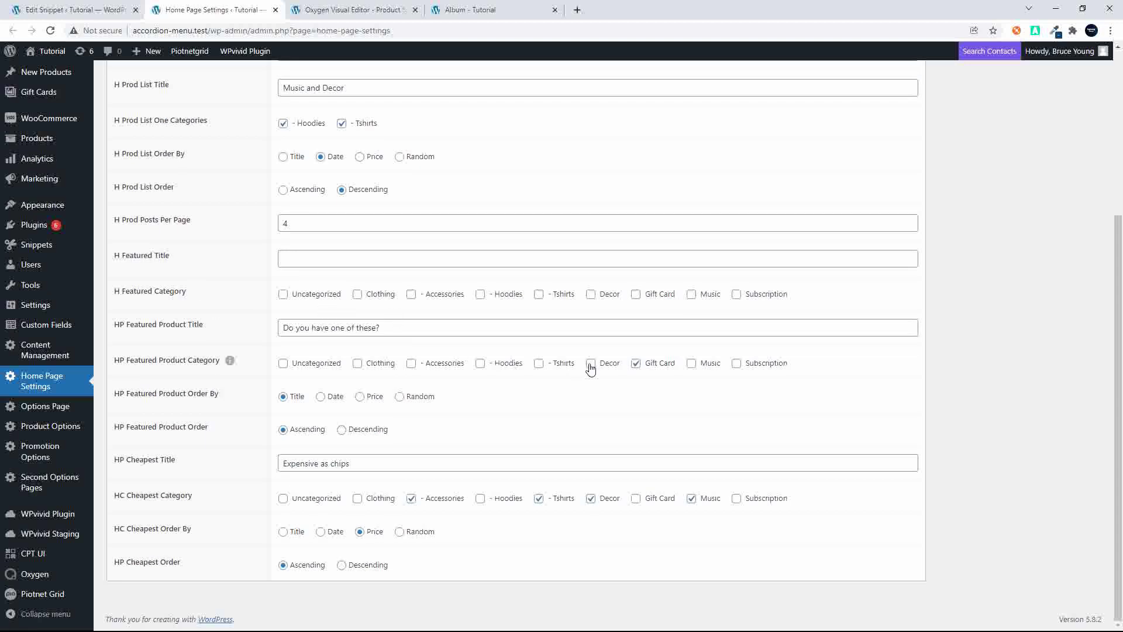
Step: Change the HP Featured Product Category from Gift Card to Music and update the Home Page Settings
click(636, 365)
scroll(1046, 256, up, 5)
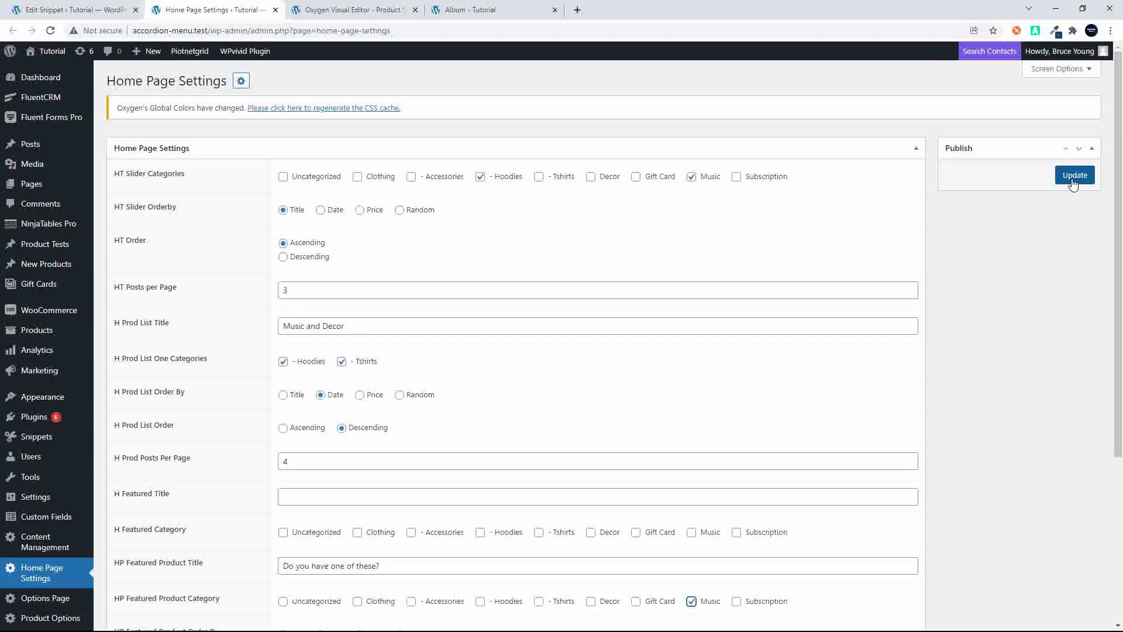
click(1073, 178)
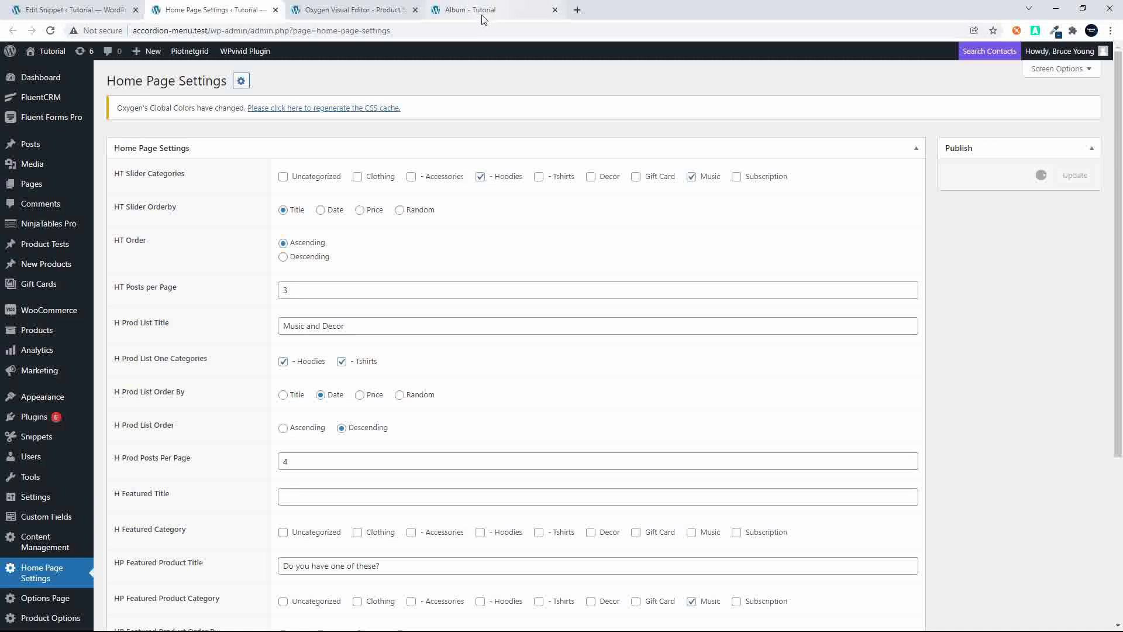
Step: Reload the Album product page and check the featured product section and the Cheap as Chips and Related Products sections above it
click(482, 20)
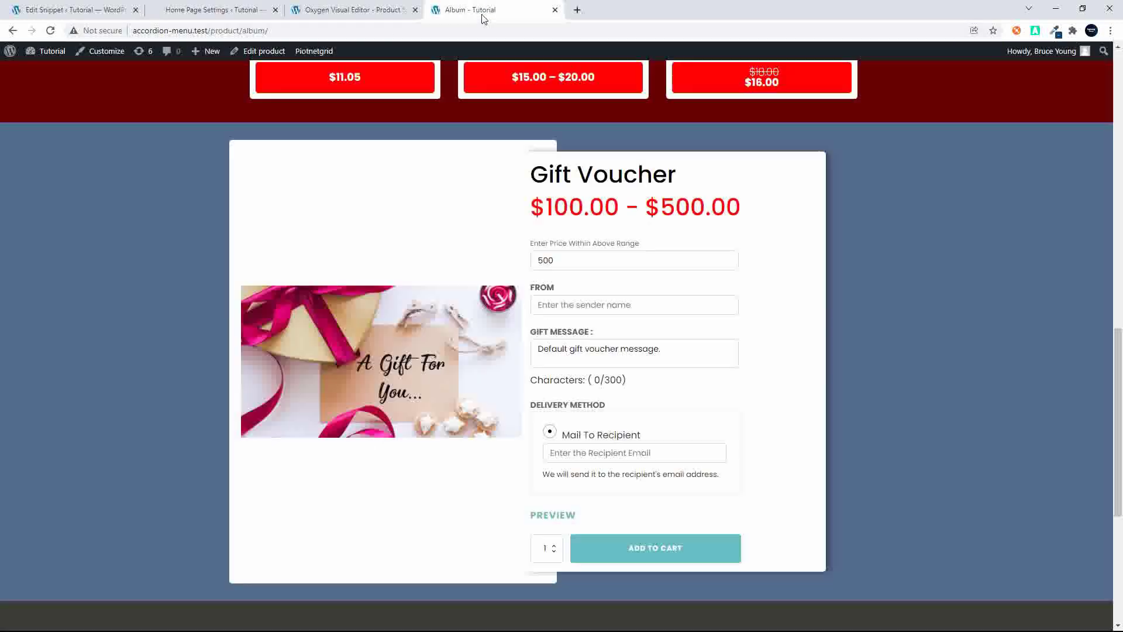
click(49, 31)
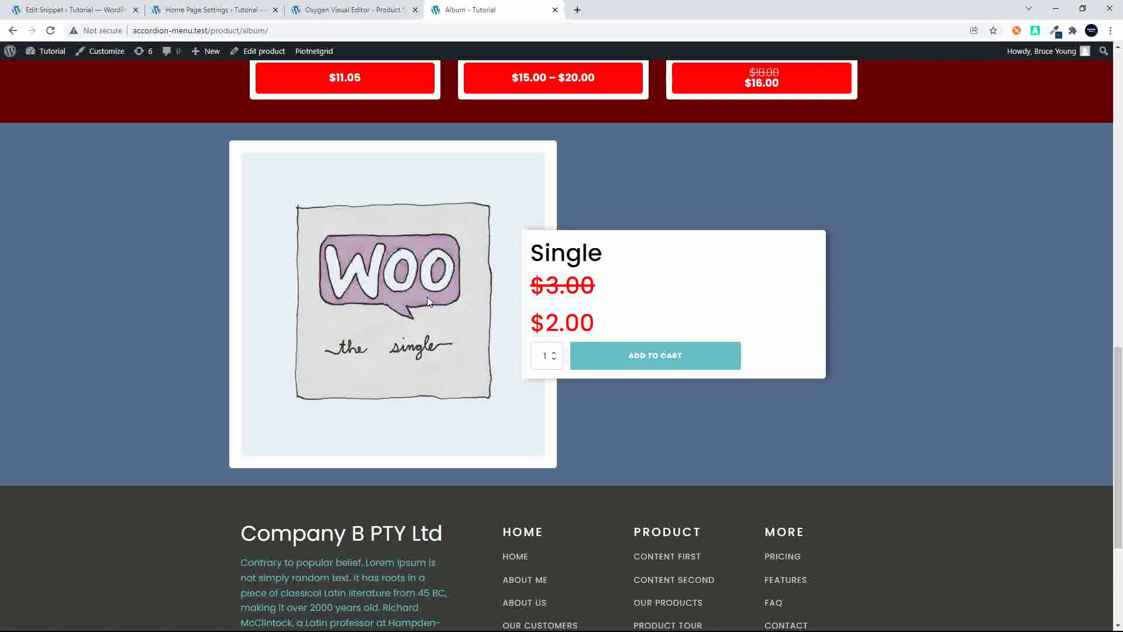
scroll(427, 297, up, 2)
scroll(427, 296, down, 3)
scroll(427, 300, up, 3)
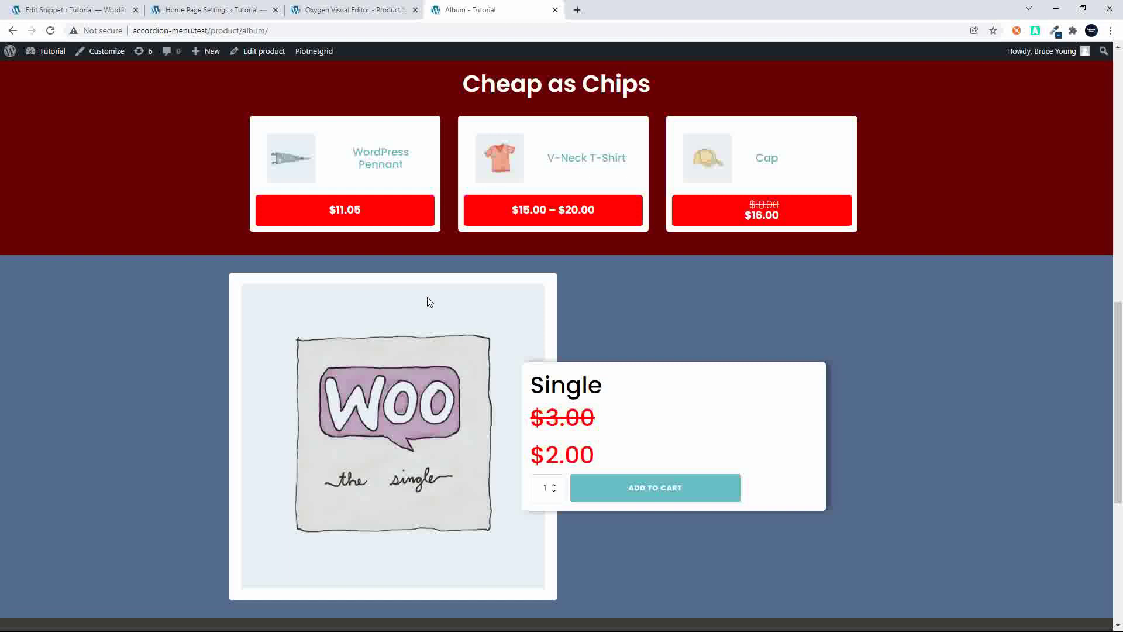
key(F5)
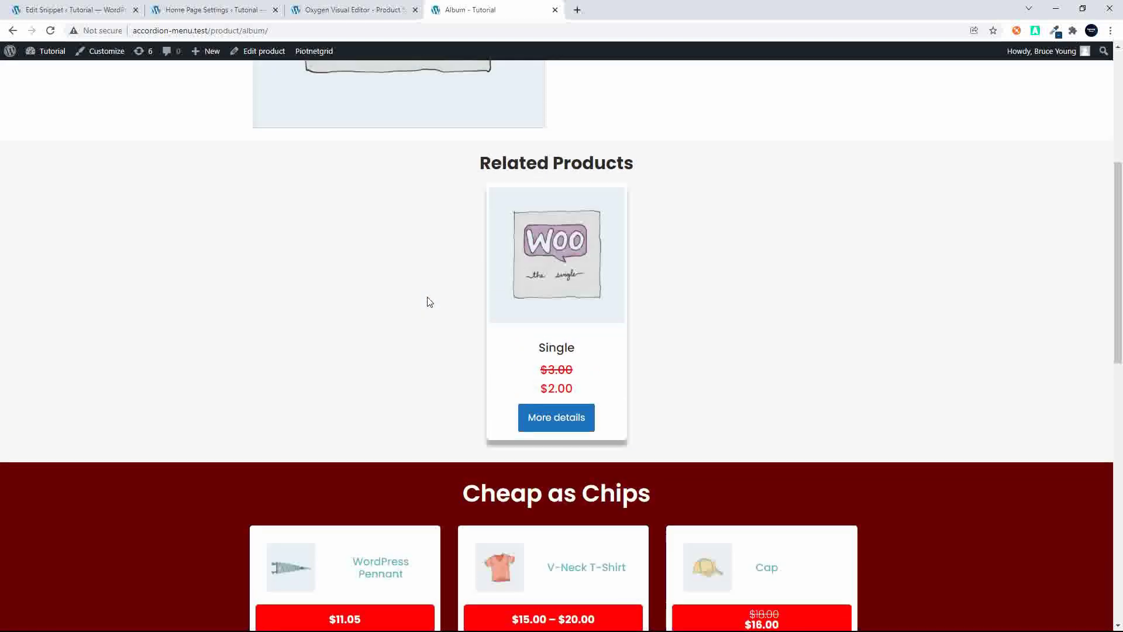
Step: Open the Single product from Related Products and examine the featured product section beneath Cheap as Chips
click(541, 286)
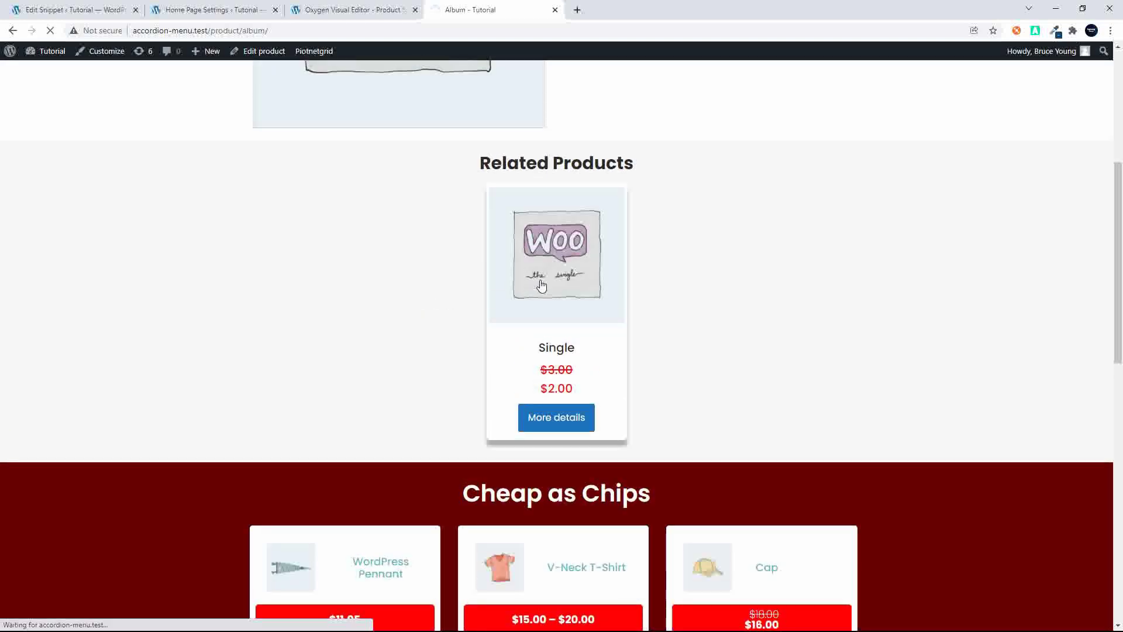
scroll(541, 285, down, 10)
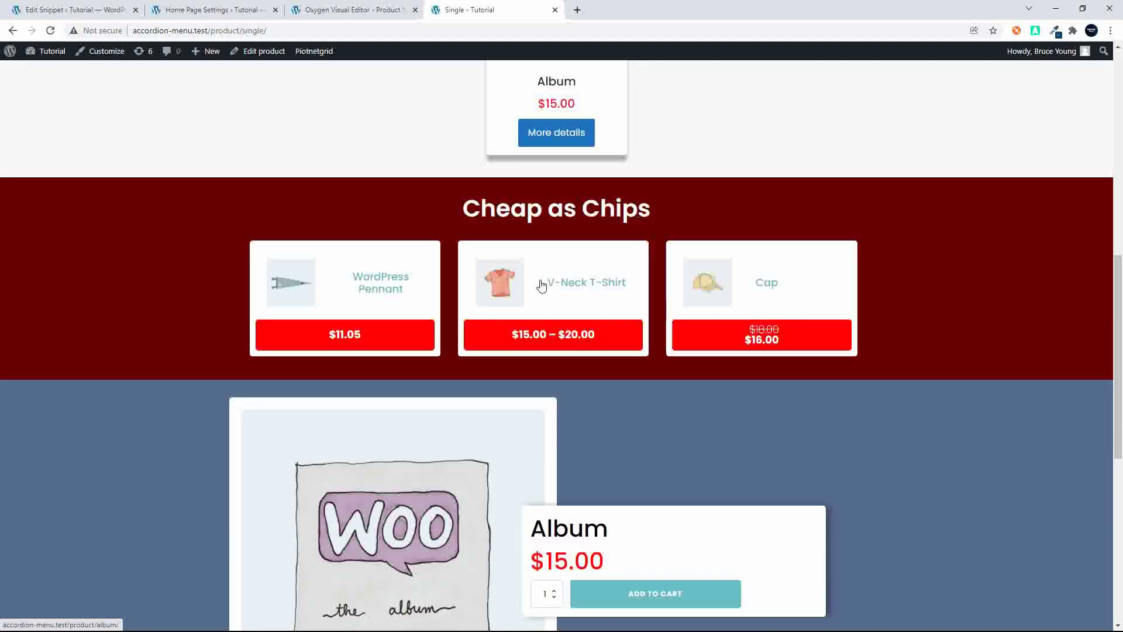
scroll(541, 285, down, 4)
scroll(541, 286, up, 1)
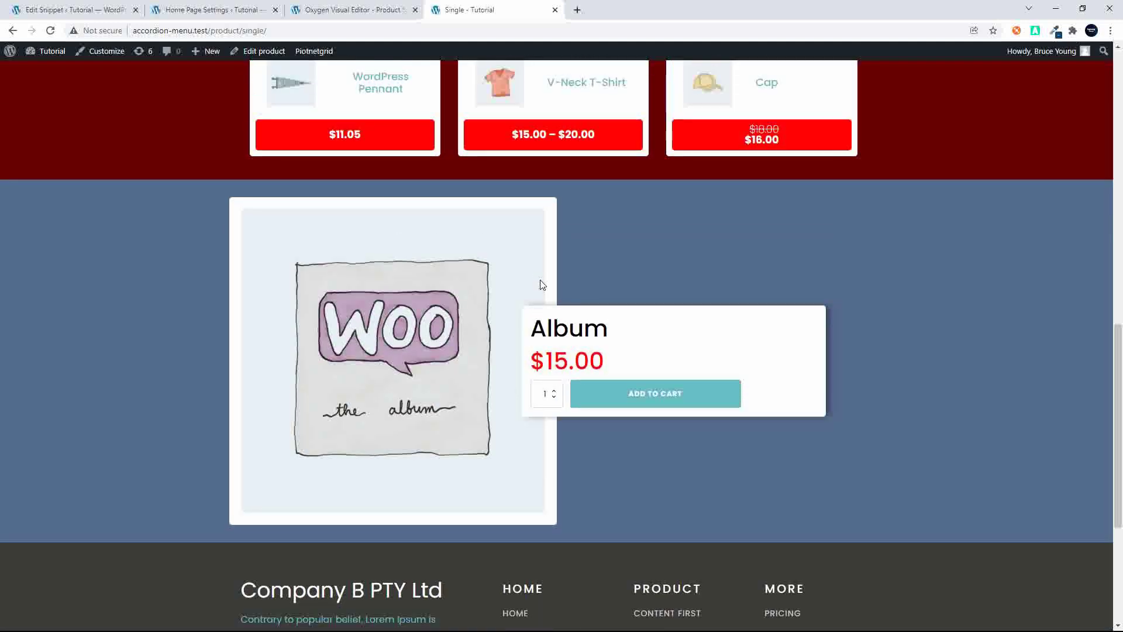
drag(531, 329, 605, 331)
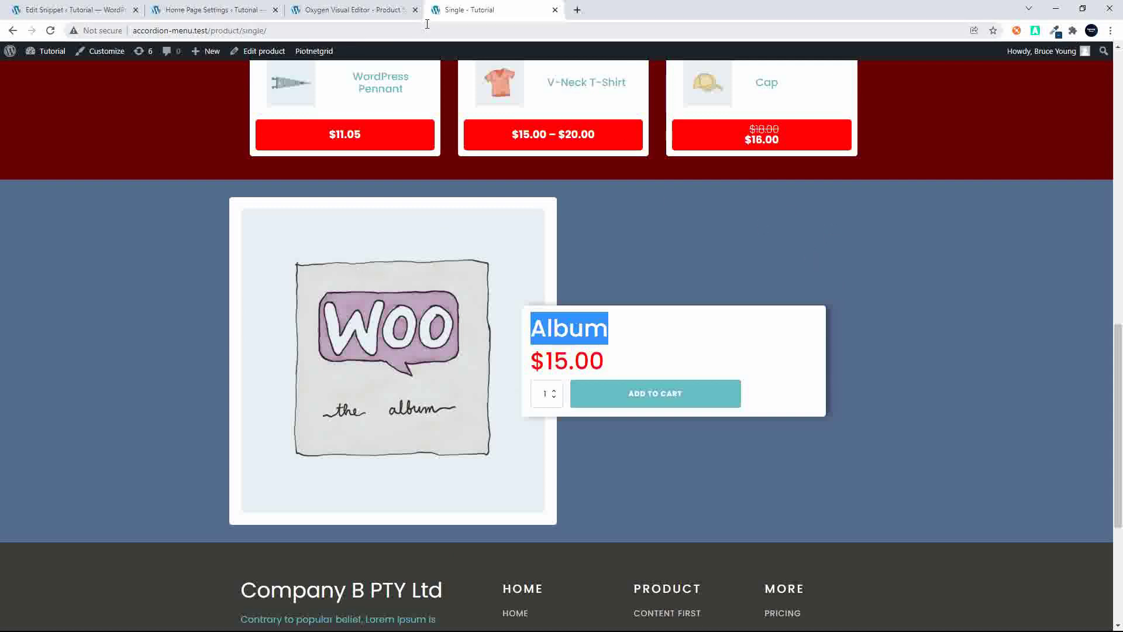
Step: Set the HP Featured Product Category back to Gift Card in the Home Page Settings and update them
click(76, 10)
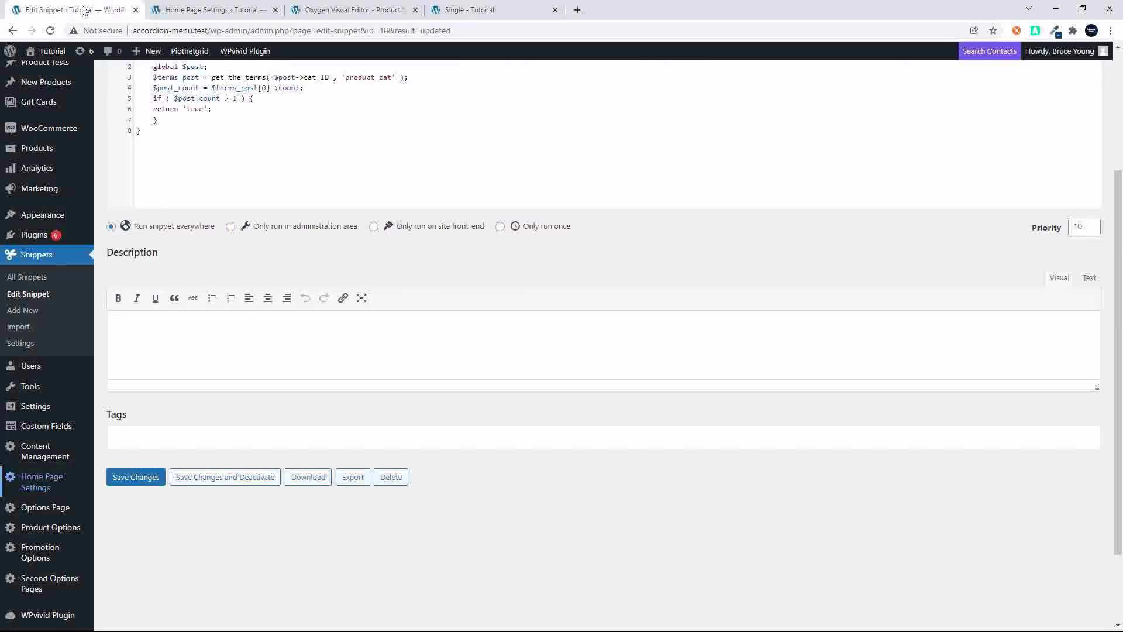
click(211, 10)
scroll(444, 404, down, 5)
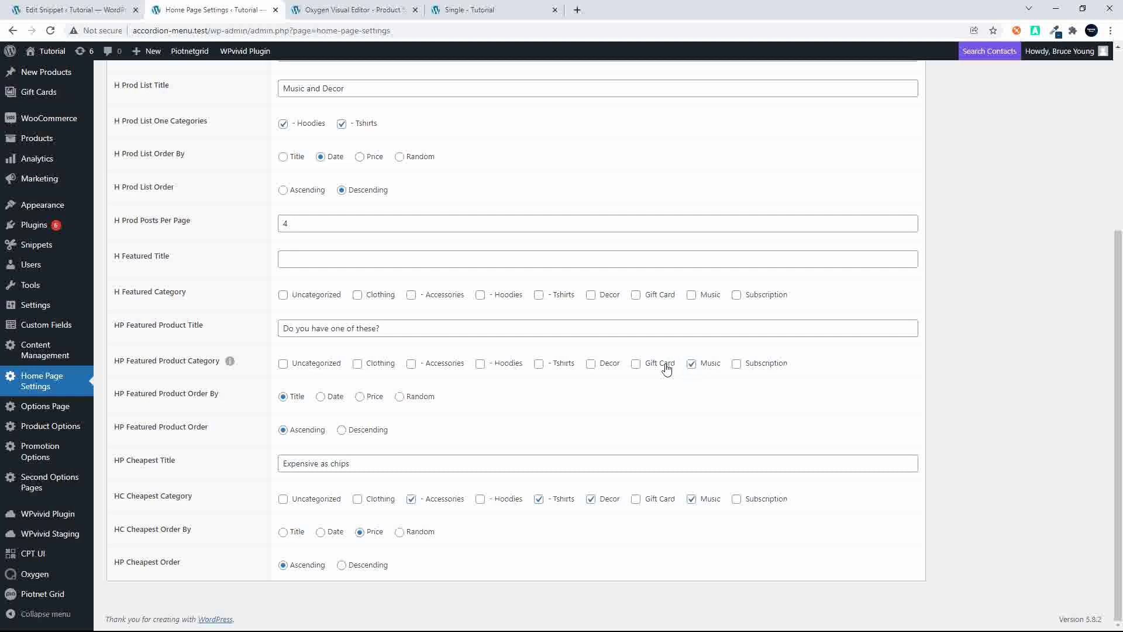
click(636, 364)
key(Return)
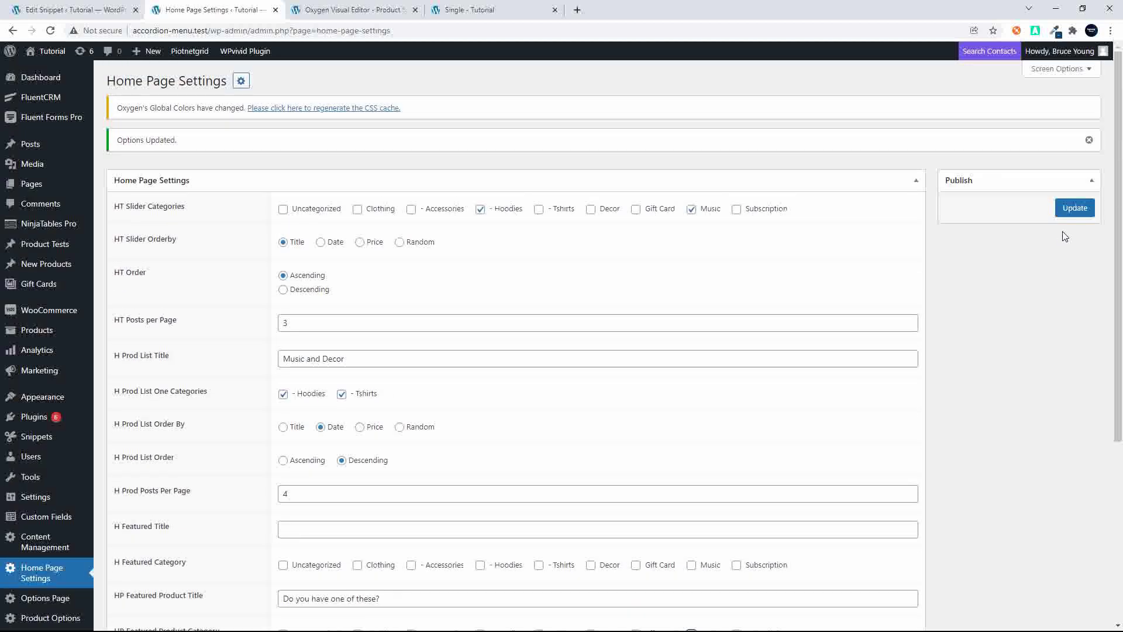
click(1074, 209)
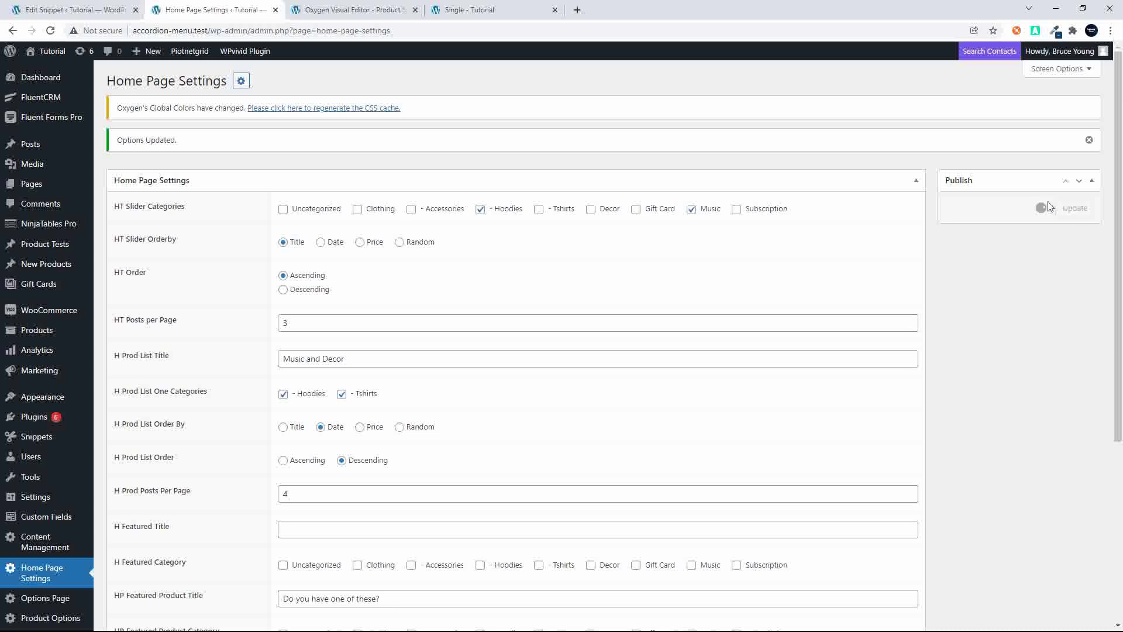
Step: Reload the Single product page and check the featured product section beneath Cheap as Chips
click(483, 12)
click(50, 31)
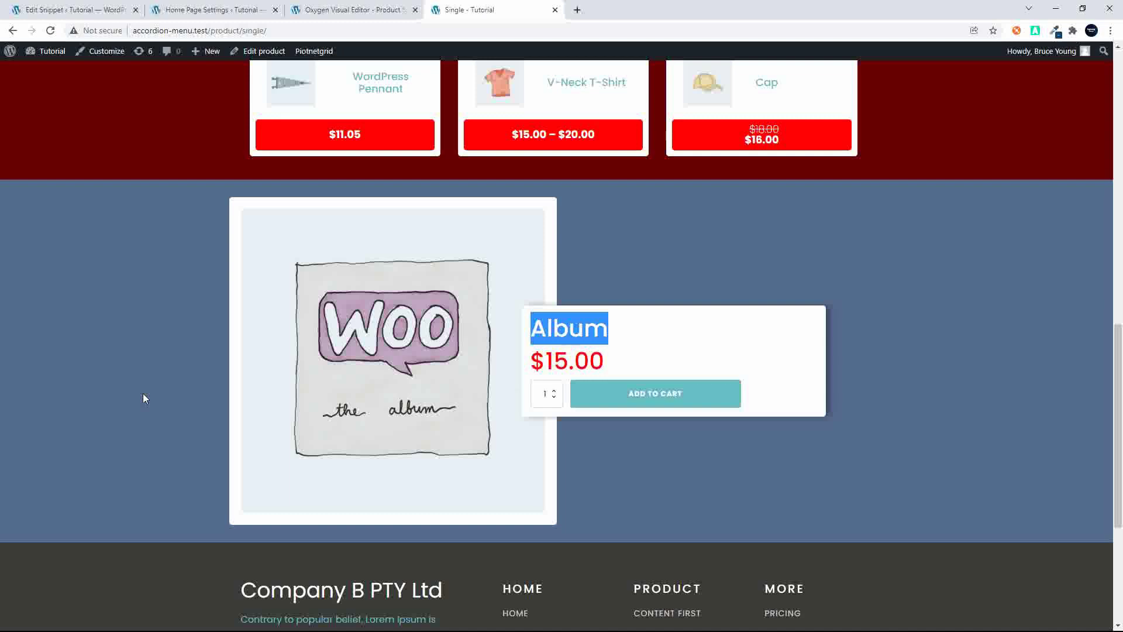
click(296, 30)
key(Return)
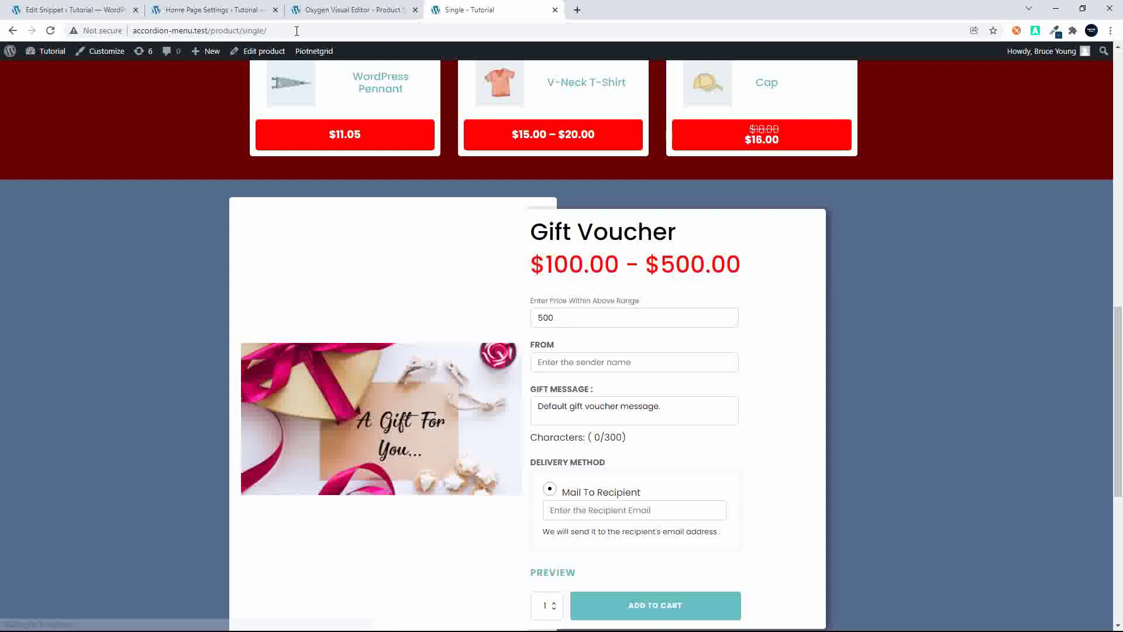
scroll(477, 388, down, 3)
scroll(477, 387, up, 4)
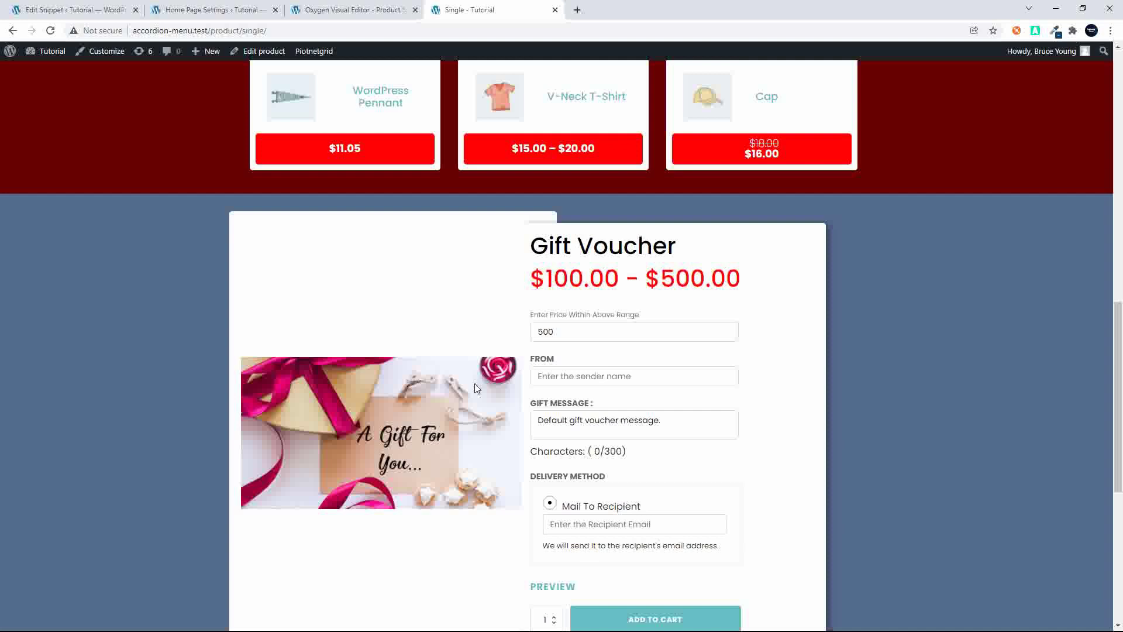
scroll(476, 387, up, 3)
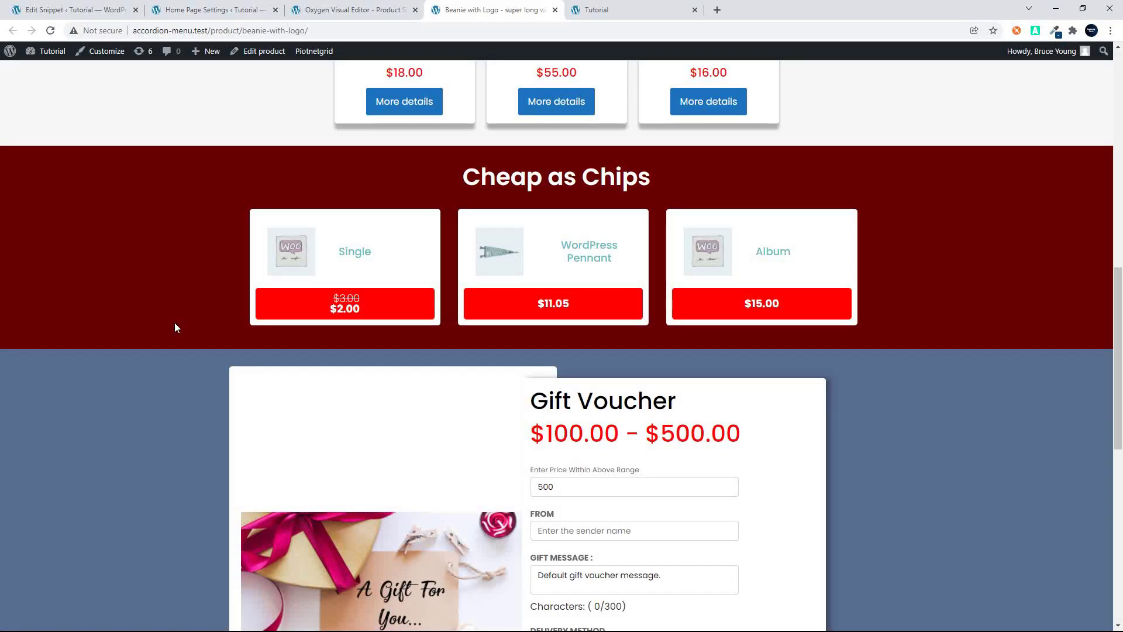
Step: Review the Beanie with Logo product page from its header through Related Products, Cheap as Chips and Gift Voucher
scroll(175, 323, up, 10)
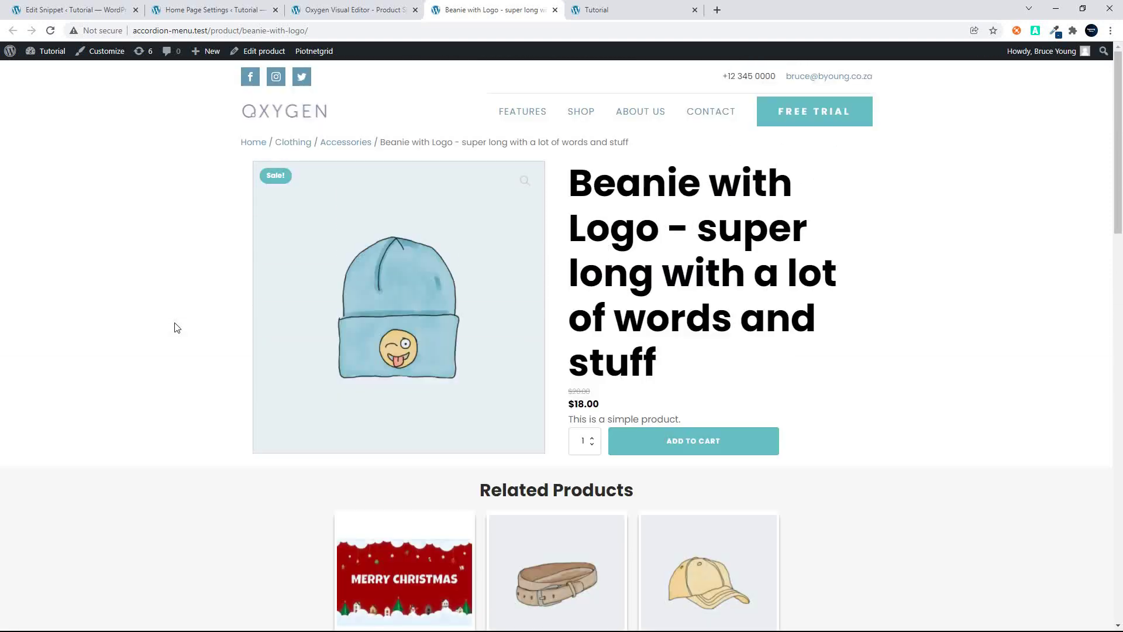
scroll(175, 323, down, 20)
scroll(175, 324, up, 6)
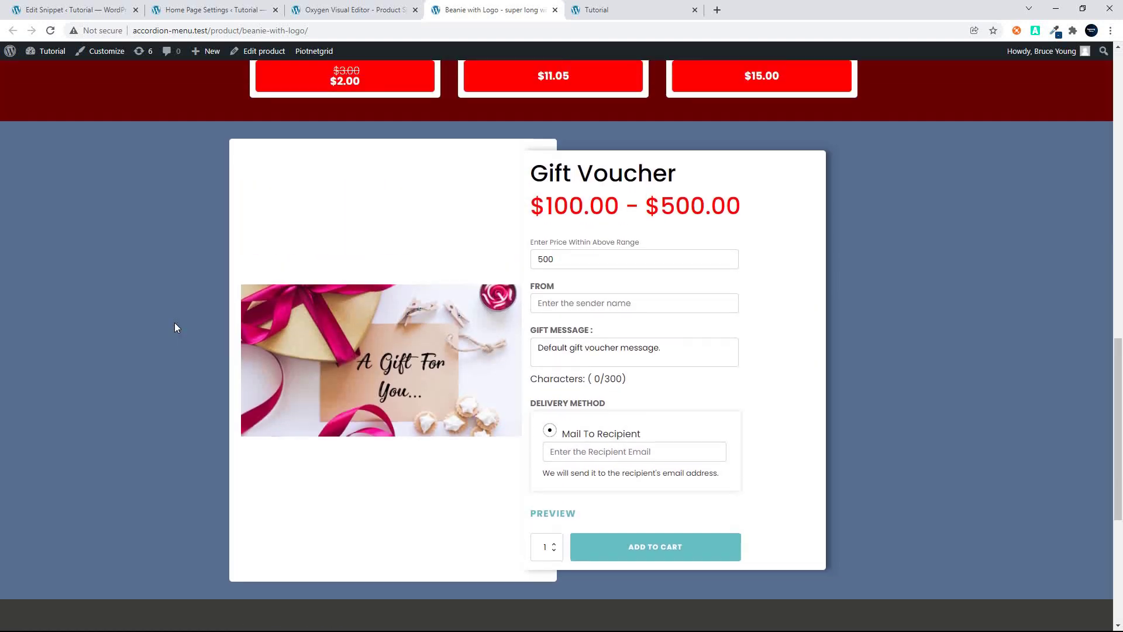
scroll(175, 325, up, 6)
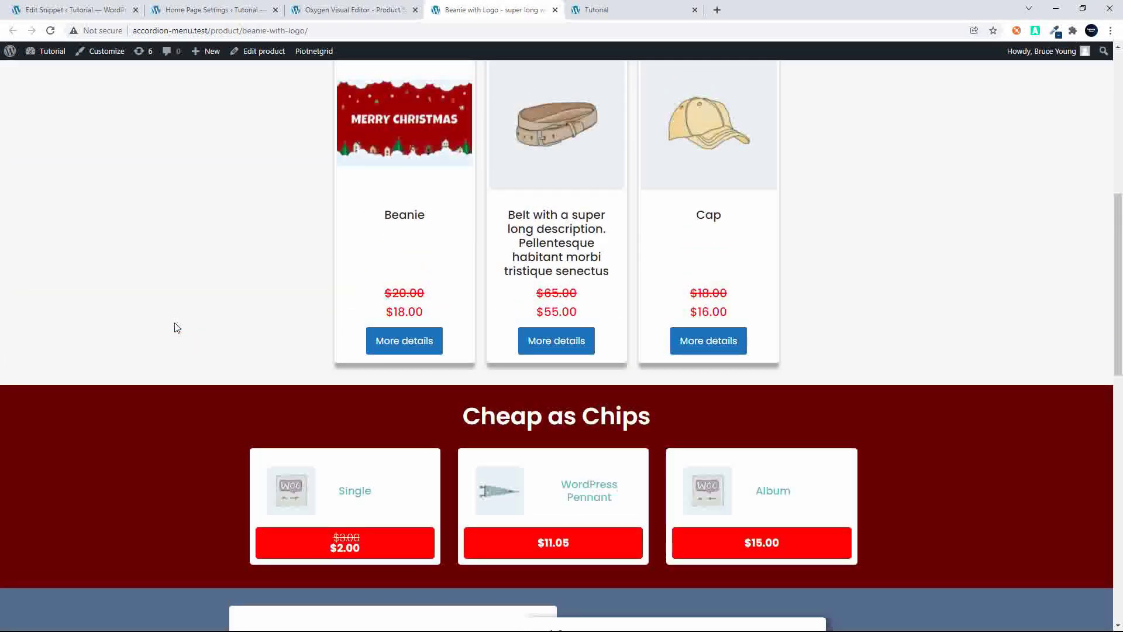
scroll(178, 328, up, 1)
scroll(177, 327, down, 6)
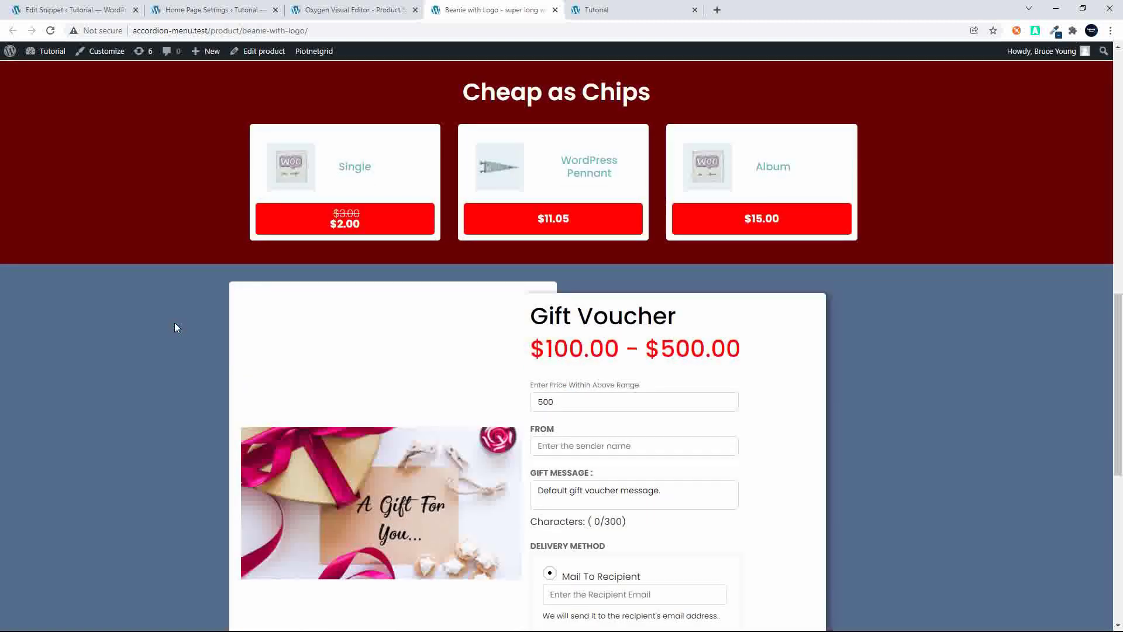
scroll(178, 328, up, 13)
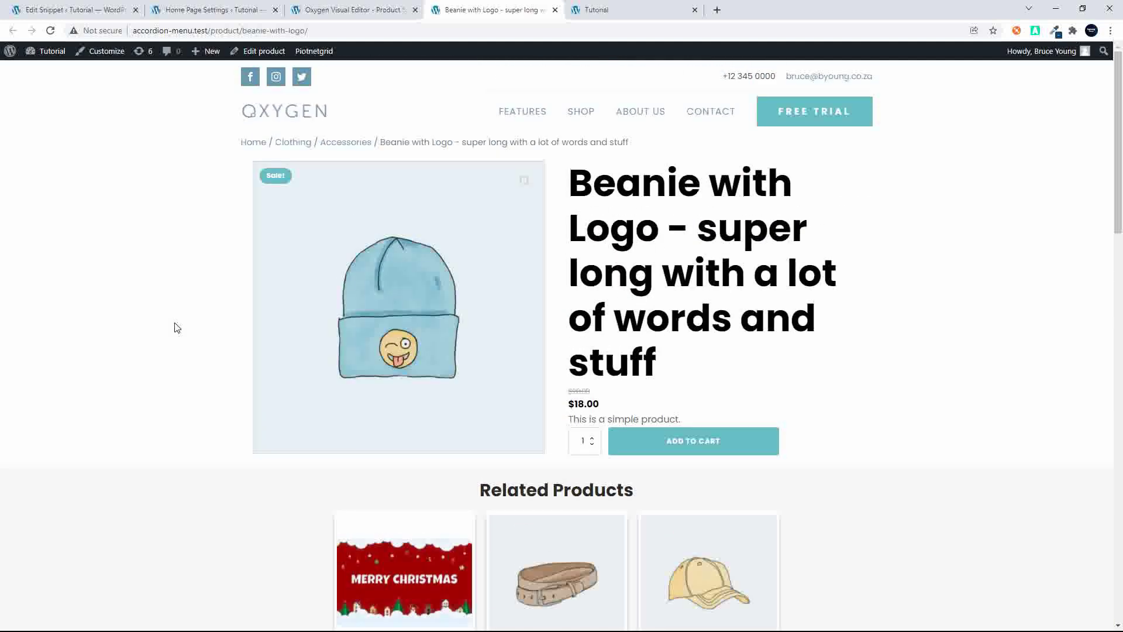